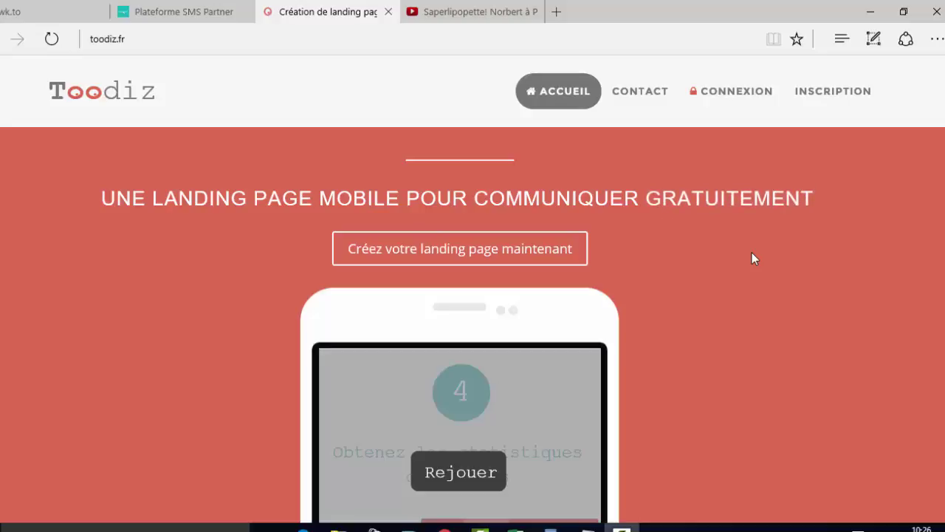
- Log in to Toodiz using the saved e-mail and password to reach the dashboard
left_click(727, 96)
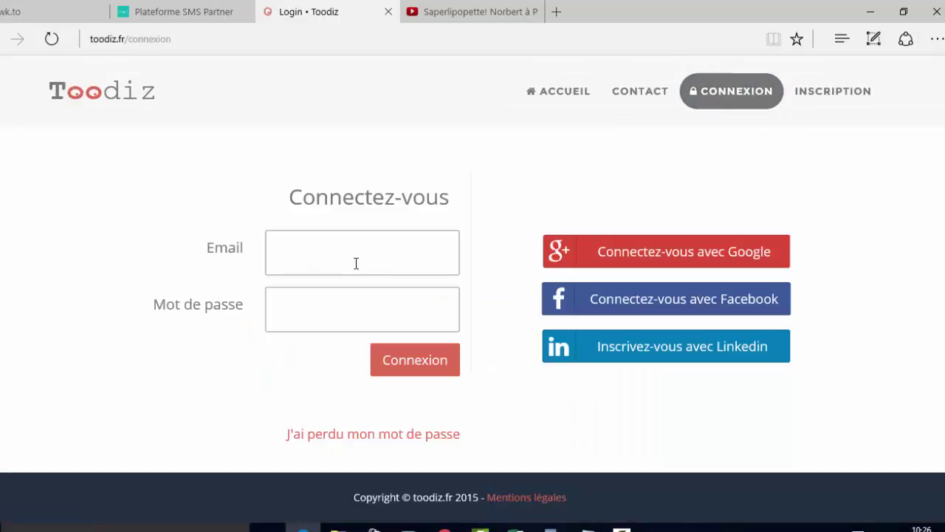
left_click(356, 256)
left_click(340, 291)
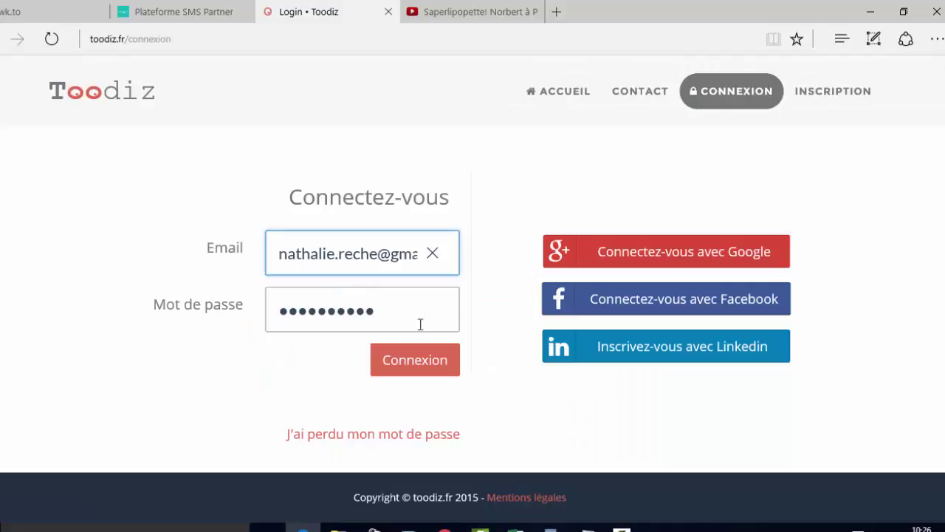
left_click(420, 362)
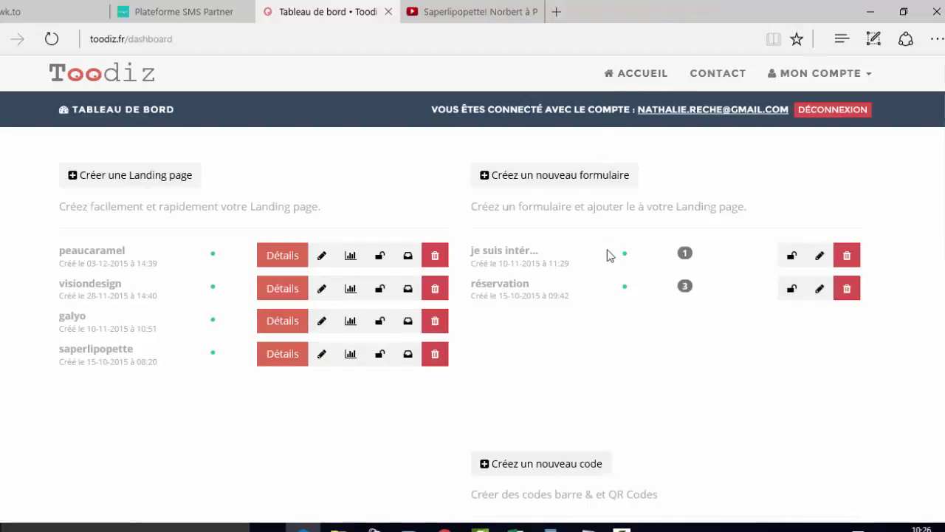
- Create a new landing page and browse the editor's template and theme colour sections
left_click(99, 182)
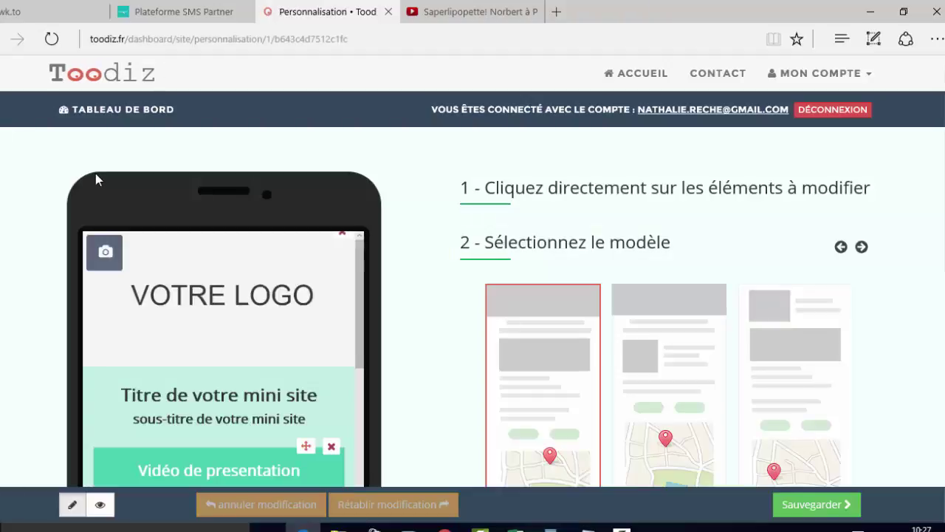
scroll(247, 231, "down", 1)
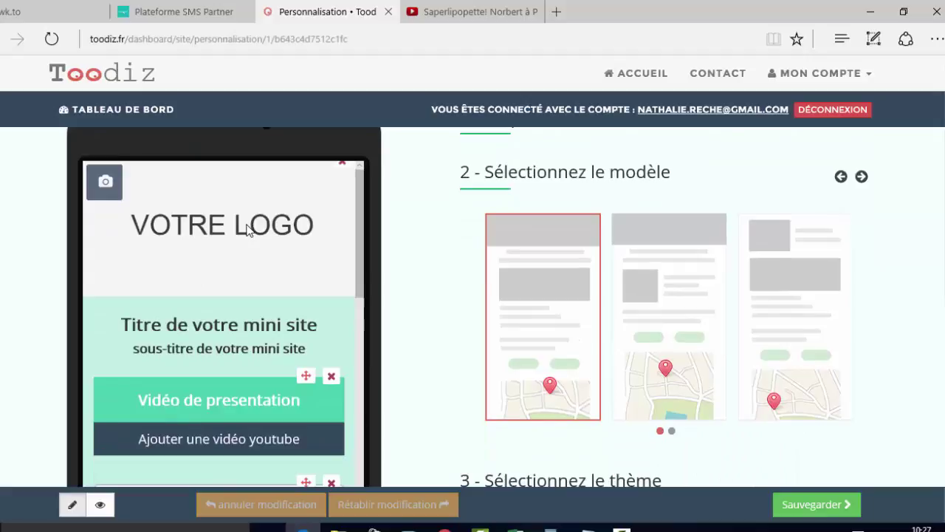
scroll(248, 231, "down", 3)
scroll(414, 268, "down", 3)
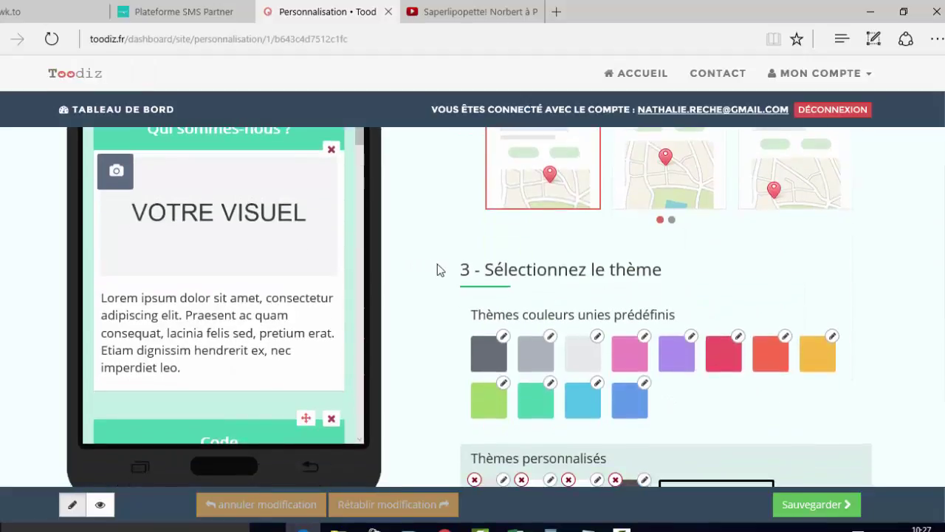
scroll(435, 267, "up", 4)
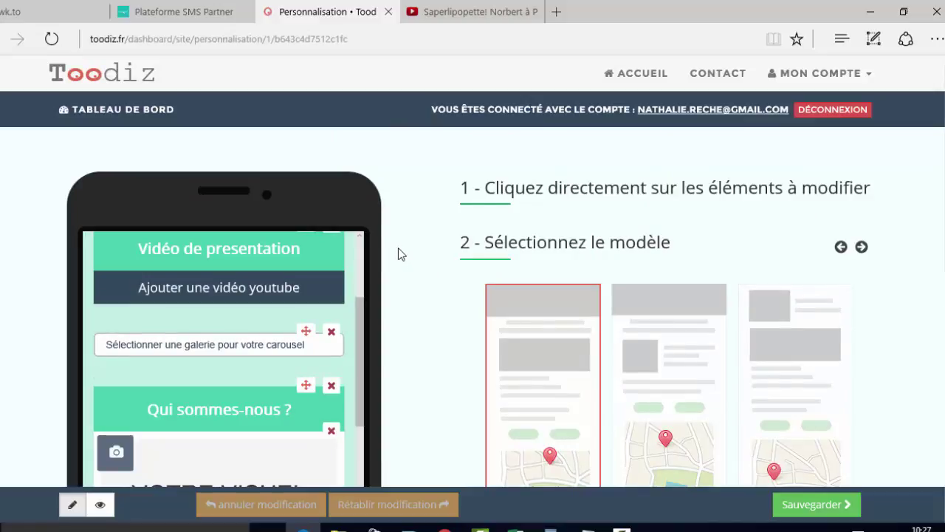
scroll(442, 244, "down", 4)
scroll(441, 244, "down", 4)
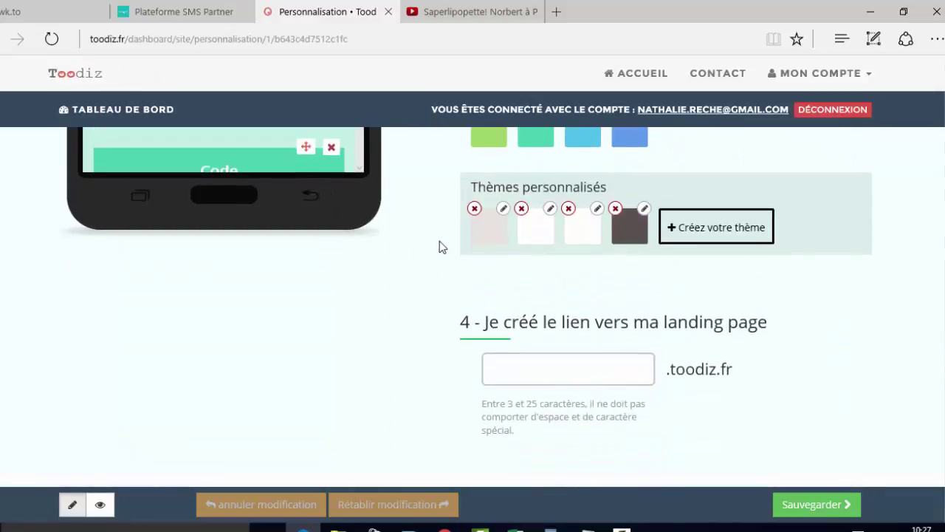
scroll(437, 245, "up", 6)
scroll(431, 245, "down", 2)
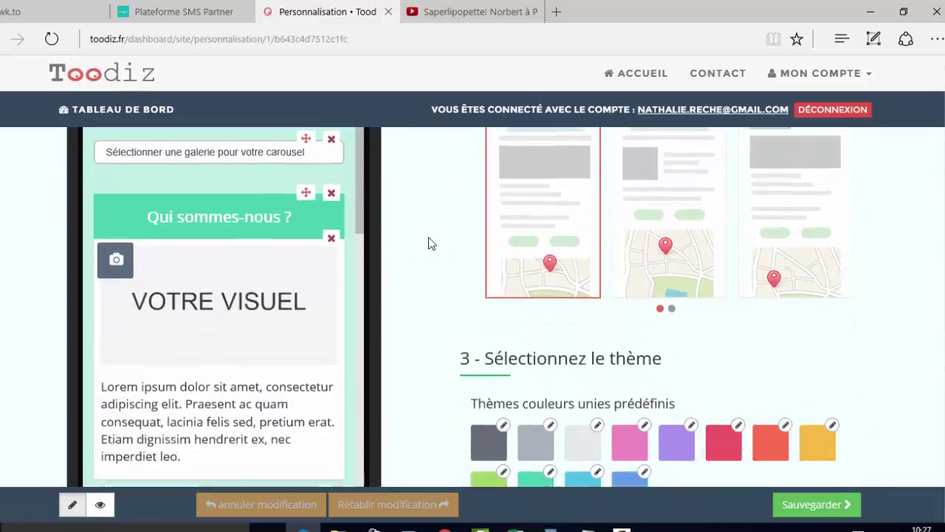
mouse_move(22, 6)
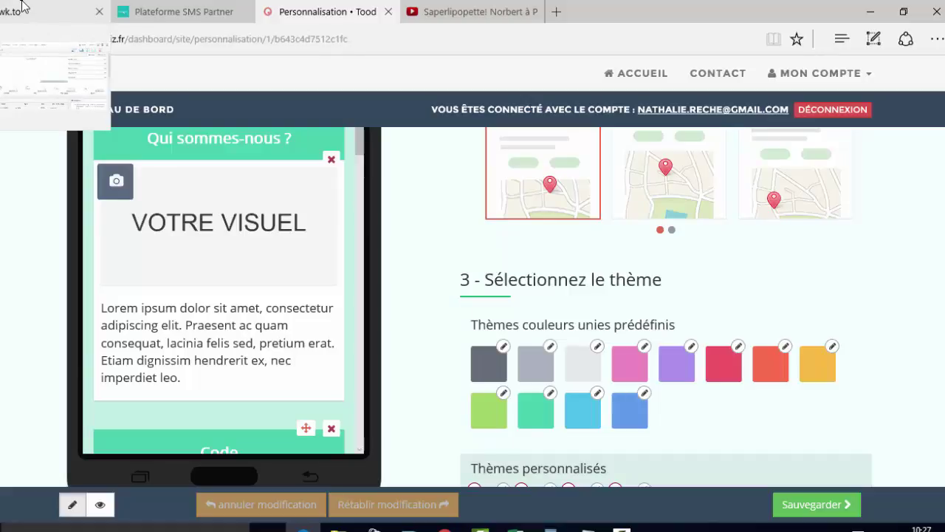
left_click(870, 11)
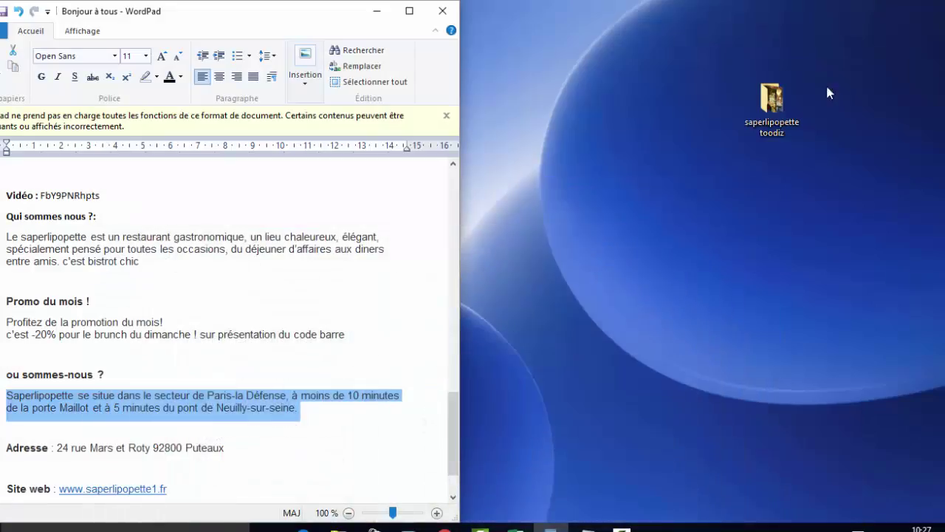
double_click(773, 122)
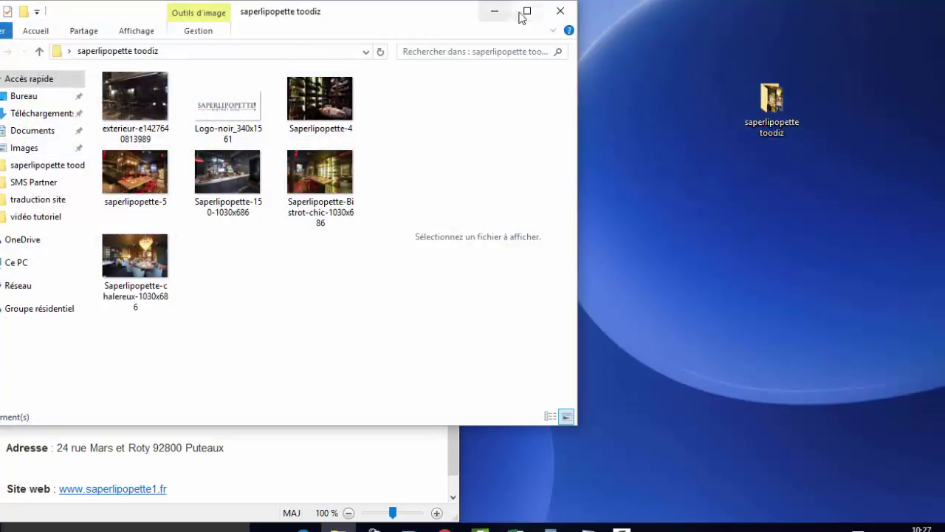
left_click(561, 11)
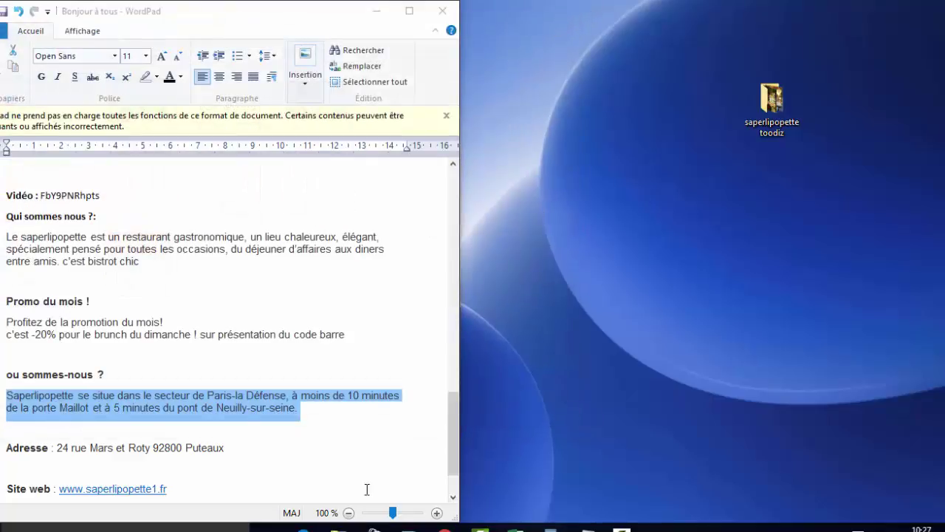
left_click(303, 528)
scroll(454, 348, "up", 3)
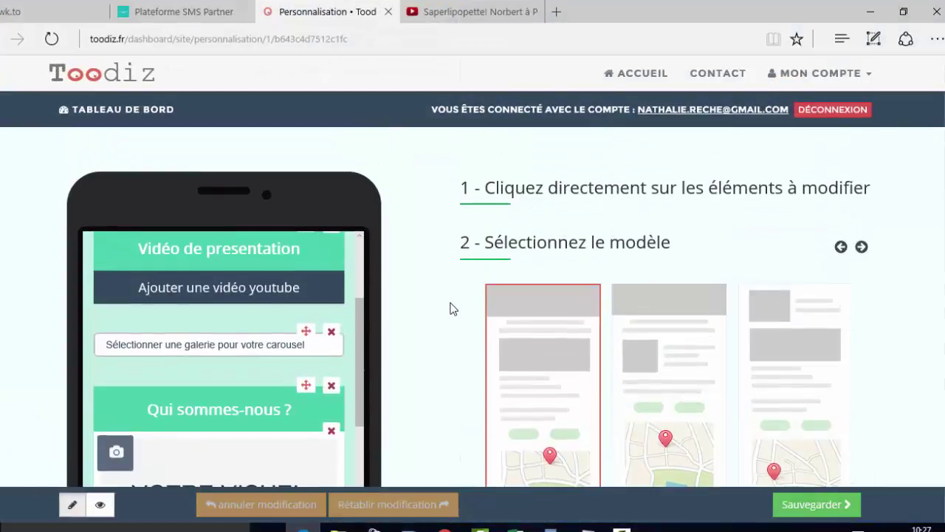
- Import the Saperlipopette restaurant logo image onto the landing page
scroll(350, 320, "up", 5)
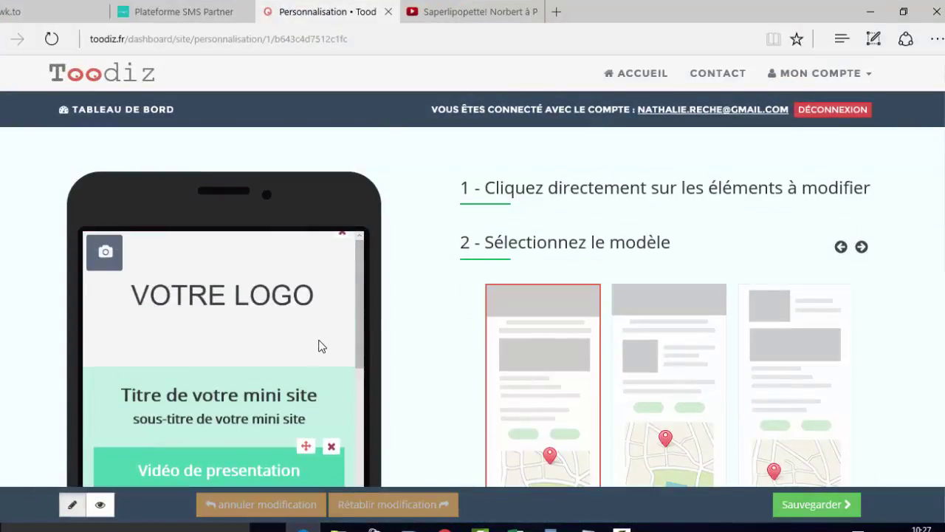
left_click(100, 255)
double_click(229, 133)
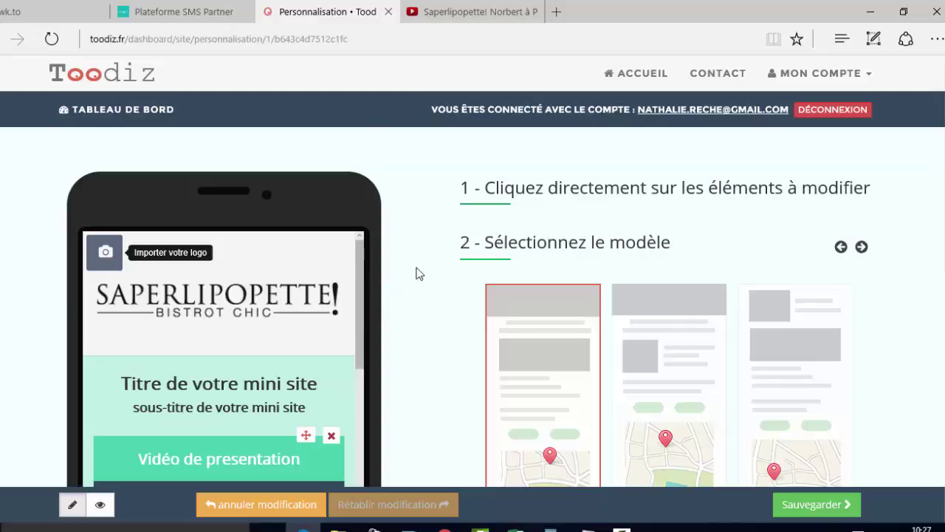
- Delete the placeholder subtitle and retitle the page SAPERLIMOBILE
scroll(418, 273, "down", 2)
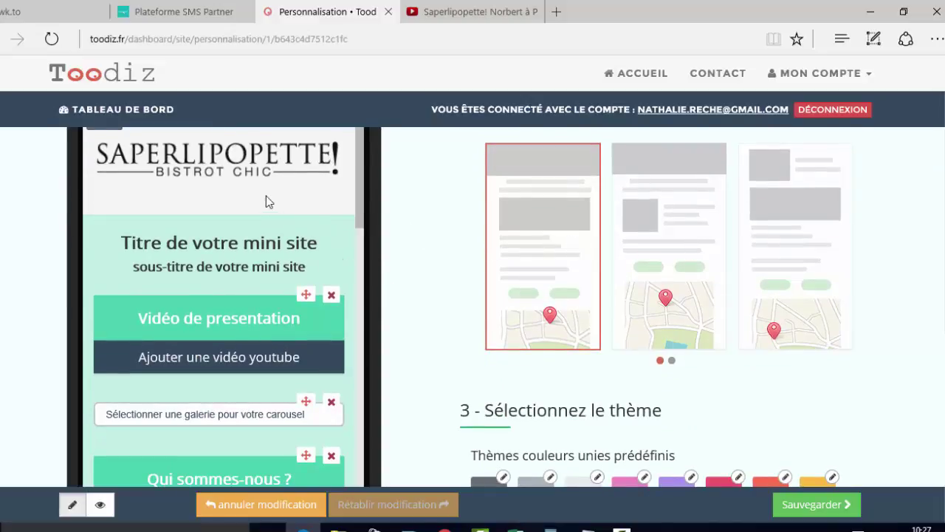
left_click_drag(284, 267, 56, 277)
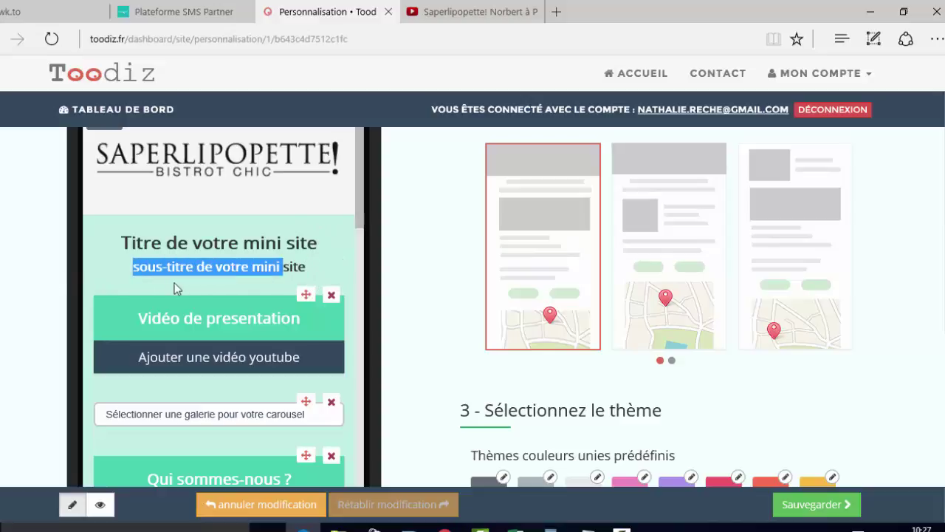
key("BackSpace")
key("BackSpace")
key("BackSpace")
key("BackSpace")
key("BackSpace")
key("BackSpace")
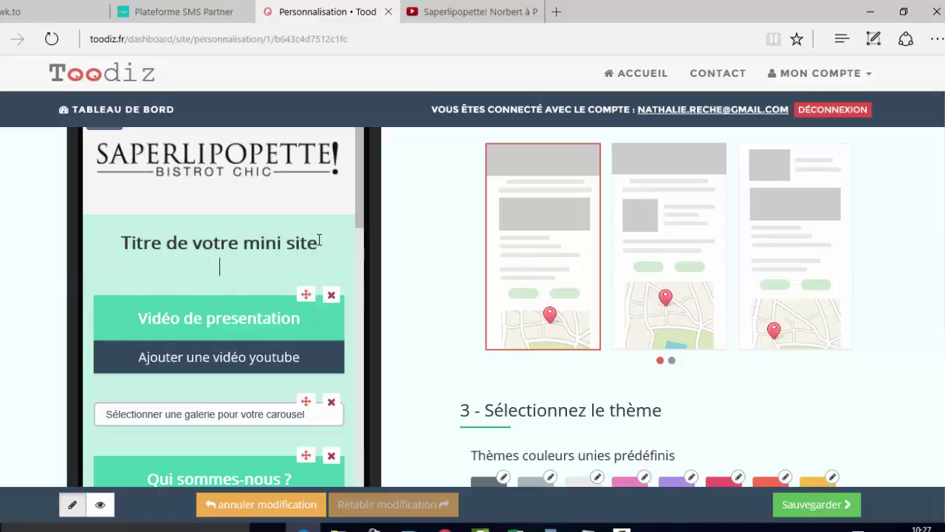
left_click_drag(319, 243, 106, 240)
key("BackSpace")
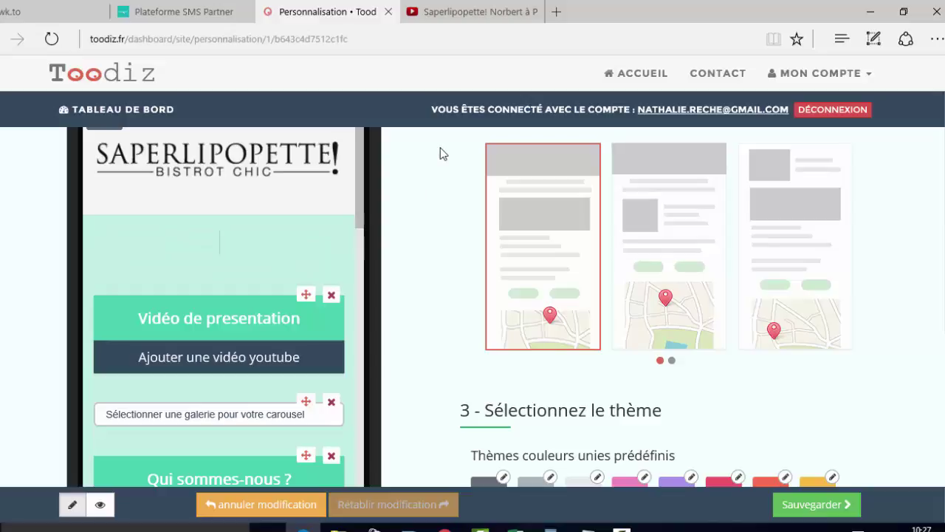
type("SAPERMO")
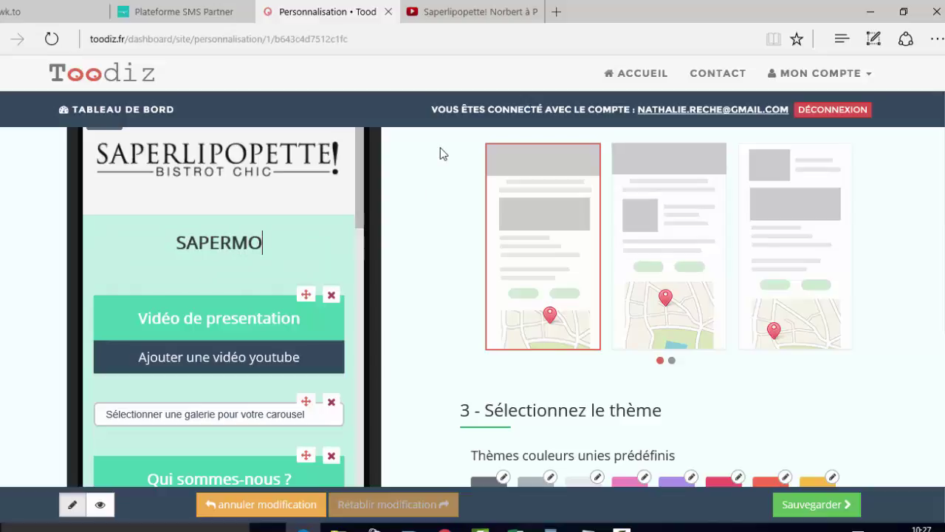
type("BILE")
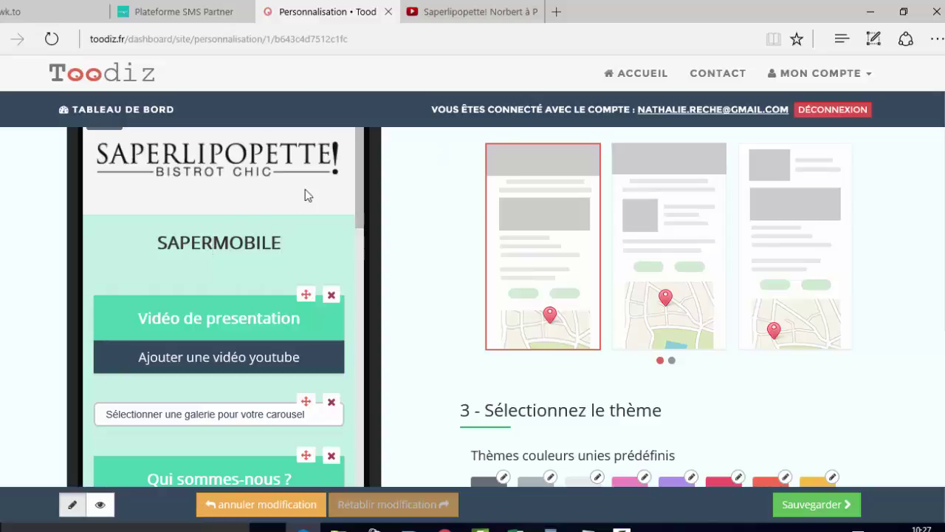
type("LI")
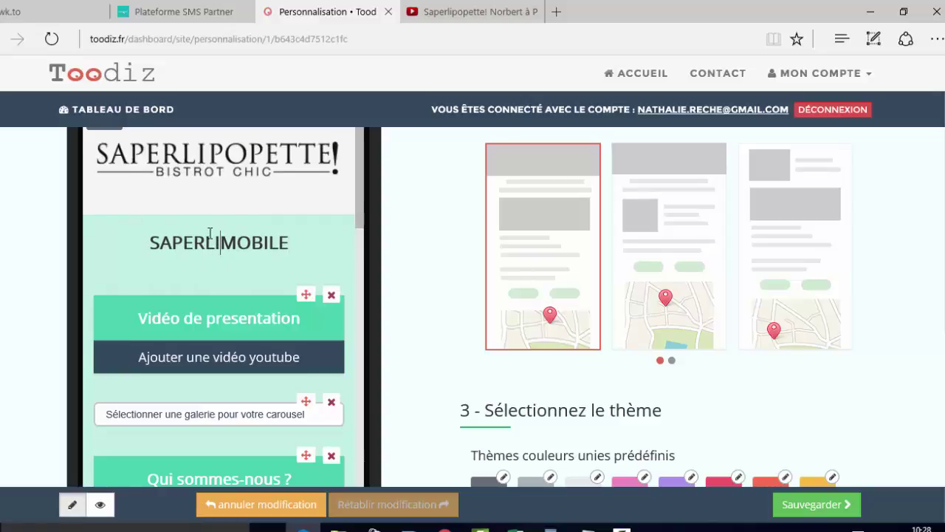
- Bring up the YouTube video code prompt in the presentation video section
scroll(225, 251, "down", 1)
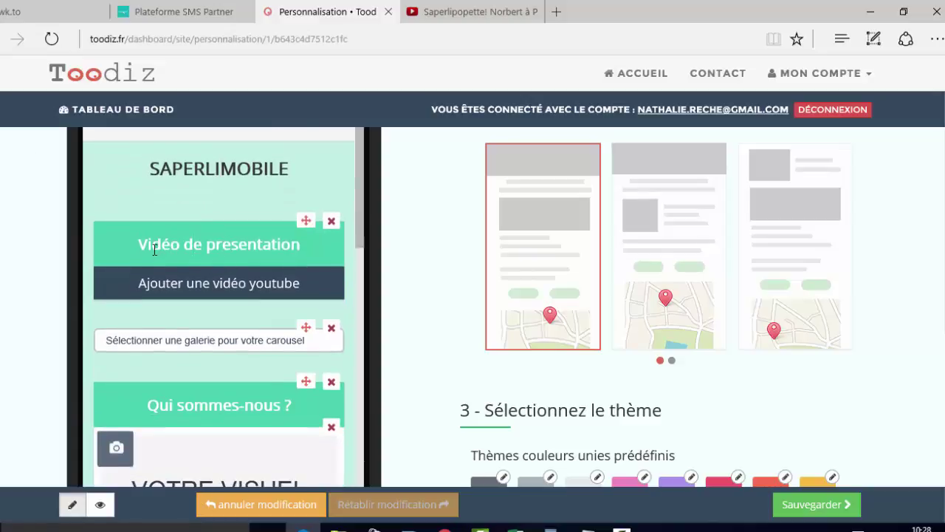
triple_click(247, 248)
left_click(267, 277)
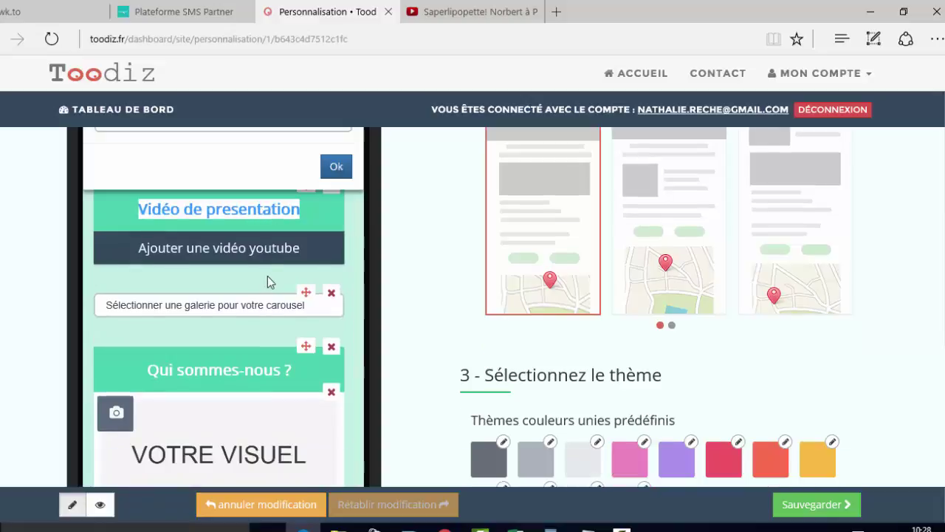
scroll(218, 254, "up", 2)
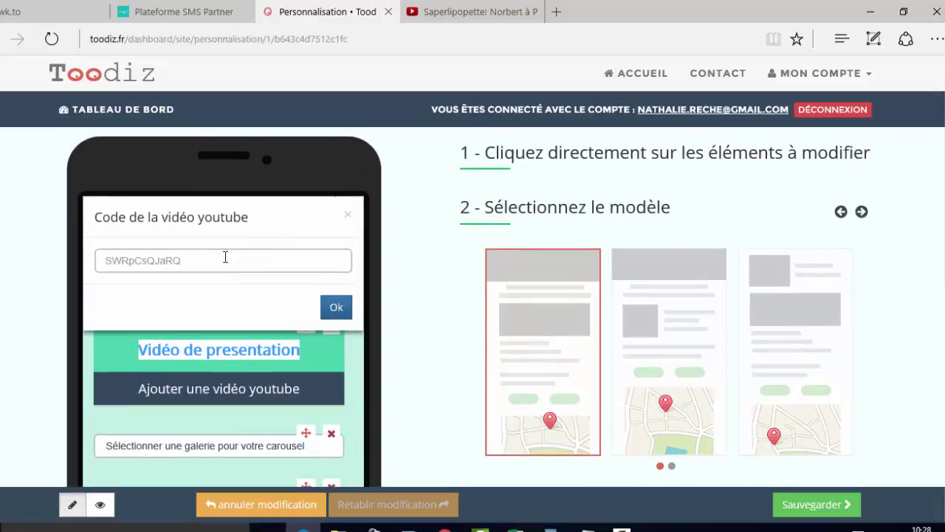
left_click(458, 22)
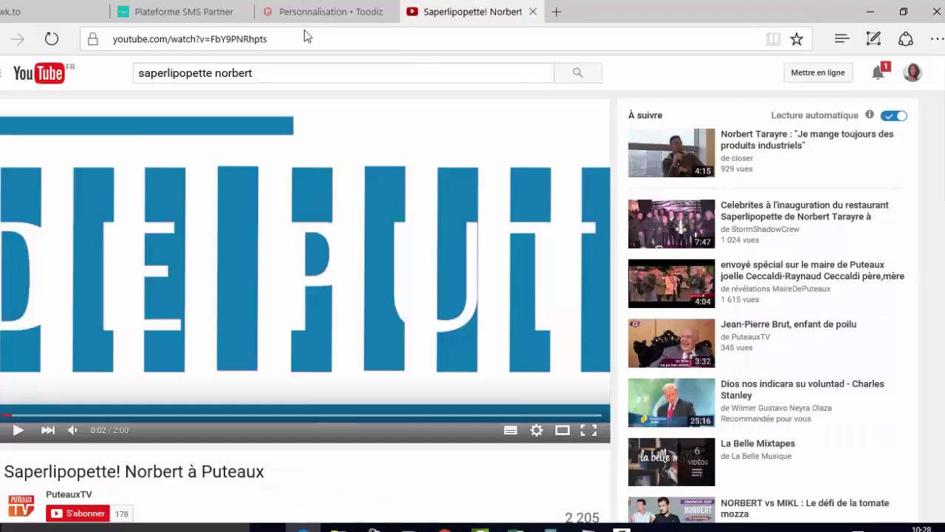
- Copy video ID FbY9PNRhpts from the YouTube address and move Toodiz to its own window
left_click(299, 38)
left_click(263, 39)
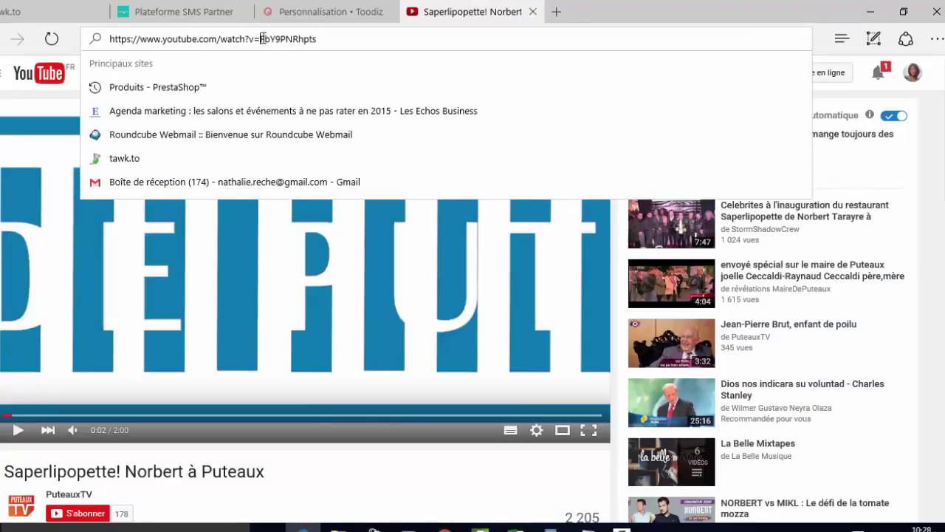
left_click_drag(262, 39, 318, 47)
key("ctrl+c")
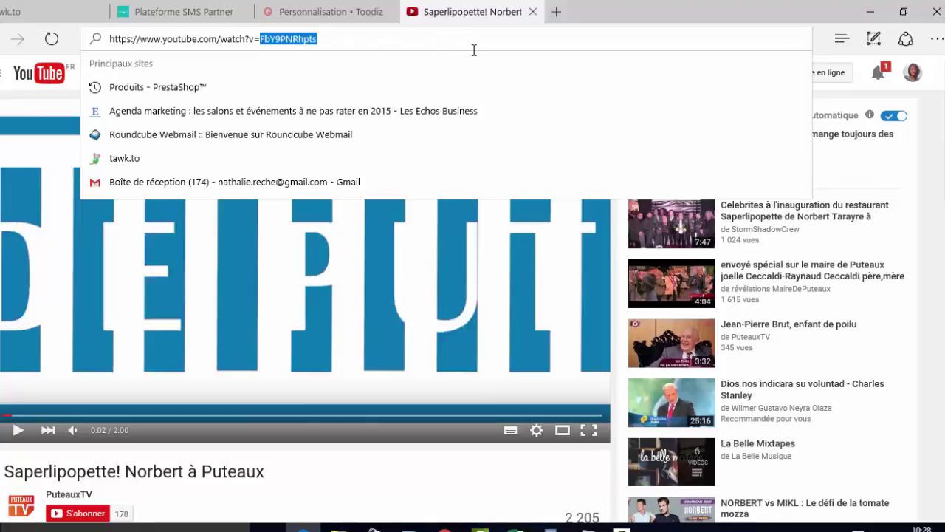
mouse_move(338, 10)
left_mouse_down()
mouse_move(211, 248)
mouse_move(347, 5)
left_mouse_up()
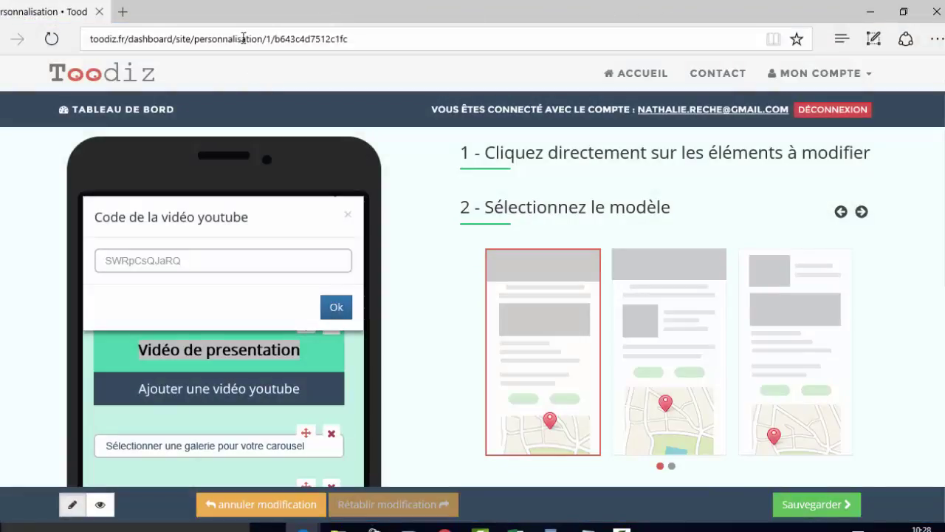
- Paste FbY9PNRhpts as the YouTube video code and confirm, embedding the Saperlipopette video
left_click(195, 263)
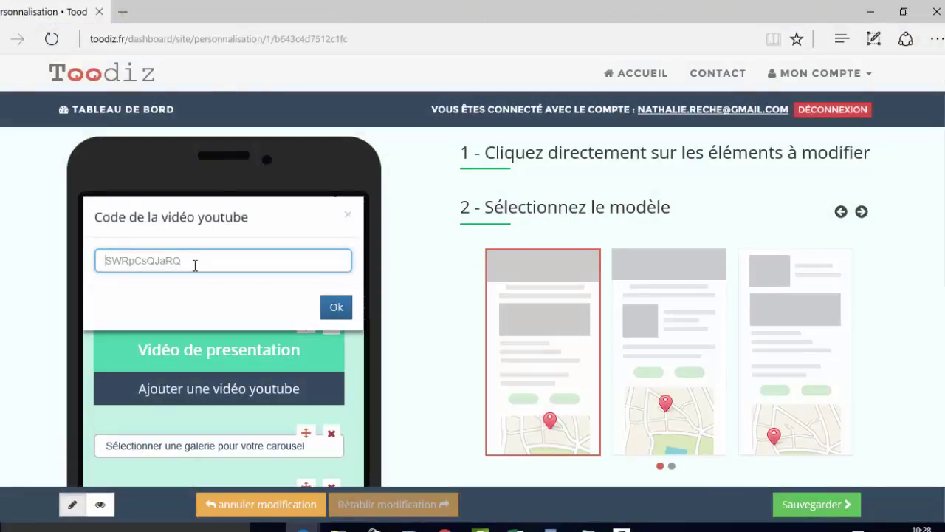
key("ctrl+v")
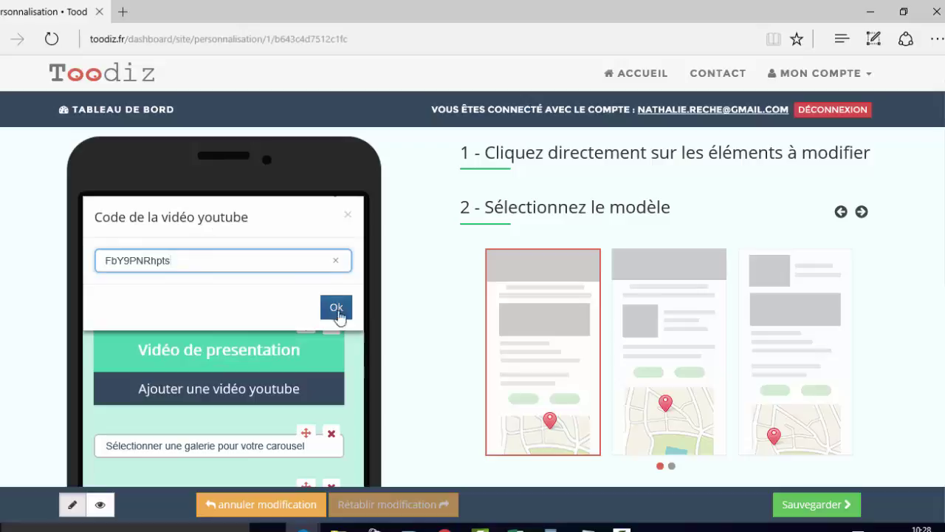
left_click(341, 310)
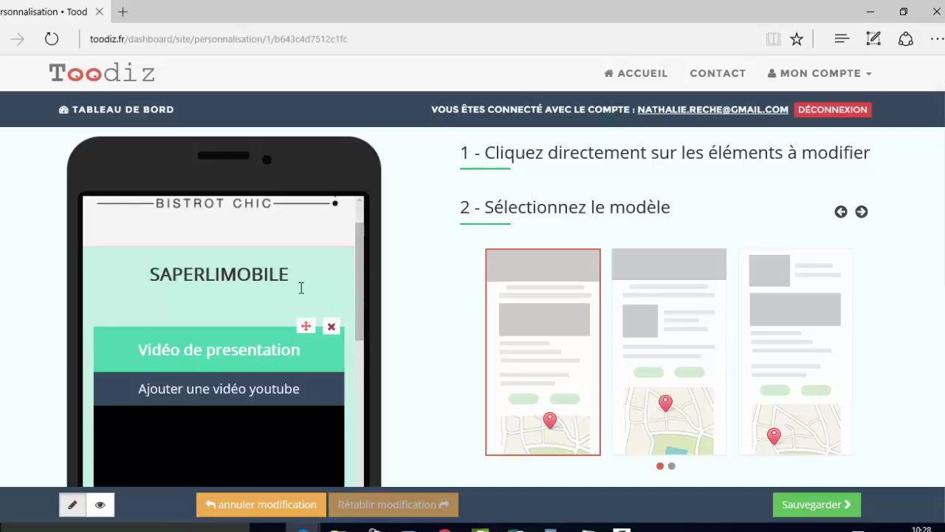
scroll(257, 275, "down", 2)
scroll(257, 275, "down", 1)
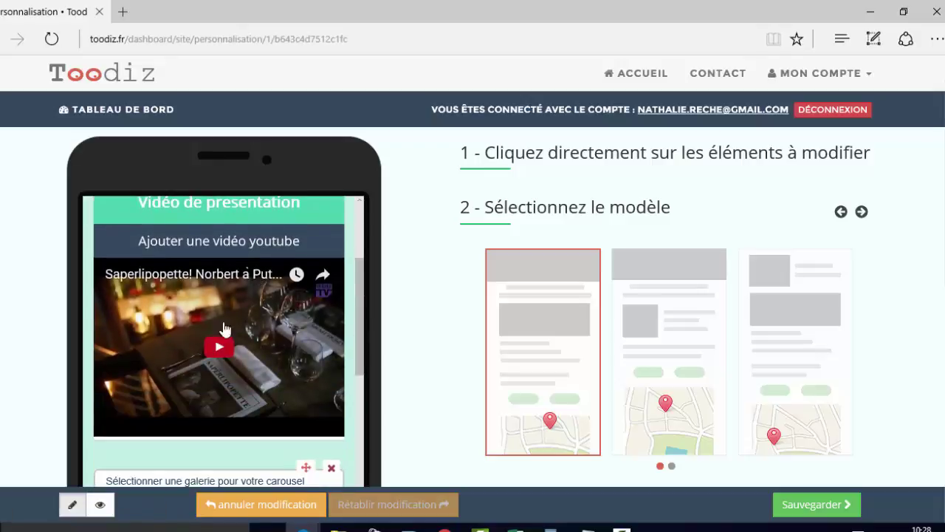
scroll(276, 302, "down", 2)
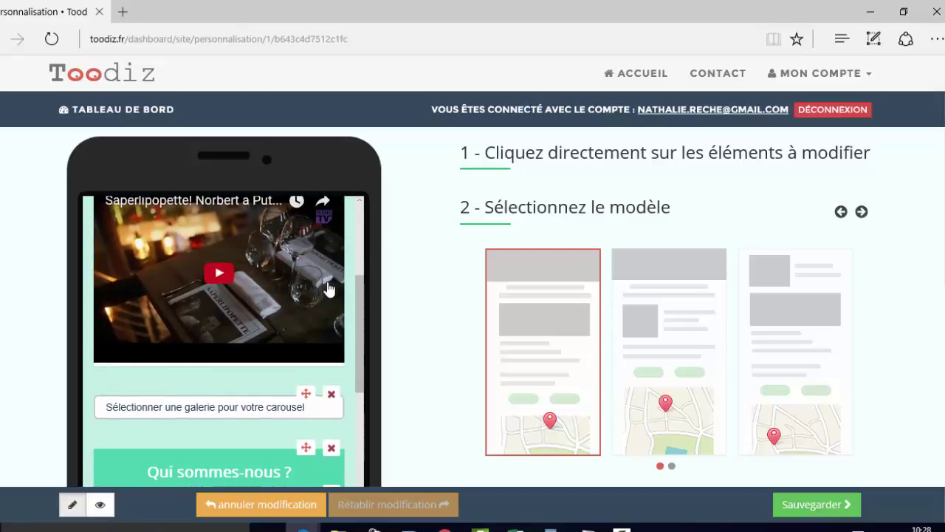
scroll(155, 405, "down", 2)
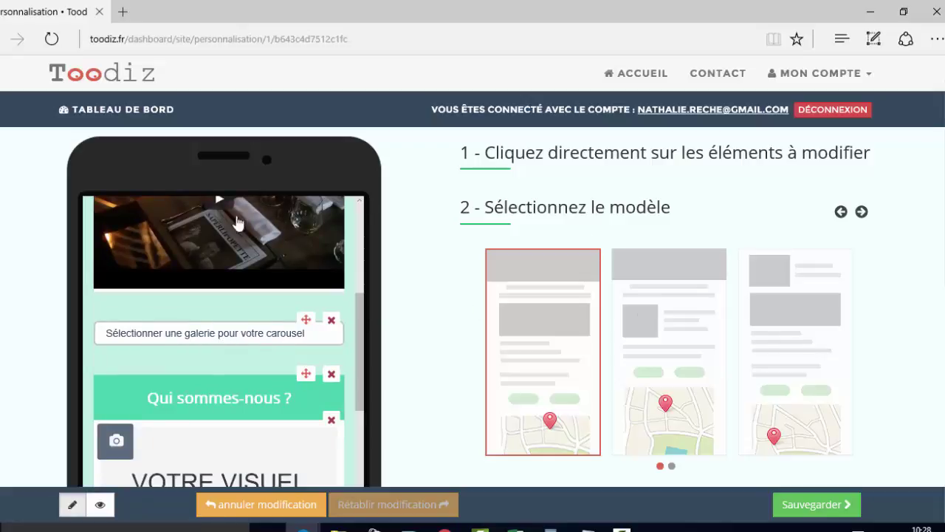
scroll(502, 310, "down", 6)
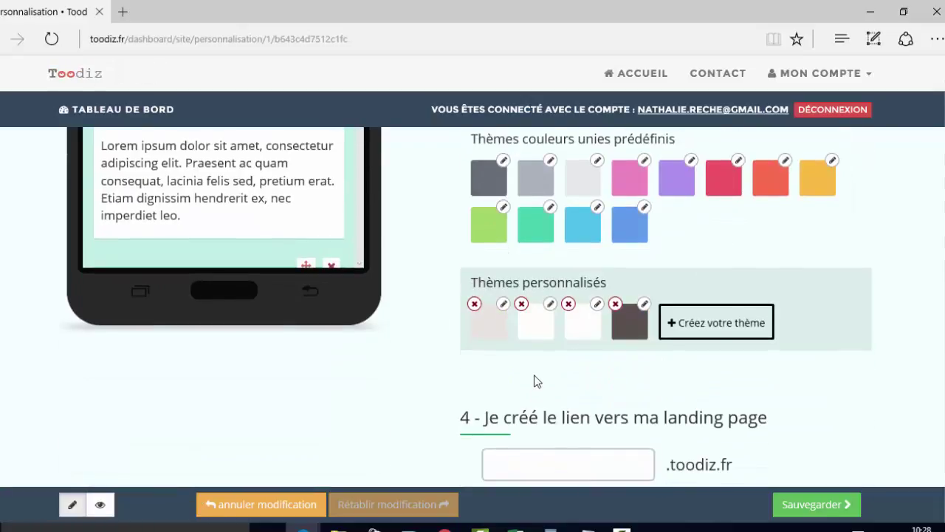
- Enter sapermobile as the page link and save it as sapermobile.toodiz.fr
scroll(537, 383, "down", 2)
left_click(534, 367)
type("sa")
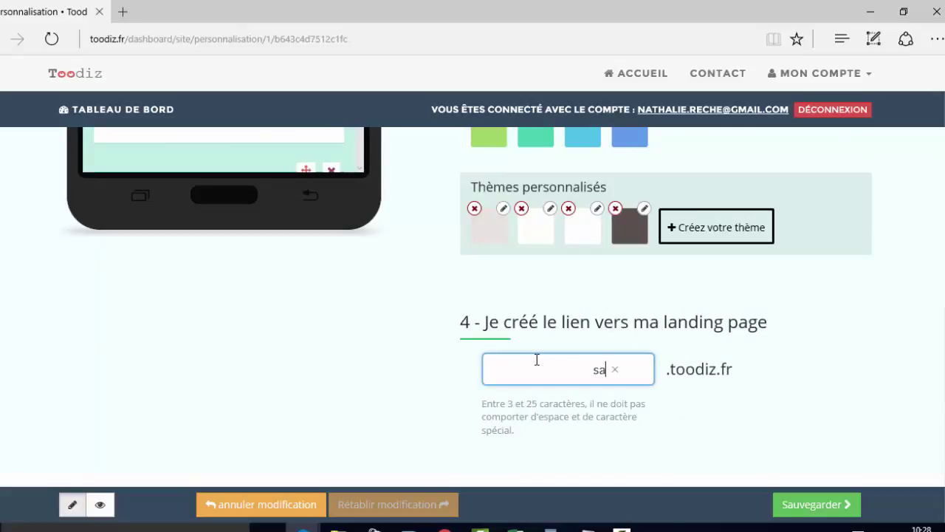
type("permobile")
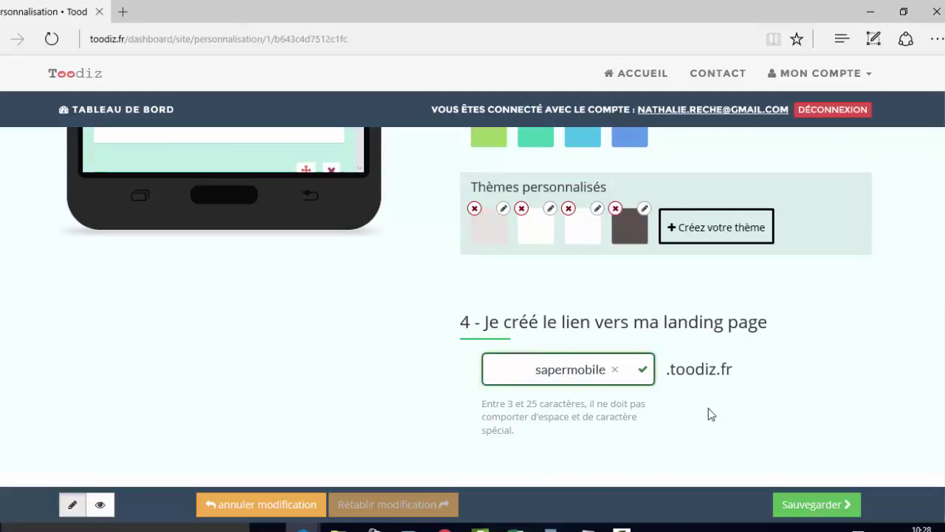
left_click(816, 504)
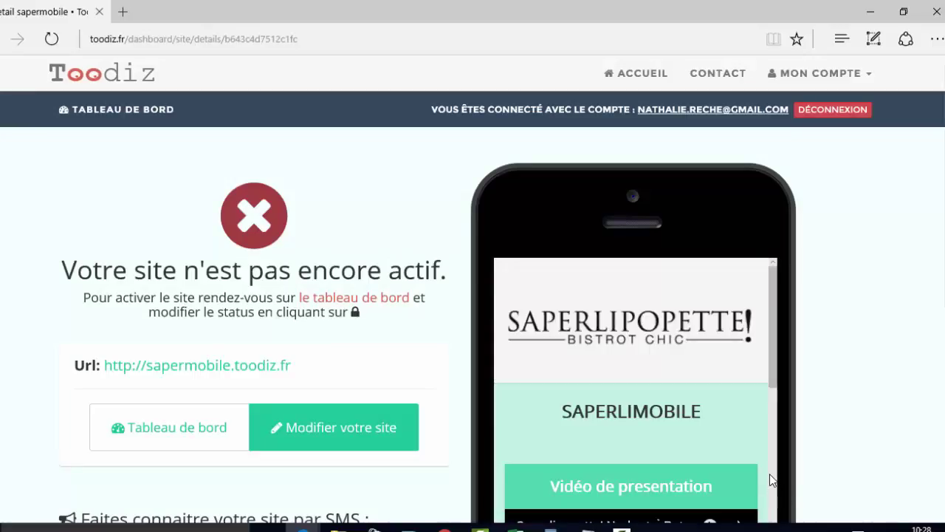
- Return to the Tableau de bord and scroll down to the image gallery list
scroll(444, 344, "down", 2)
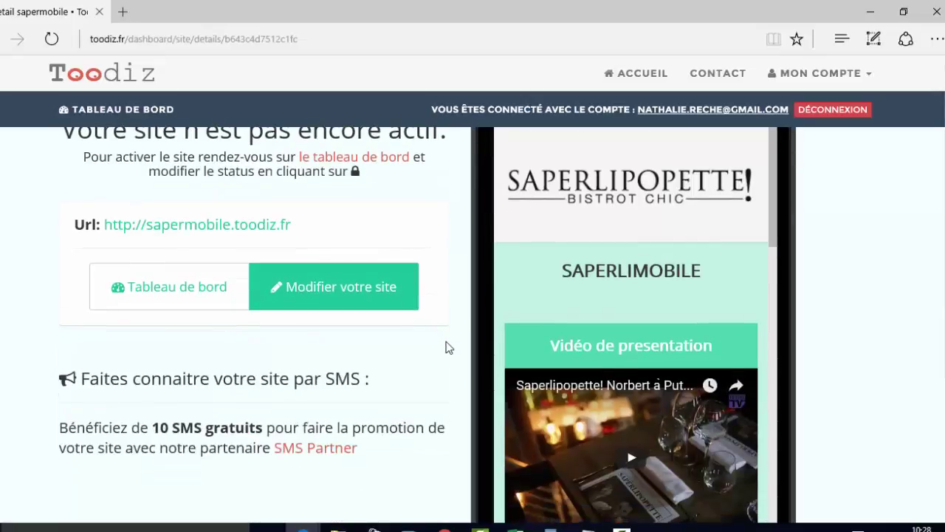
left_click(160, 291)
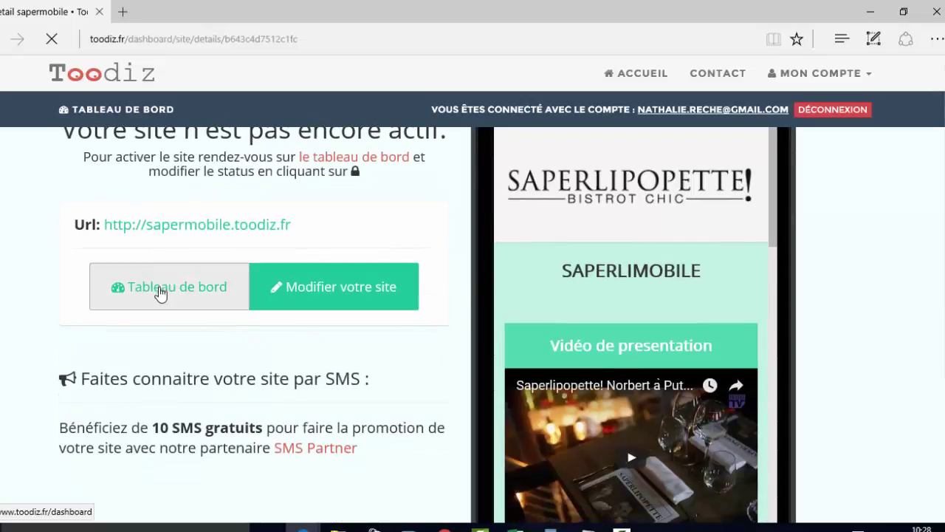
scroll(593, 321, "down", 6)
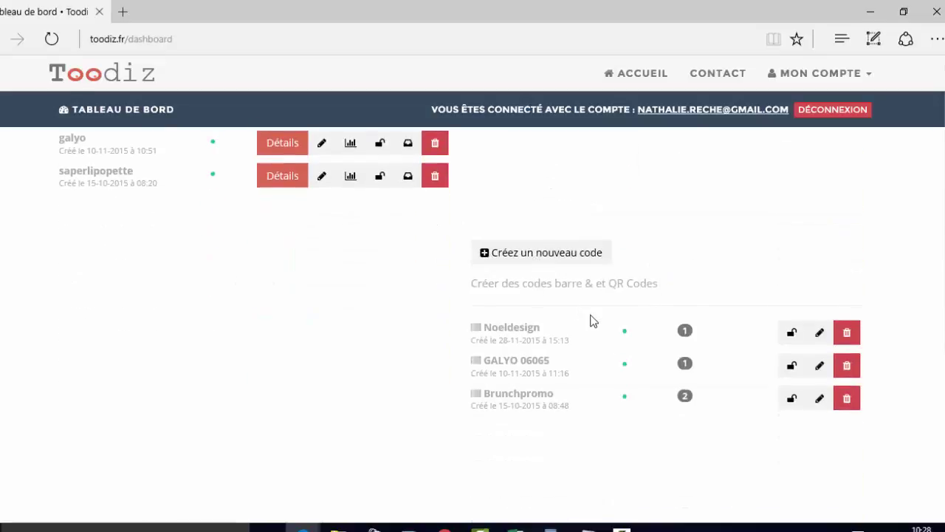
scroll(556, 323, "down", 1)
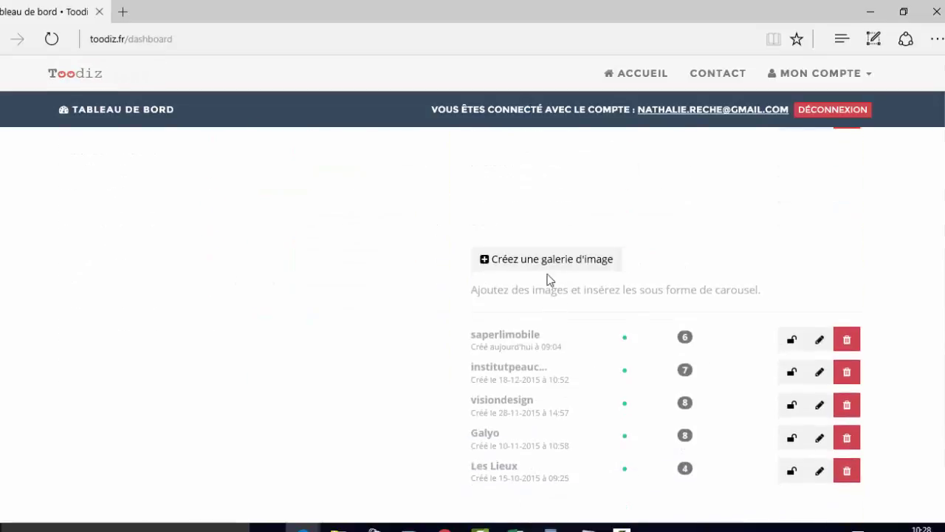
- Create an image gallery, choose the saperlimobile name suggestion, and save it
left_click(551, 266)
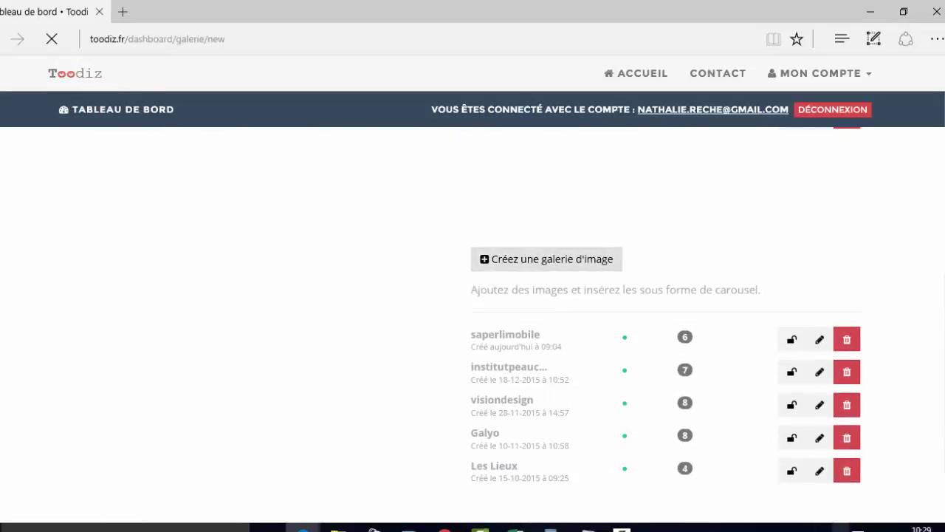
left_click(133, 258)
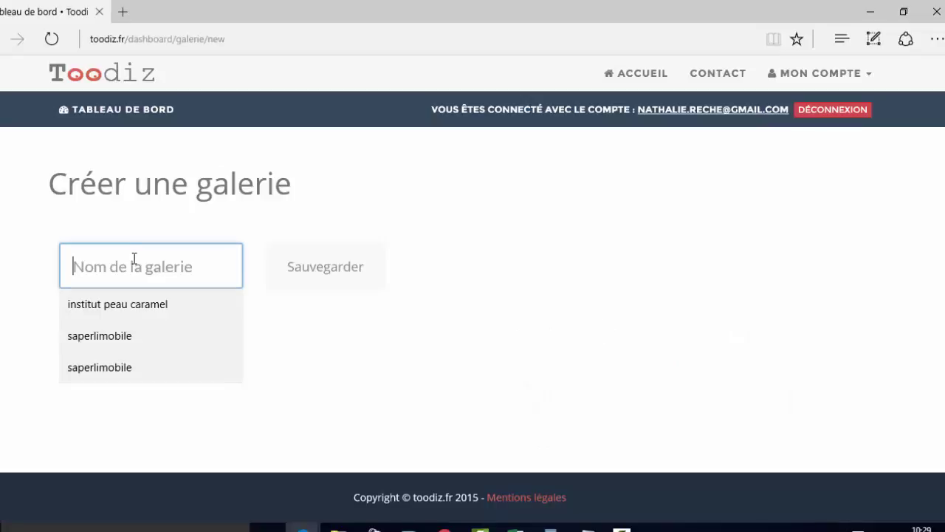
left_click(146, 335)
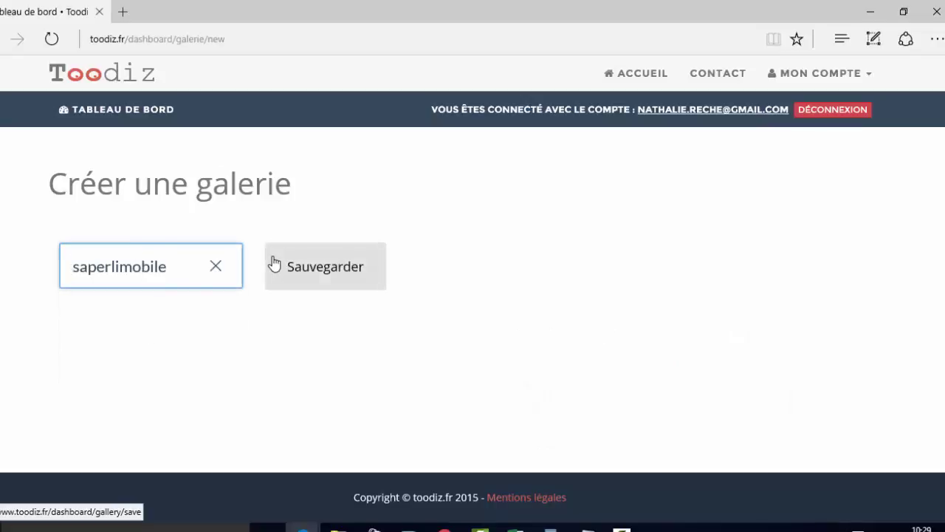
left_click(311, 270)
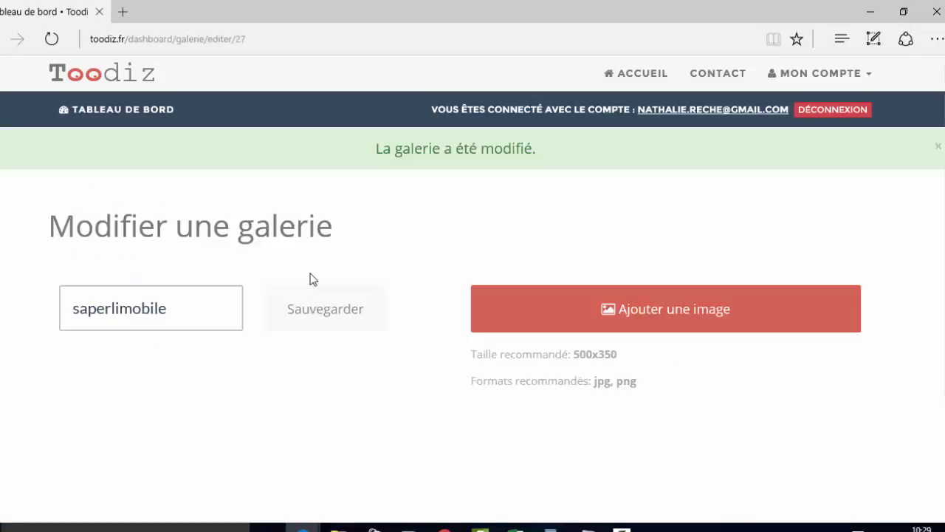
- Upload the exterior photo, another restaurant photo and the red dining-room photo
left_click(616, 316)
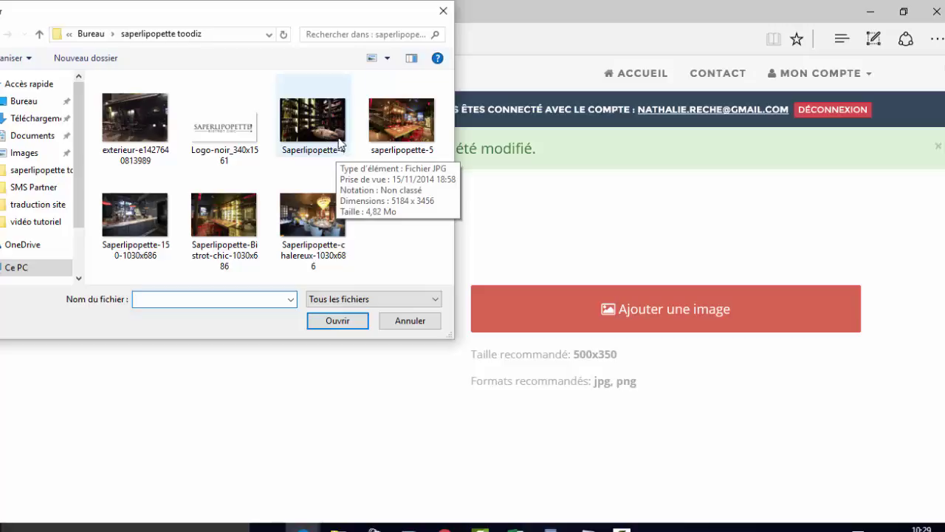
double_click(127, 124)
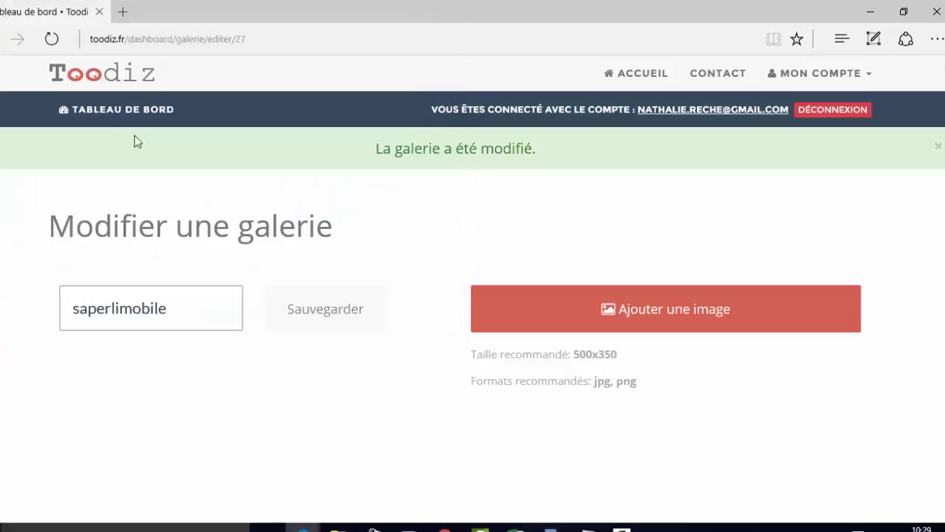
left_click(641, 329)
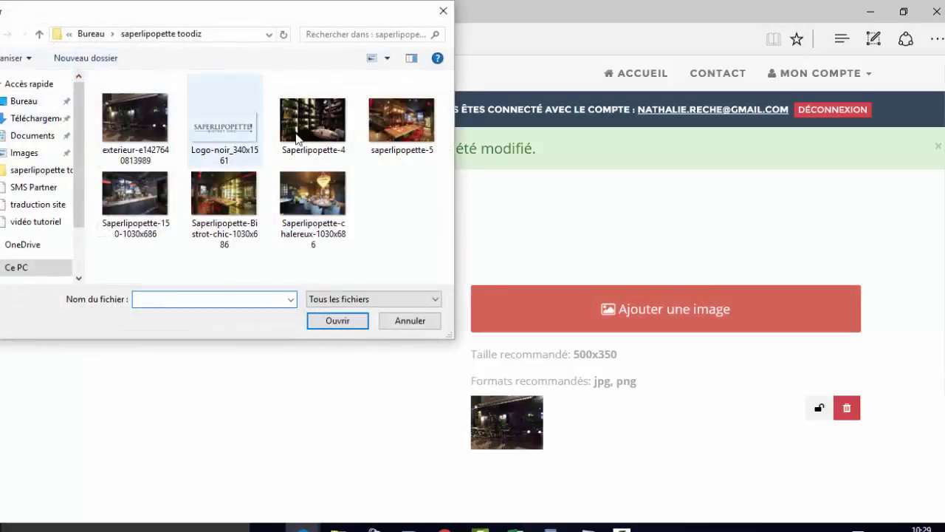
double_click(298, 138)
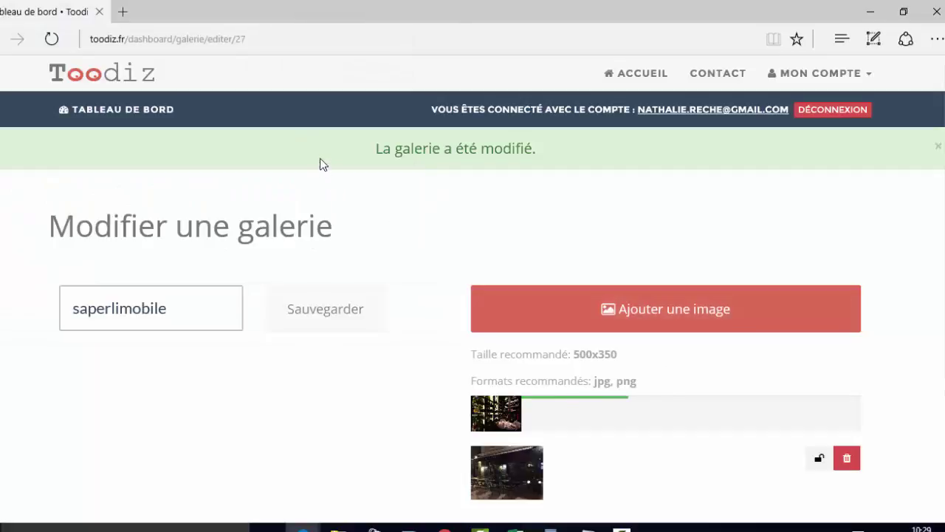
left_click(562, 308)
double_click(401, 126)
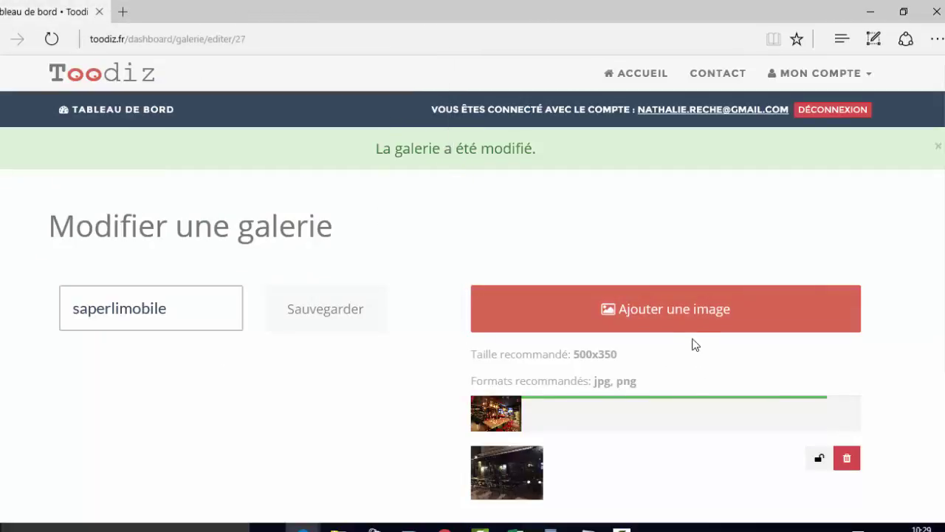
scroll(687, 344, "down", 3)
scroll(679, 344, "up", 2)
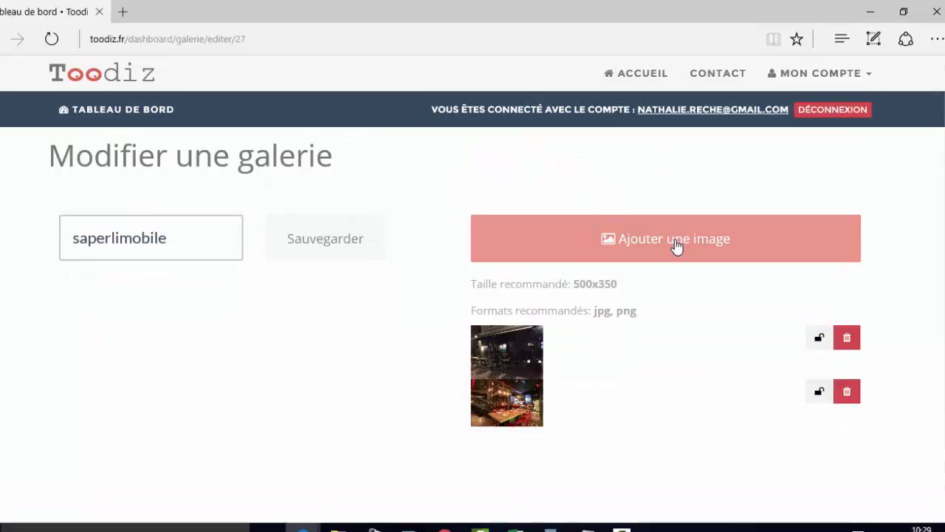
- Upload the bar photo, the black logo and the chandelier dining-room photo
left_click(679, 246)
double_click(133, 189)
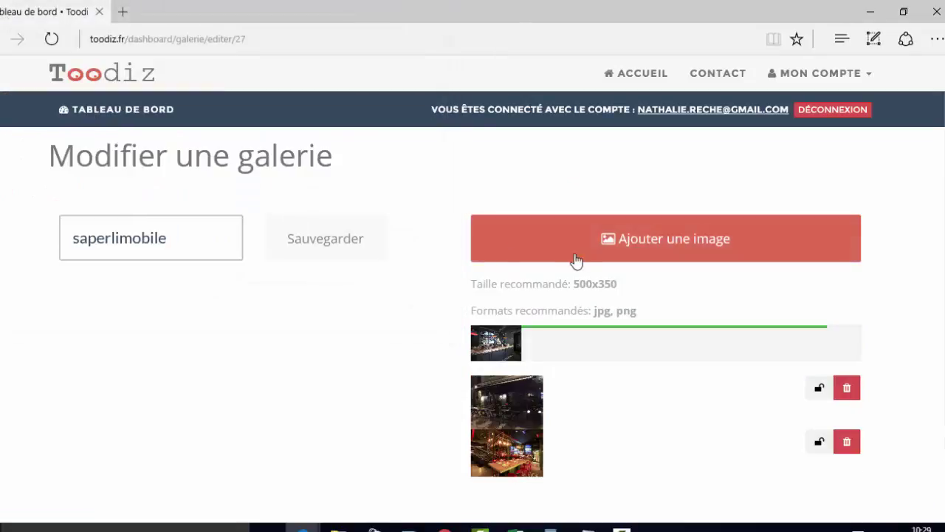
left_click(510, 249)
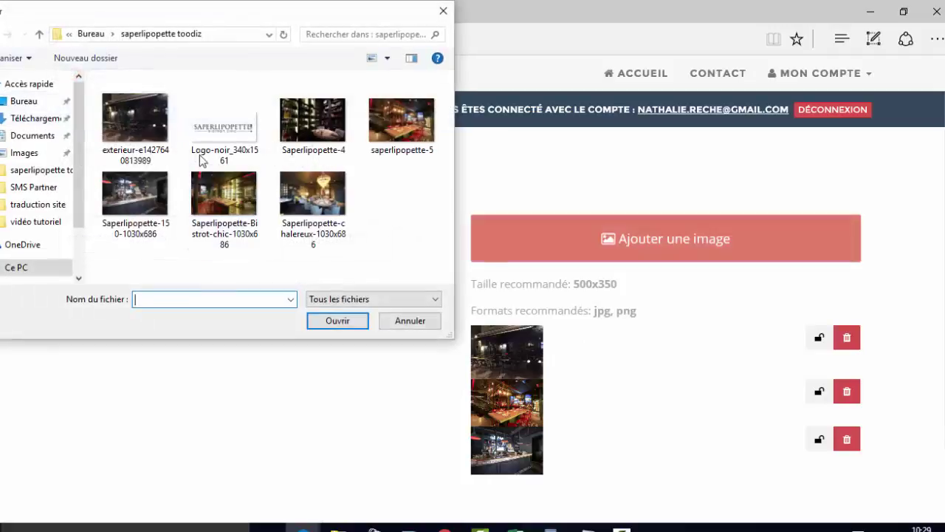
left_click(205, 131)
double_click(206, 131)
scroll(561, 266, "down", 1)
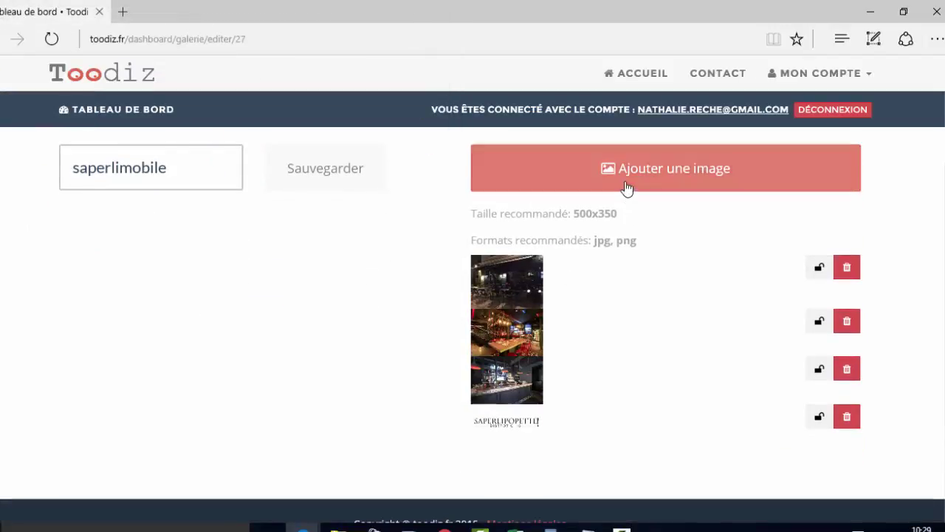
left_click(581, 173)
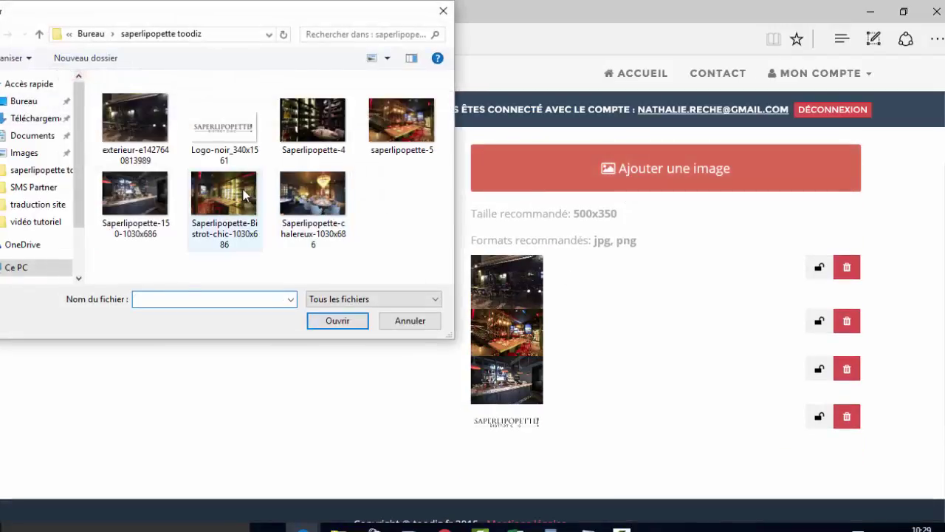
double_click(285, 201)
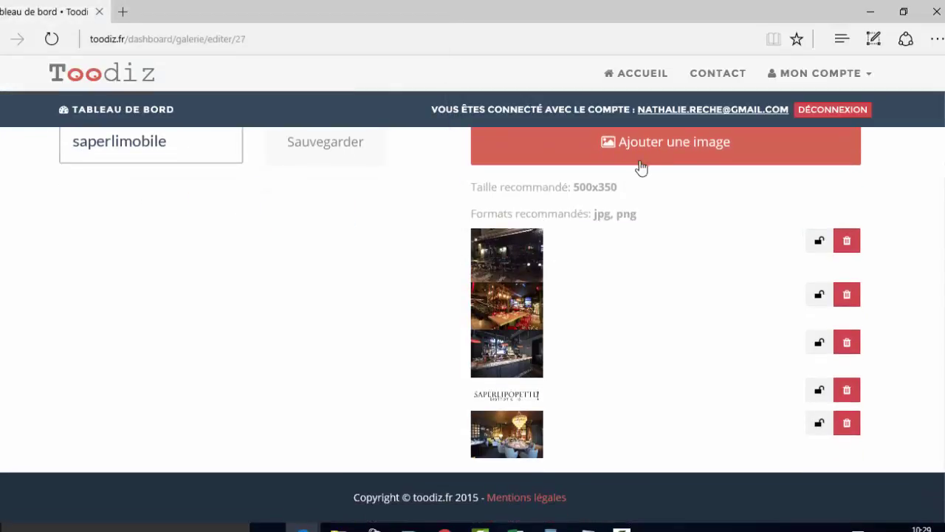
scroll(614, 302, "up", 2)
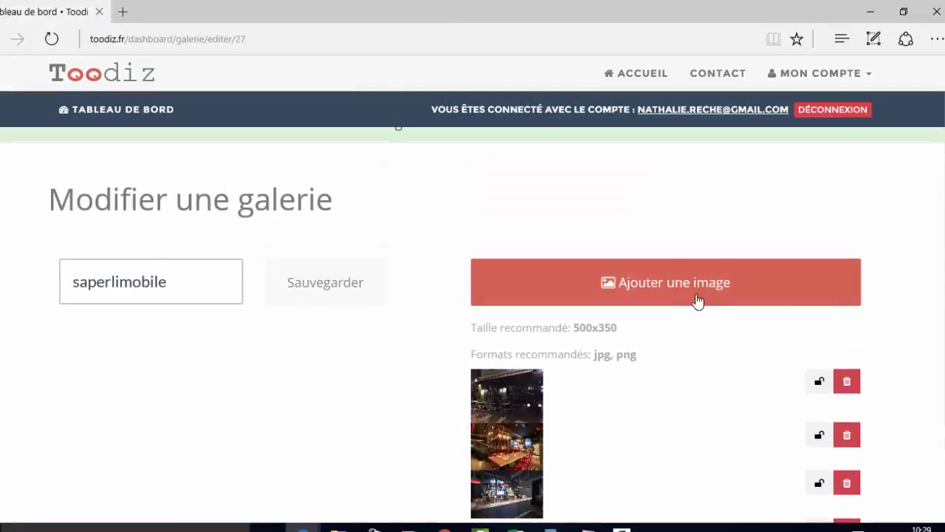
- On the dashboard, toggle the newest saperlimobile gallery's lock icon so it ends active
left_click(144, 113)
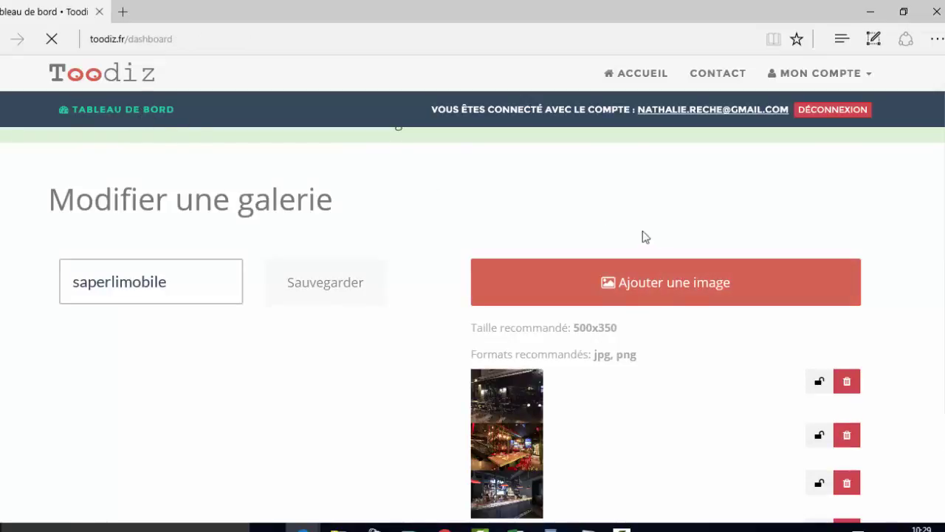
scroll(568, 230, "down", 6)
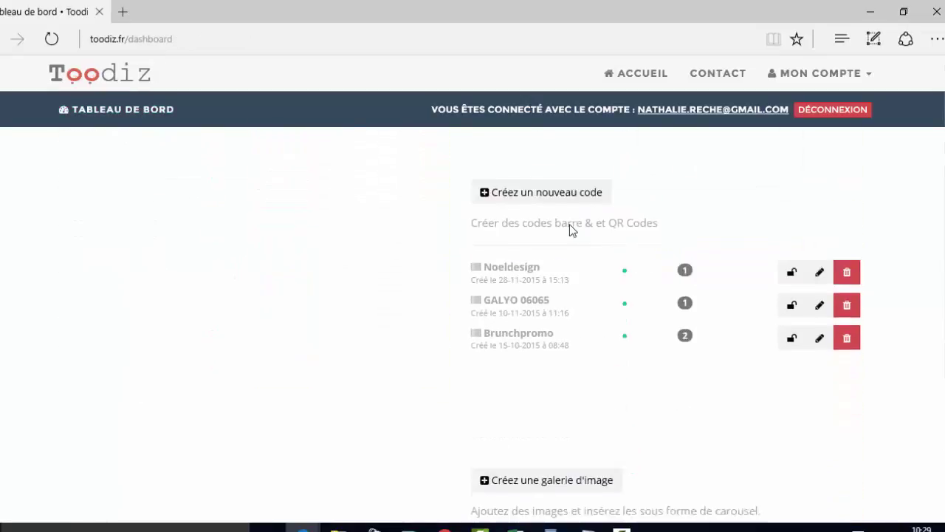
scroll(580, 232, "down", 1)
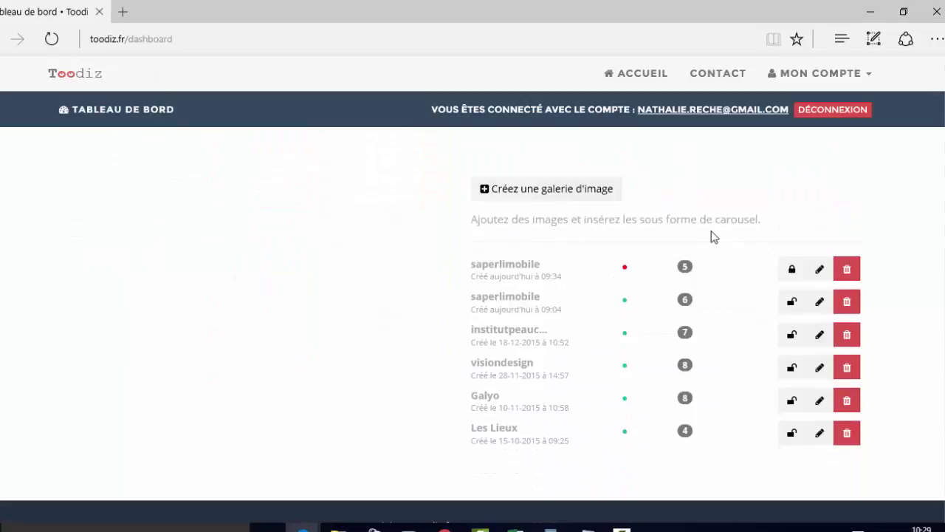
left_click(794, 272)
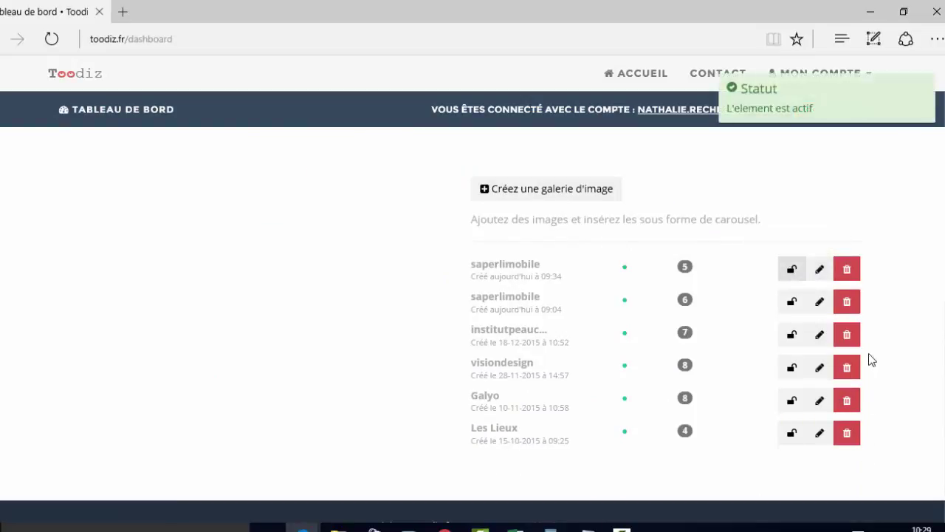
left_click(793, 271)
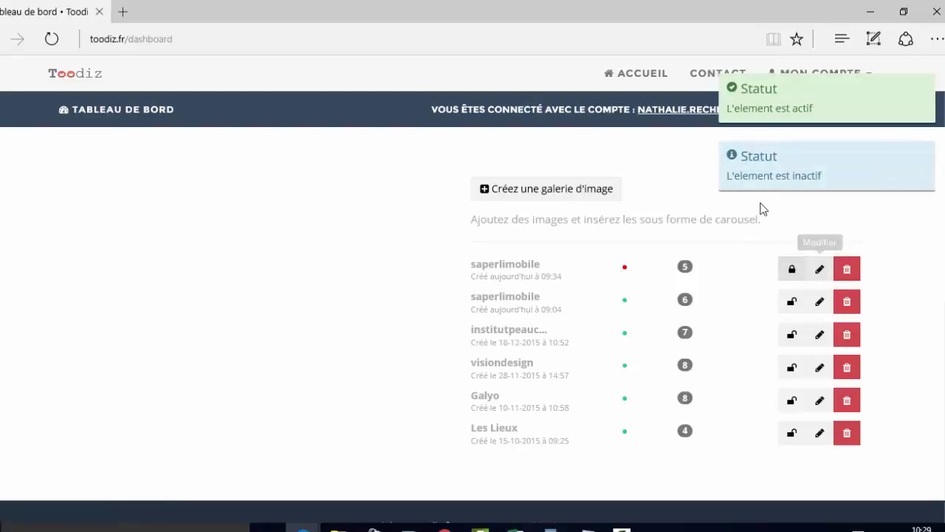
left_click(794, 272)
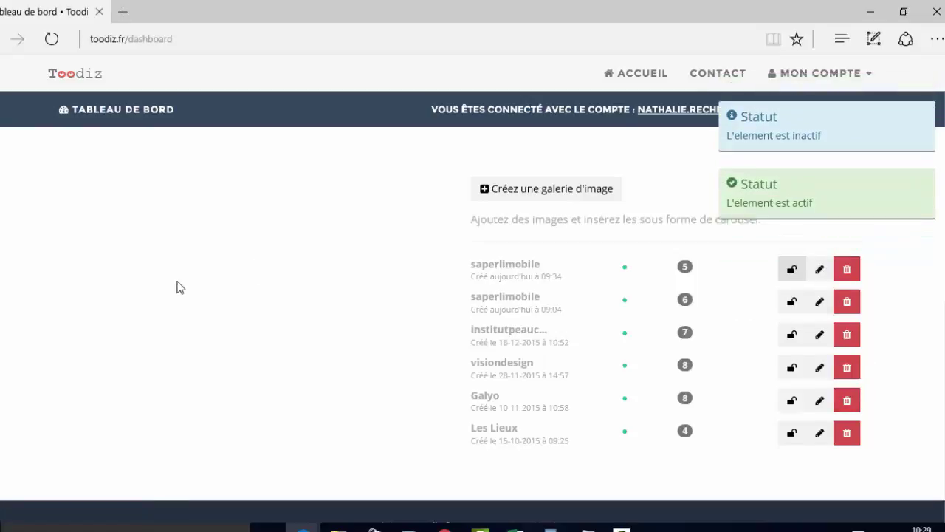
scroll(184, 290, "up", 5)
scroll(184, 290, "up", 2)
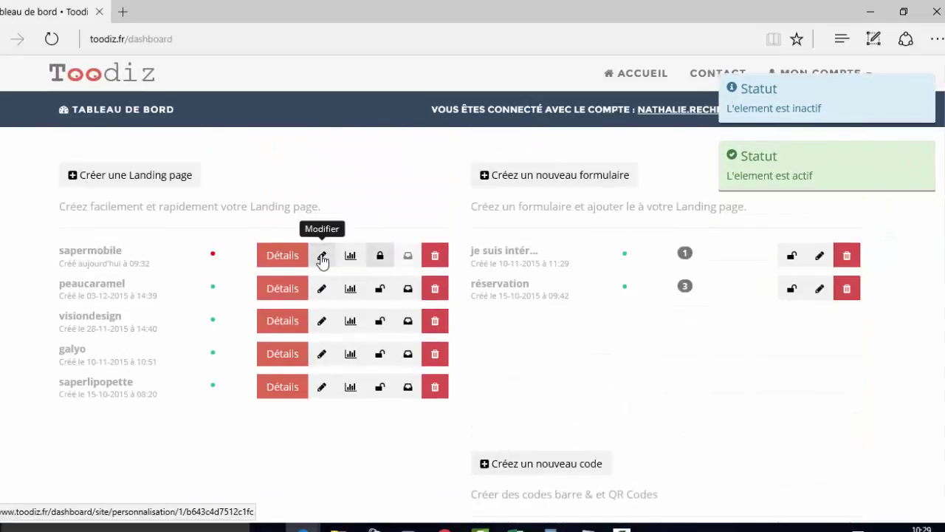
- Open the sapermobile editor and set the carousel gallery to the latest saperlimobile entry
left_click(321, 255)
scroll(311, 253, "down", 5)
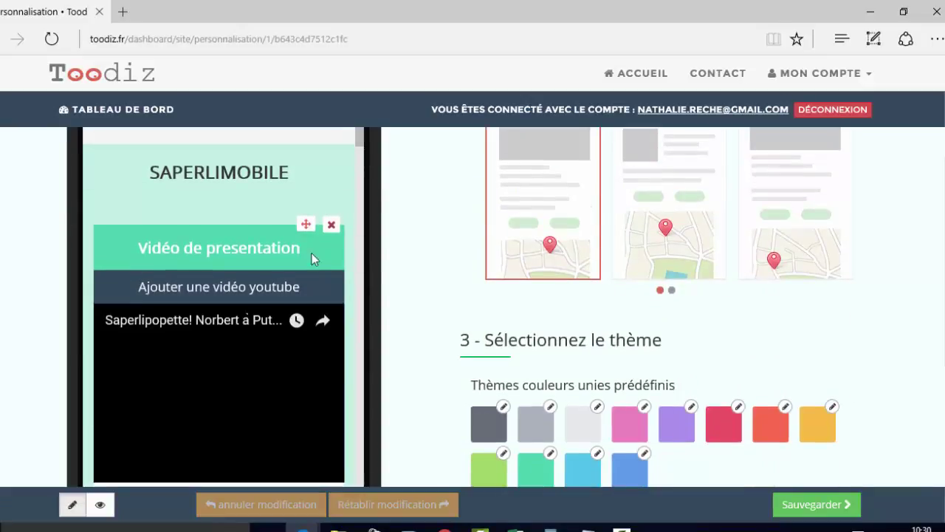
scroll(301, 259, "down", 3)
scroll(301, 253, "up", 2)
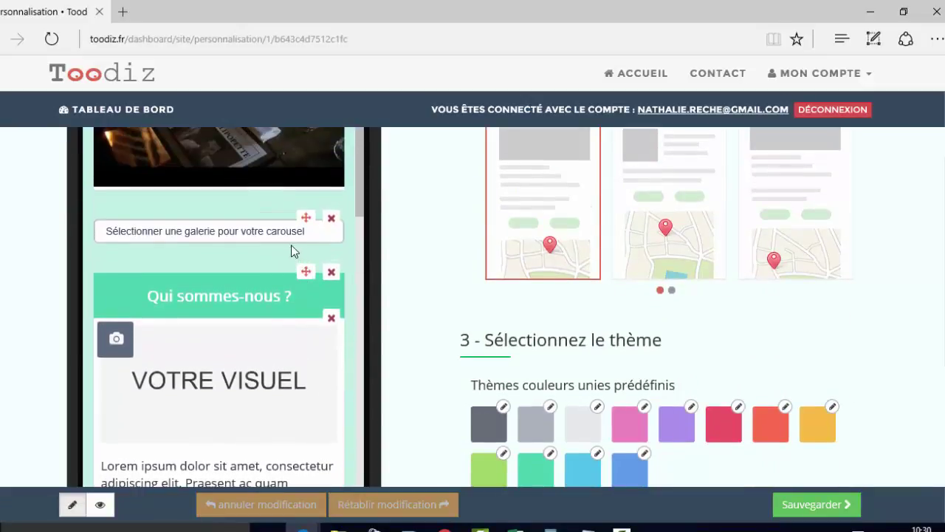
left_click(292, 233)
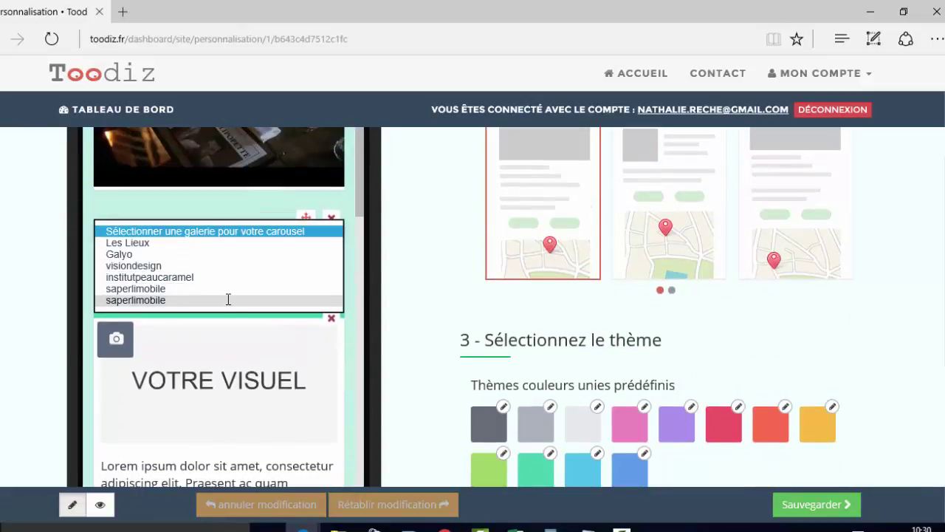
left_click(230, 300)
- Browse through the saperlimobile carousel slides
left_click(329, 350)
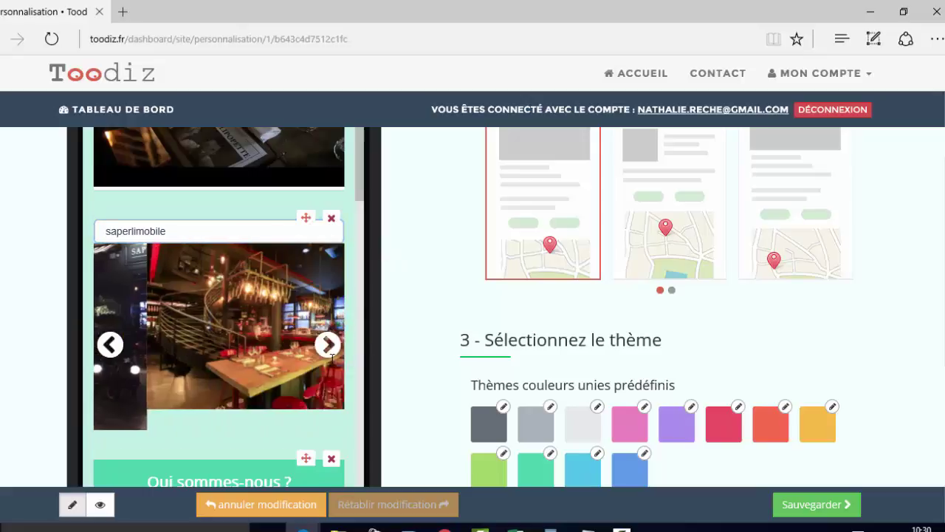
left_click(329, 347)
left_click(328, 345)
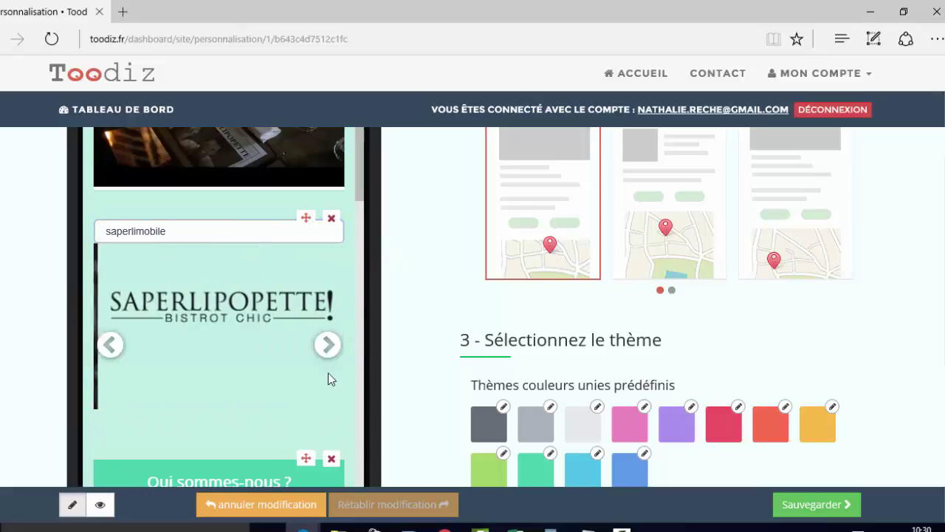
left_click(328, 352)
left_click(329, 353)
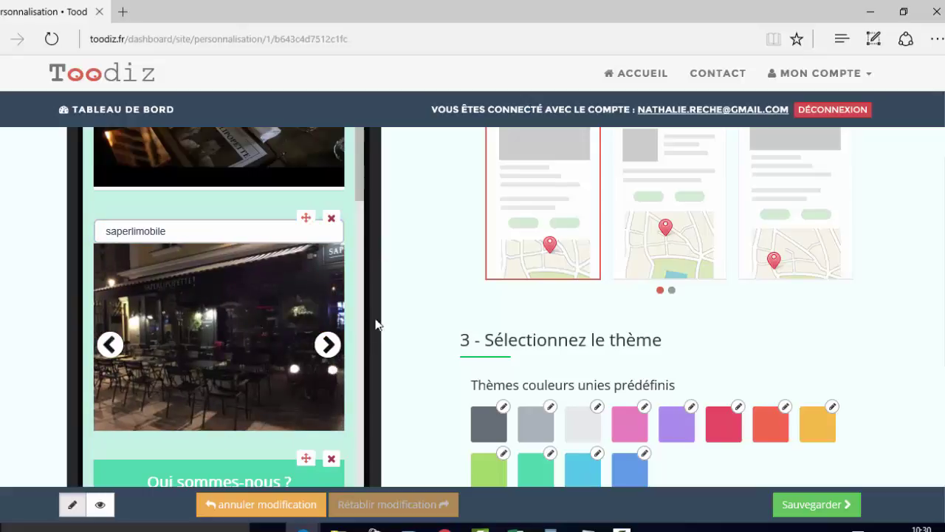
scroll(339, 268, "down", 5)
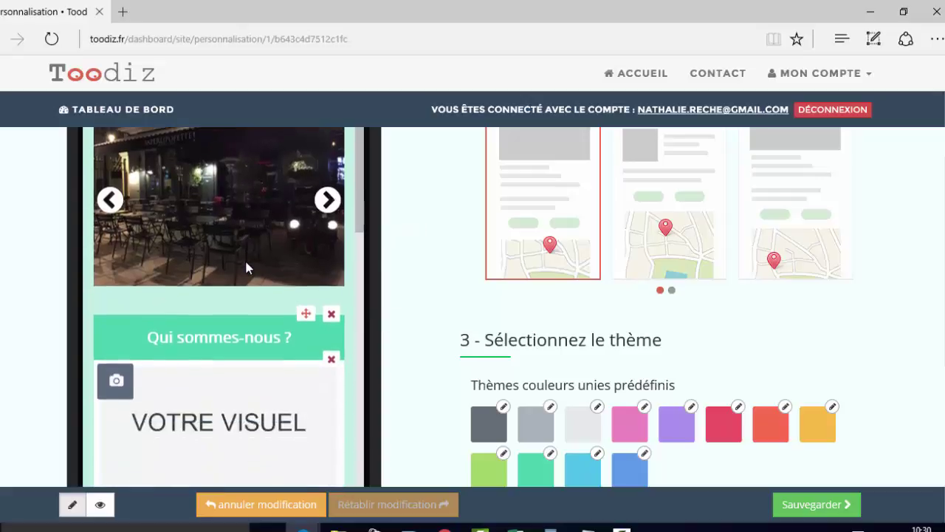
- Snap the browser to the right half of the screen and WordPad notes to the left
left_click(903, 11)
left_click_drag(602, 13, 944, 14)
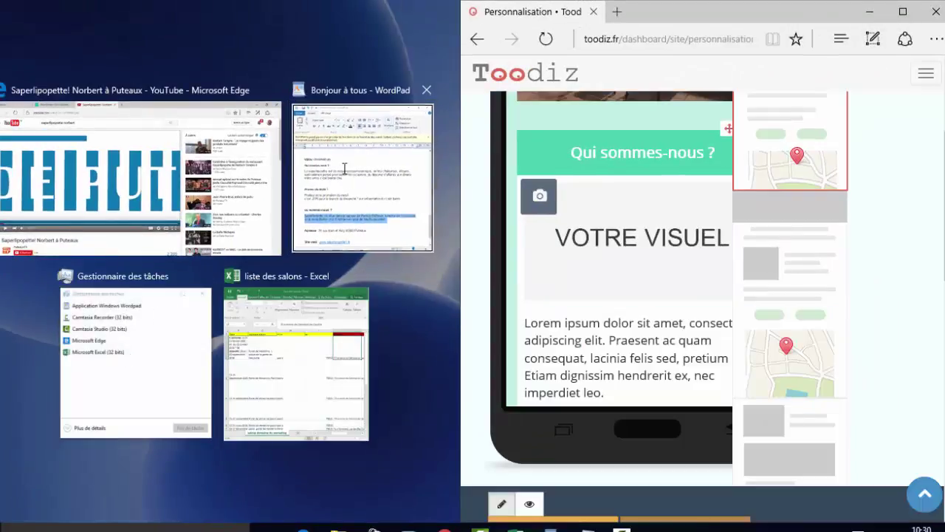
left_click(362, 177)
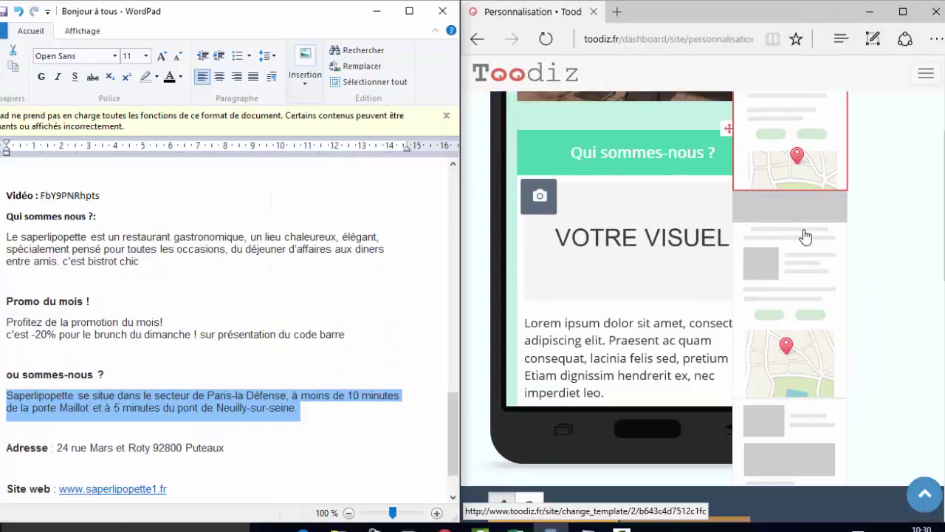
- Upload the Saperlipopette-chaleureux dining-room photo as the Qui sommes-nous picture
left_click(546, 194)
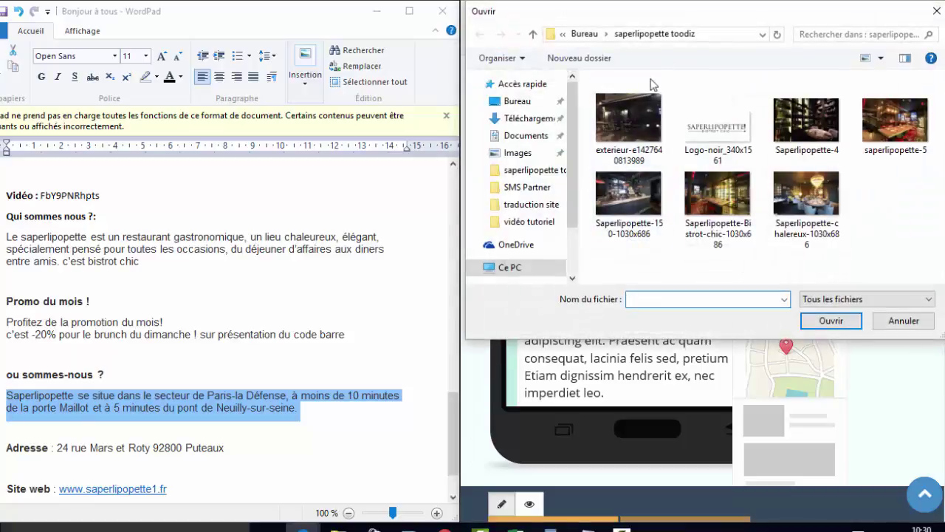
double_click(827, 207)
scroll(583, 267, "down", 1)
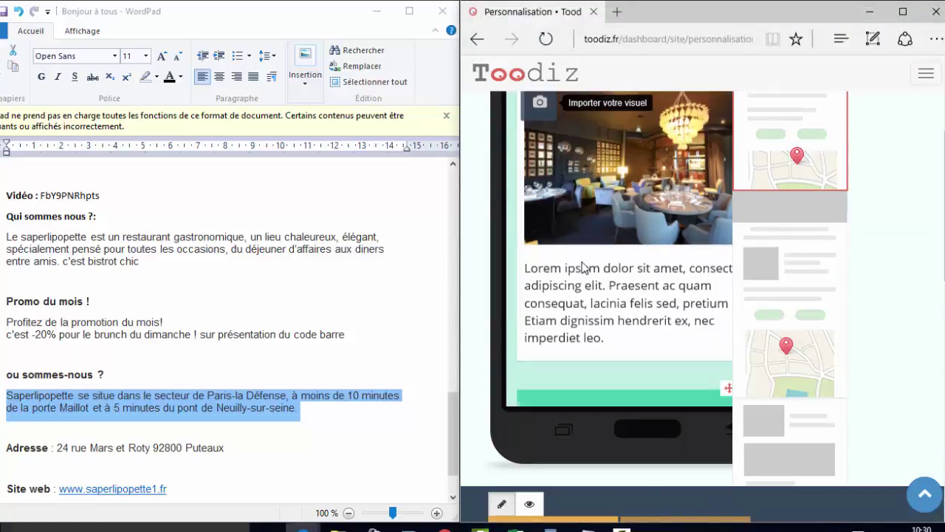
scroll(583, 267, "down", 1)
- Replace the Lorem ipsum text with the WordPad restaurant description, removing its leftover heading
left_click_drag(527, 212, 629, 301)
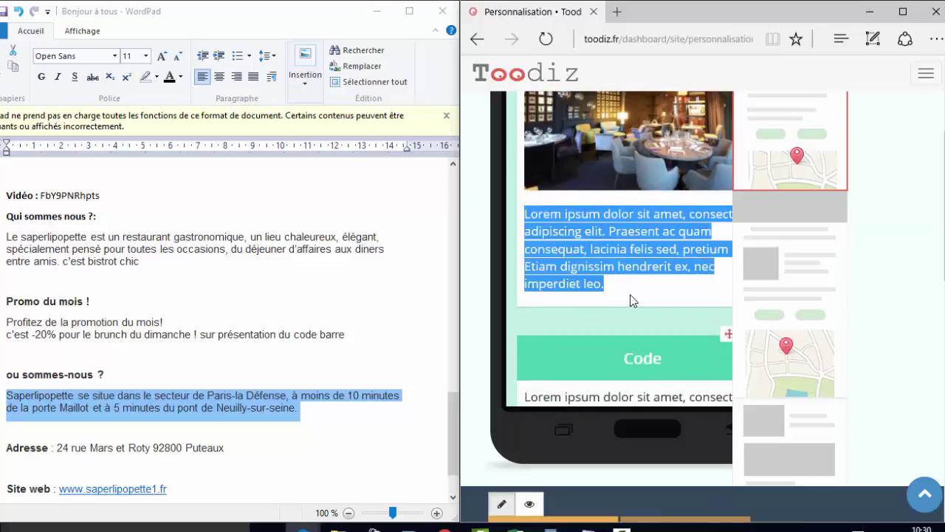
key("BackSpace")
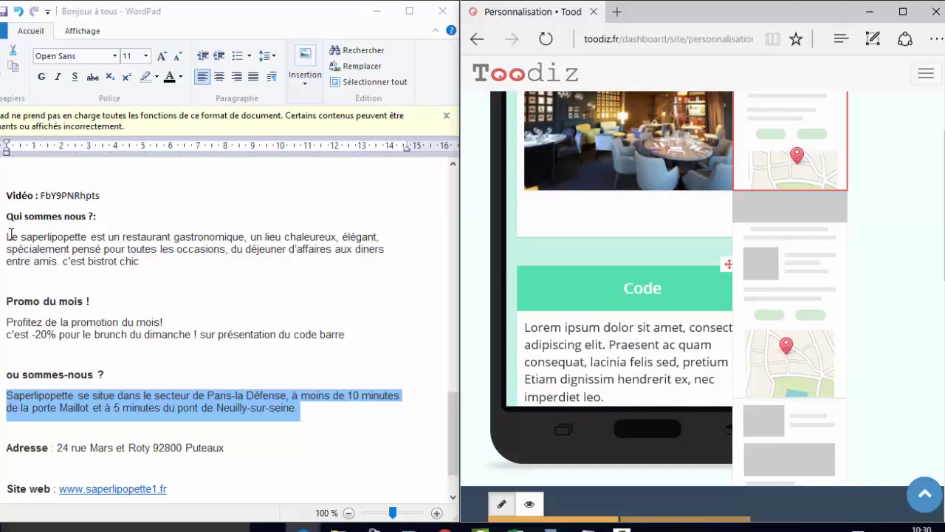
key("alt+Tab")
left_click_drag(141, 262, 6, 214)
key("ctrl+c")
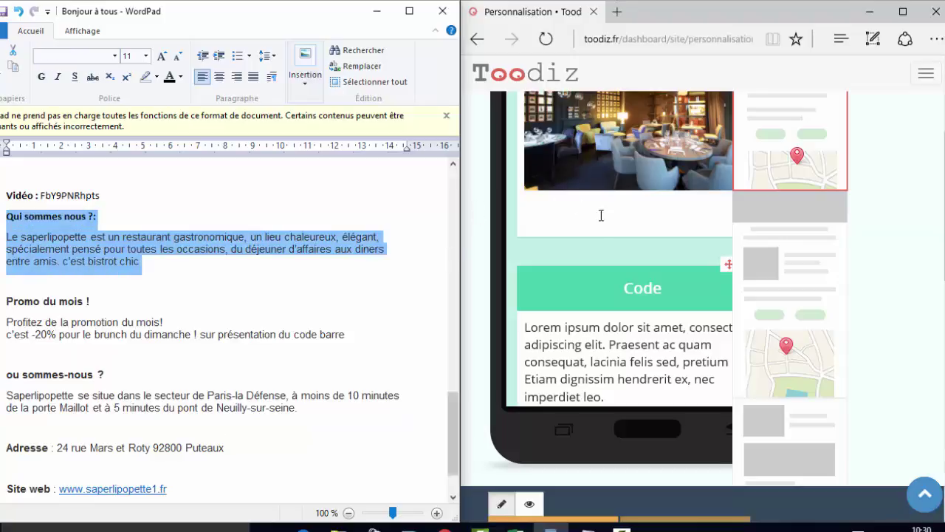
left_click(594, 221)
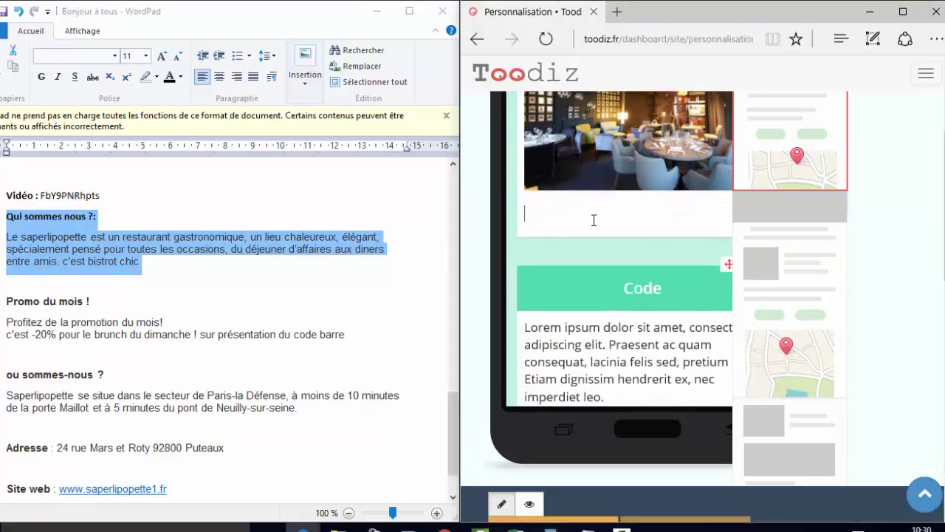
key("ctrl+v")
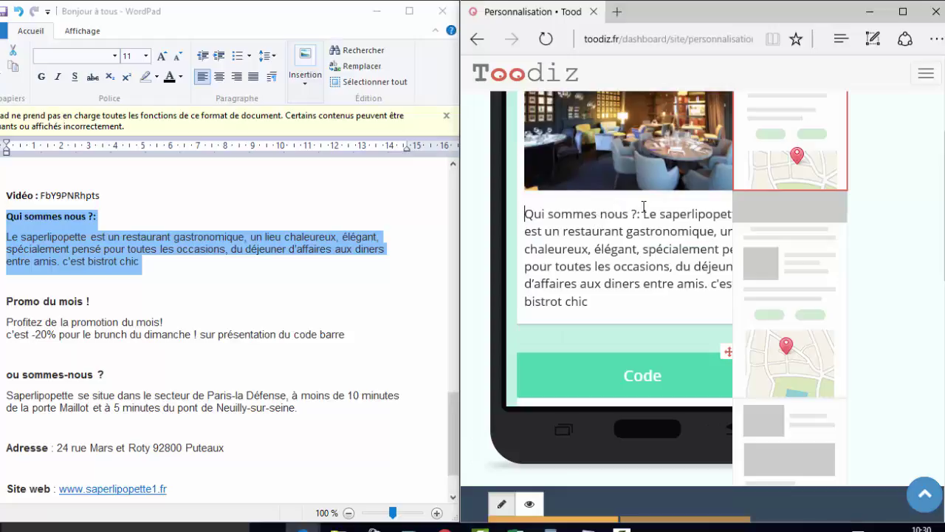
left_click_drag(643, 213, 526, 213)
key("BackSpace")
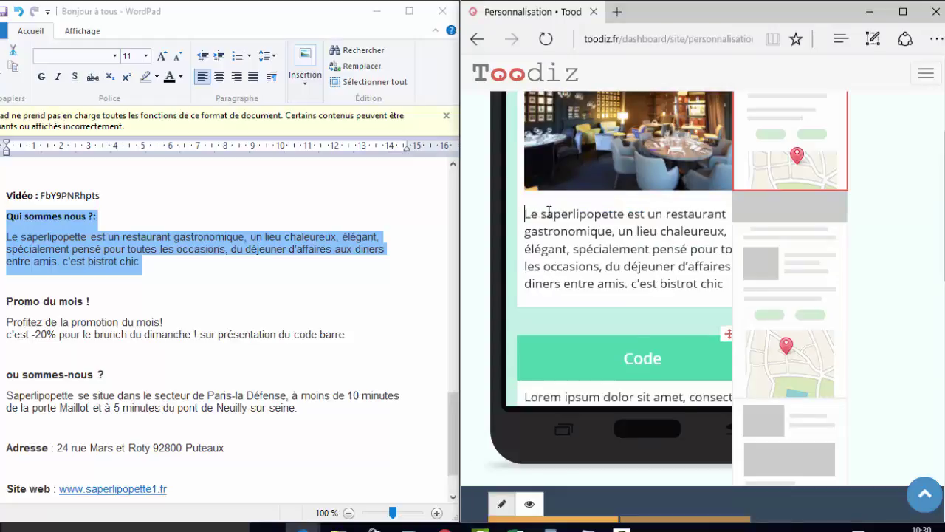
scroll(677, 241, "up", 1)
scroll(672, 242, "down", 3)
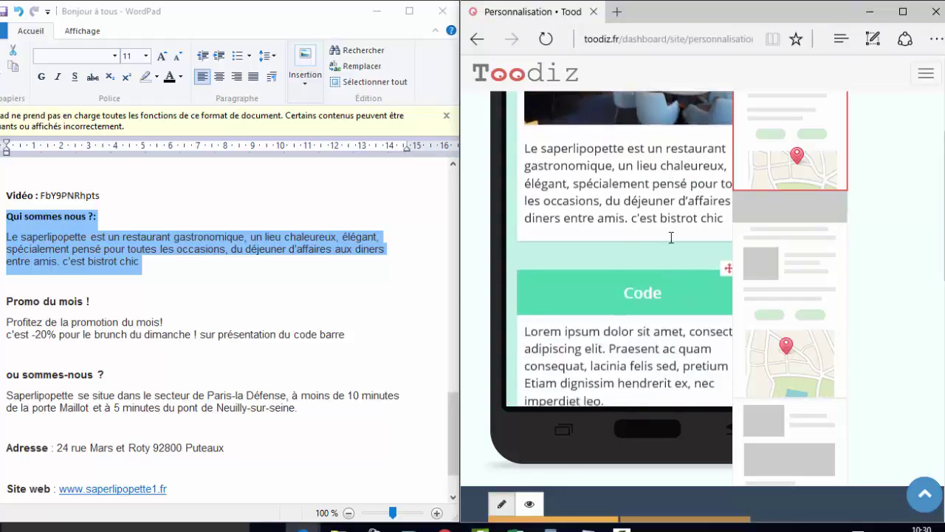
left_click(902, 13)
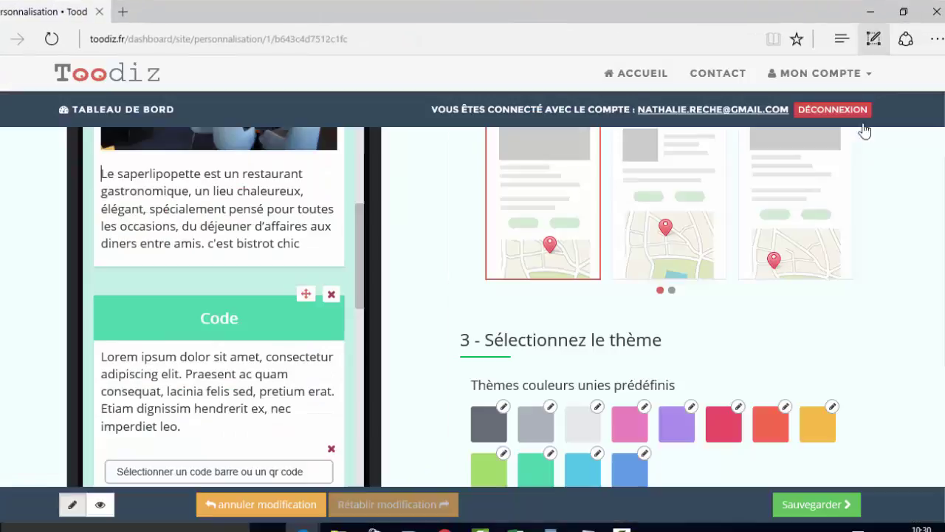
- Save the sapermobile landing page with Sauvegarder and go back to the Tableau de bord
scroll(242, 192, "down", 2)
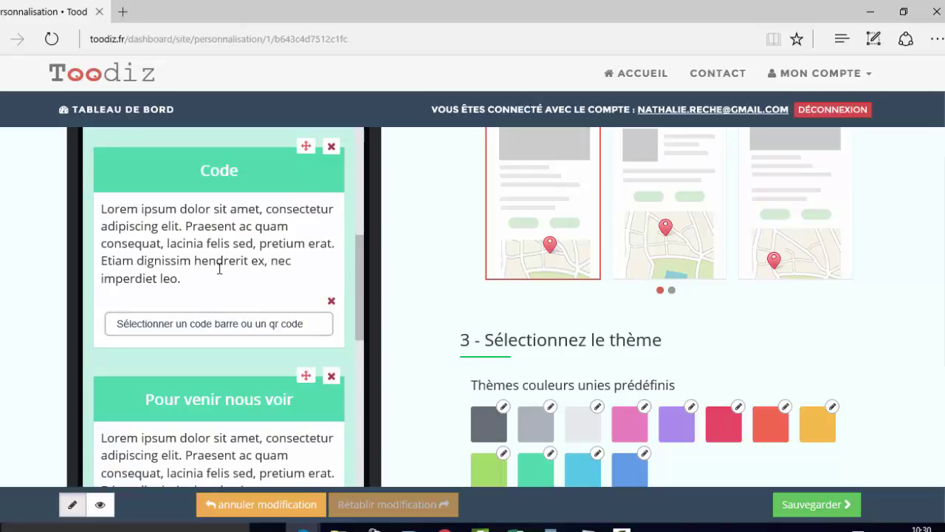
left_click(842, 504)
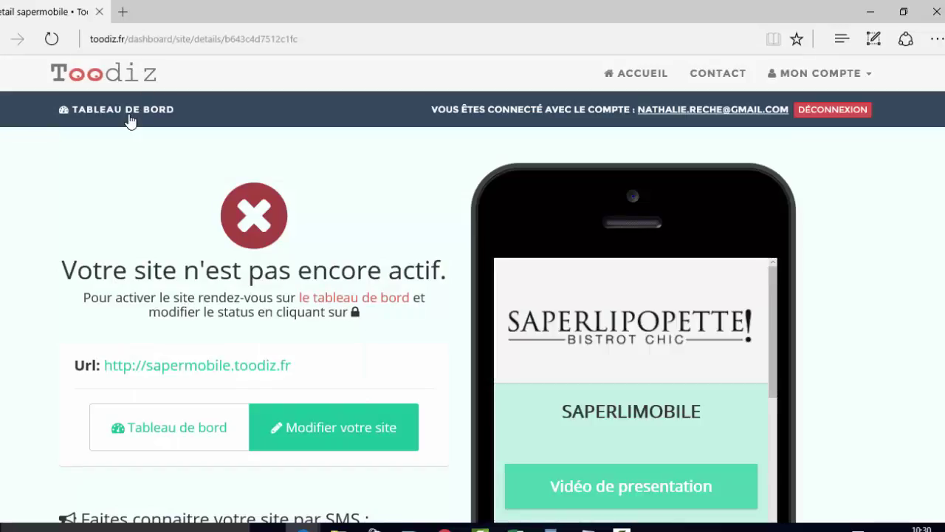
left_click(157, 437)
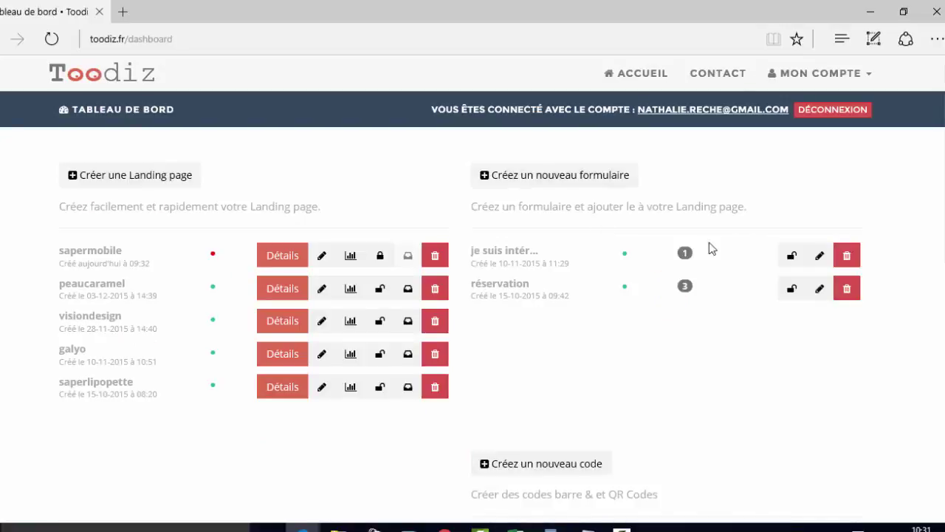
scroll(765, 285, "down", 4)
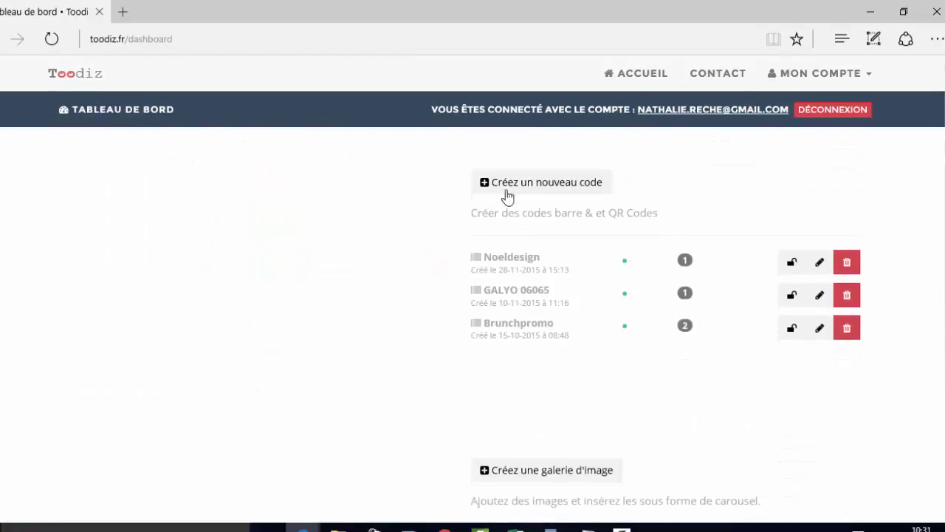
- Create a new coupon named promobrunch
left_click(548, 191)
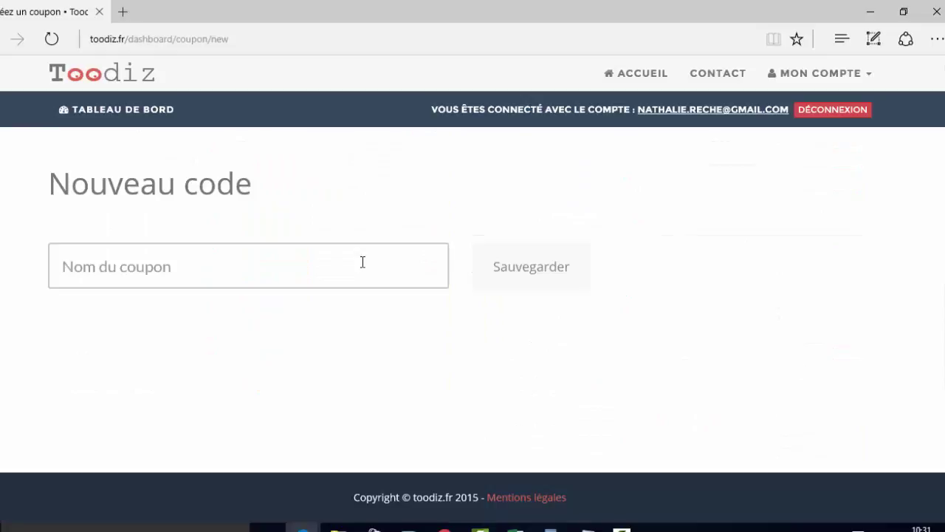
left_click(305, 265)
left_click(216, 300)
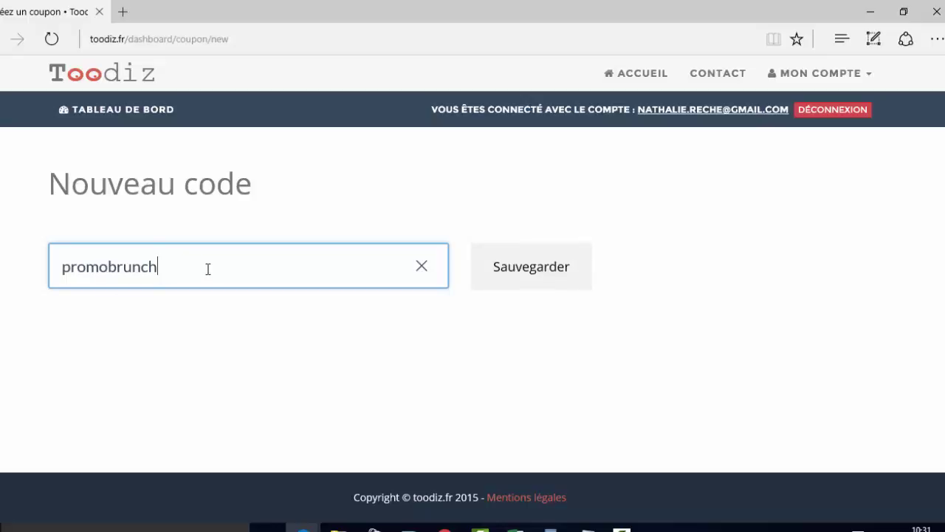
left_click(557, 266)
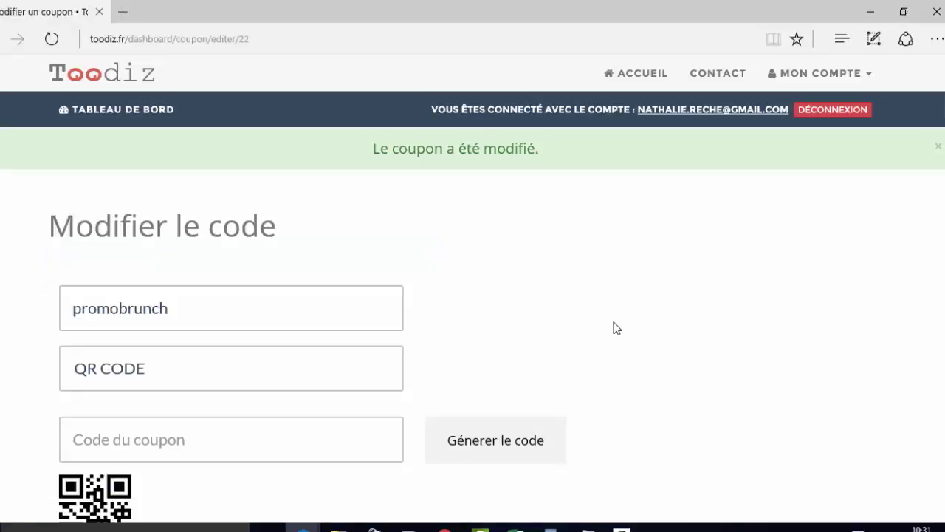
scroll(569, 294, "down", 2)
- Make it a CODE BARRE of type pharmacode with code 1234, generate it, and save
left_click(219, 224)
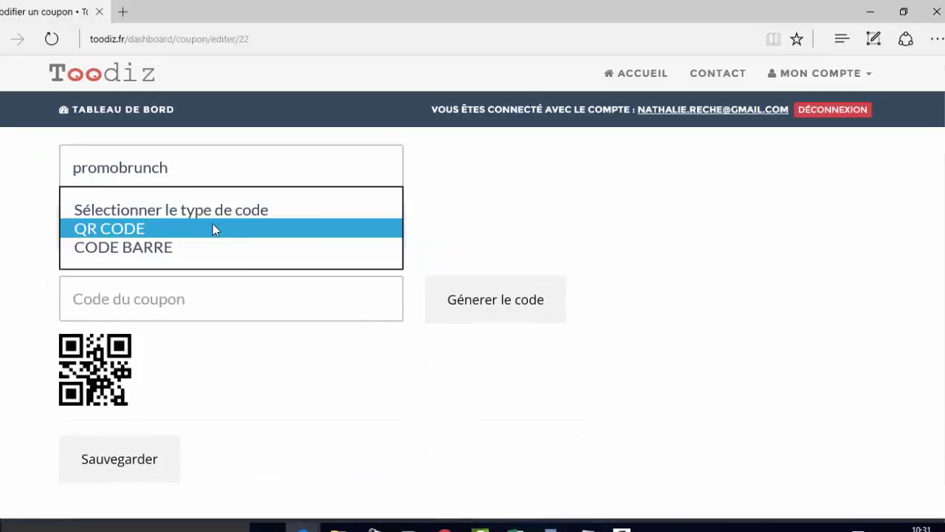
left_click(135, 249)
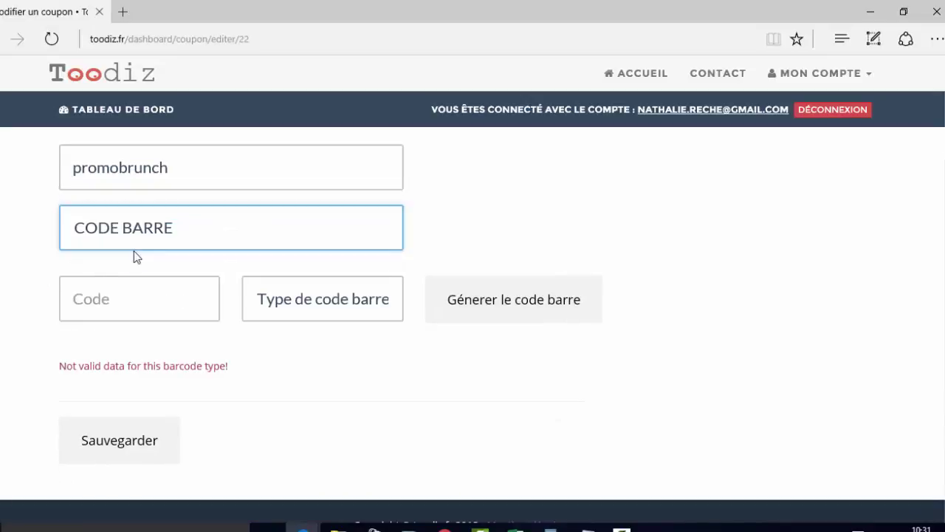
left_click(334, 293)
left_click(348, 318)
left_click(194, 281)
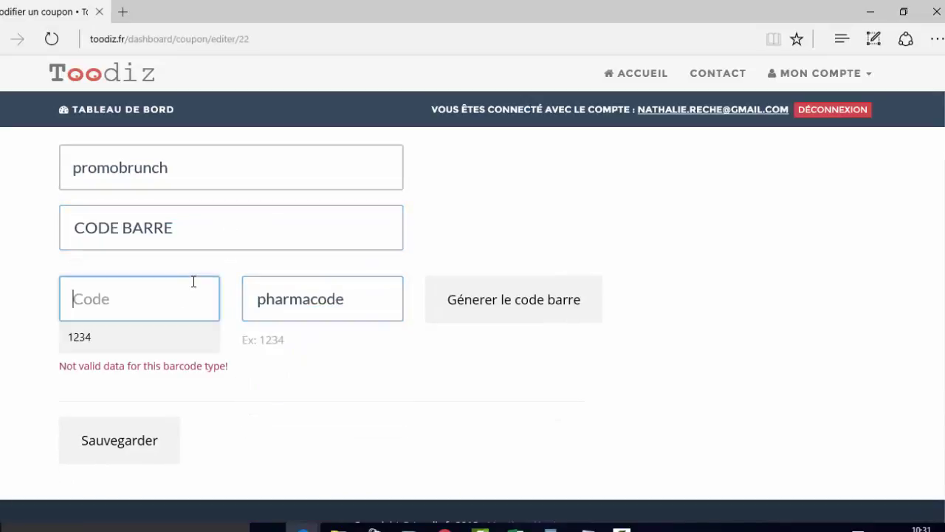
type("1234")
left_click(113, 338)
left_click(469, 298)
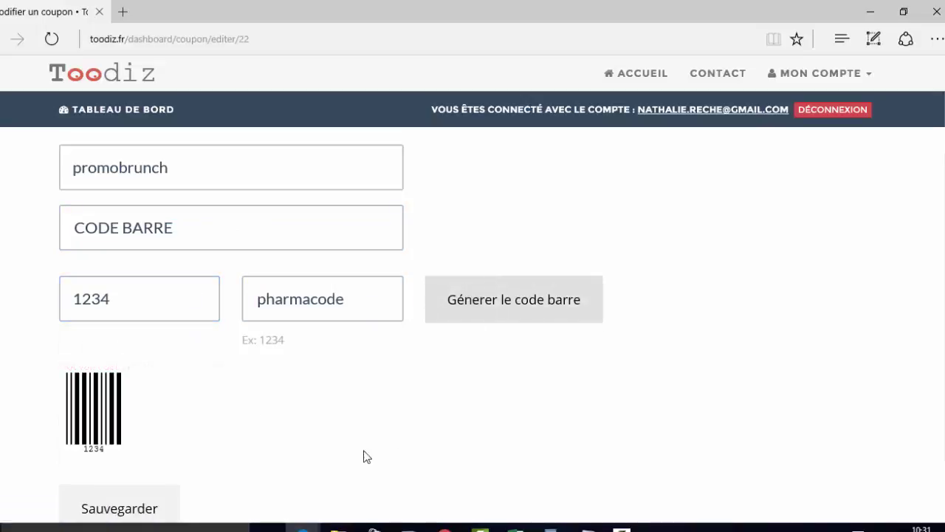
scroll(37, 375, "down", 1)
left_click(147, 435)
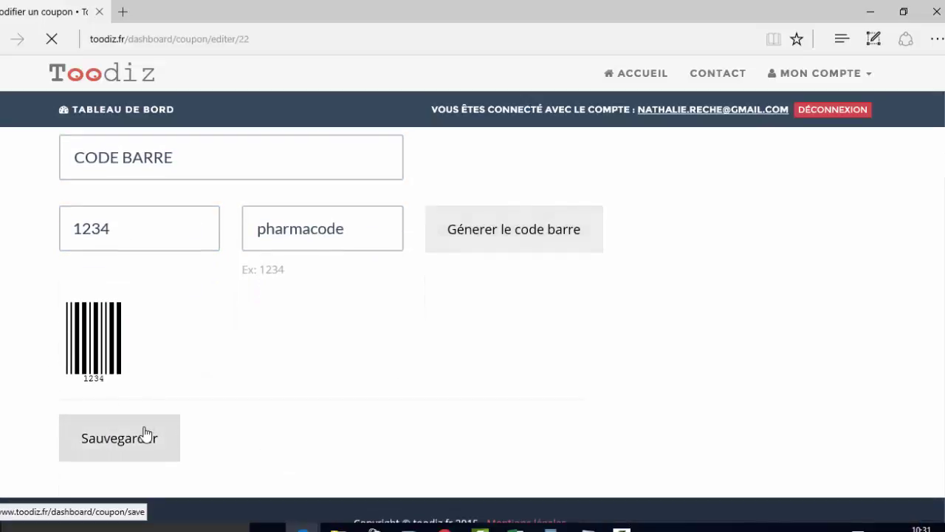
left_click(103, 108)
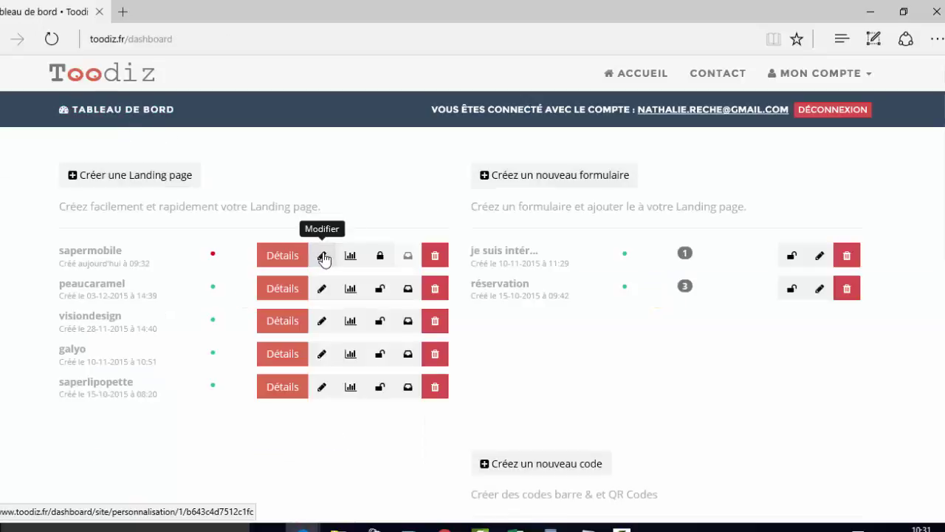
- Open the sapermobile editor and delete the Code block's Lorem ipsum paragraph
left_click(322, 256)
scroll(302, 295, "down", 10)
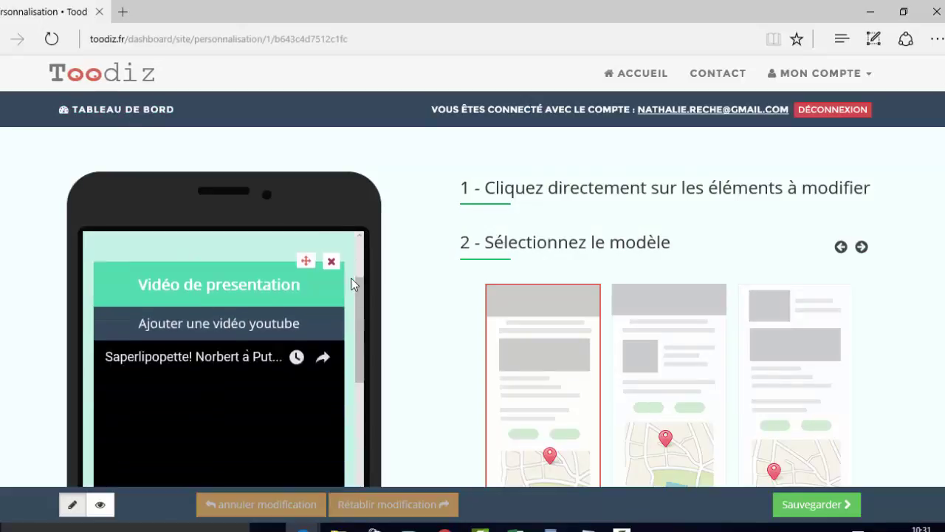
scroll(276, 363, "down", 6)
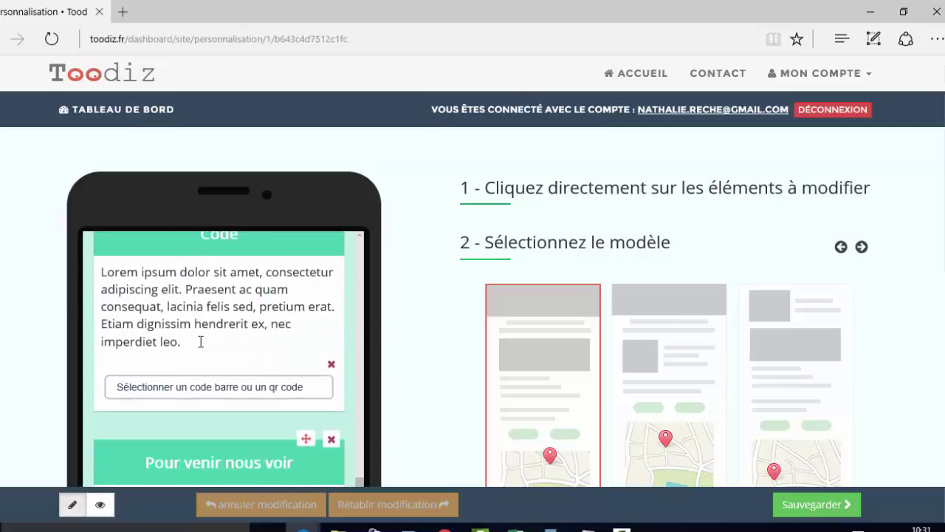
triple_click(112, 333)
key("BackSpace")
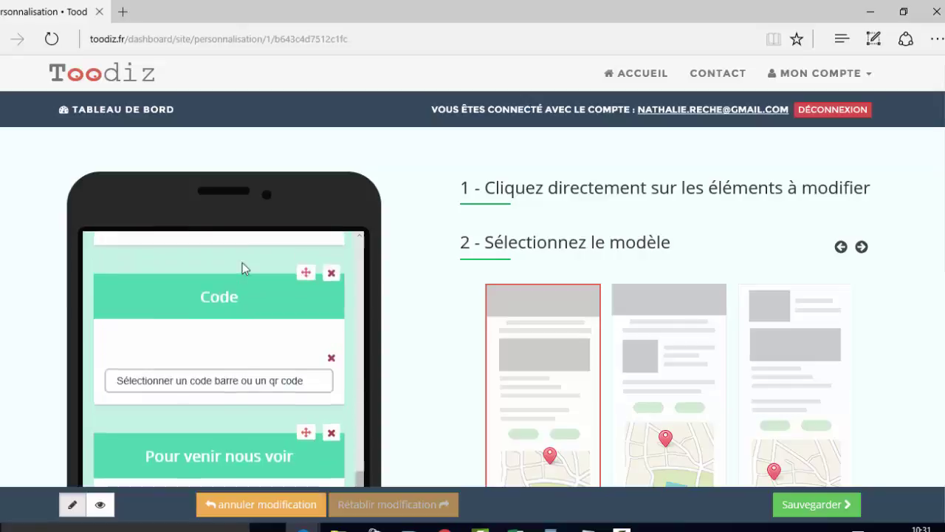
- Retitle the Code block 'promo du mois!' and select the promotion line in WordPad
scroll(247, 383, "up", 1)
key("BackSpace")
key("BackSpace")
key("BackSpace")
key("BackSpace")
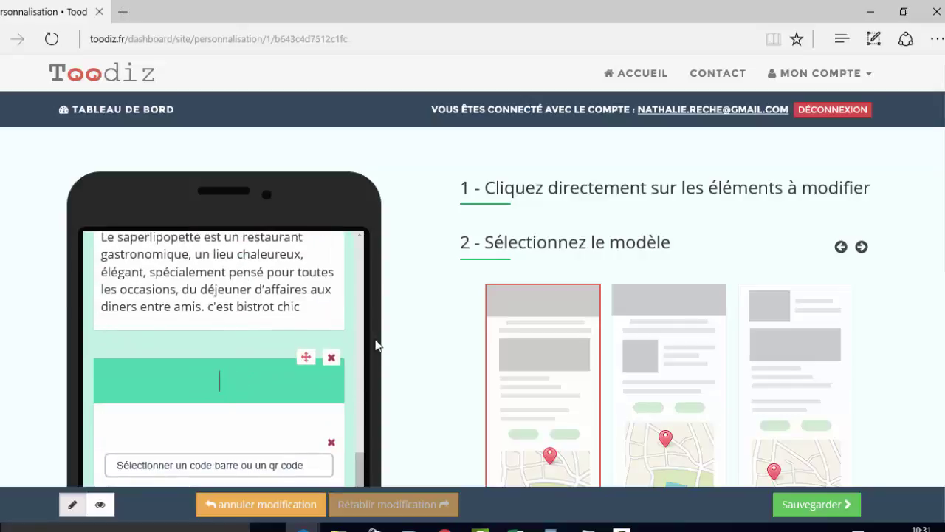
type("promo du")
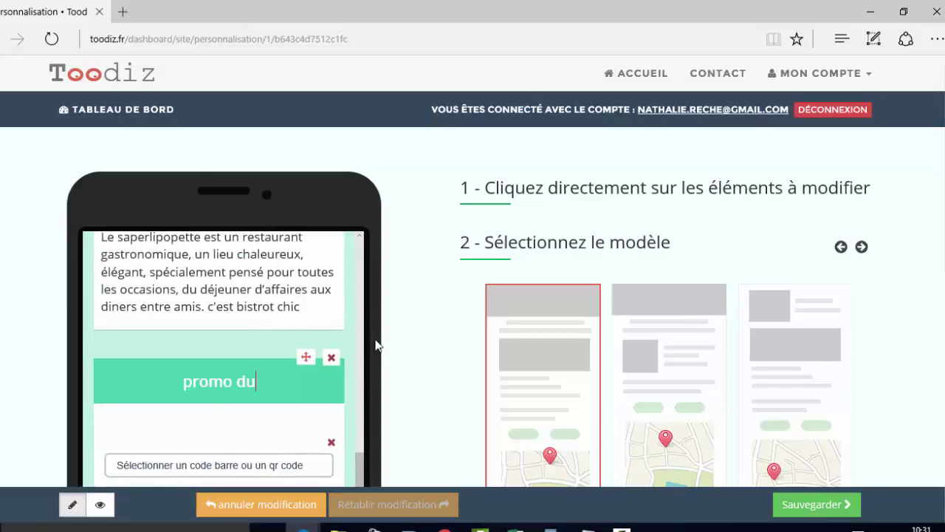
type(" mois!")
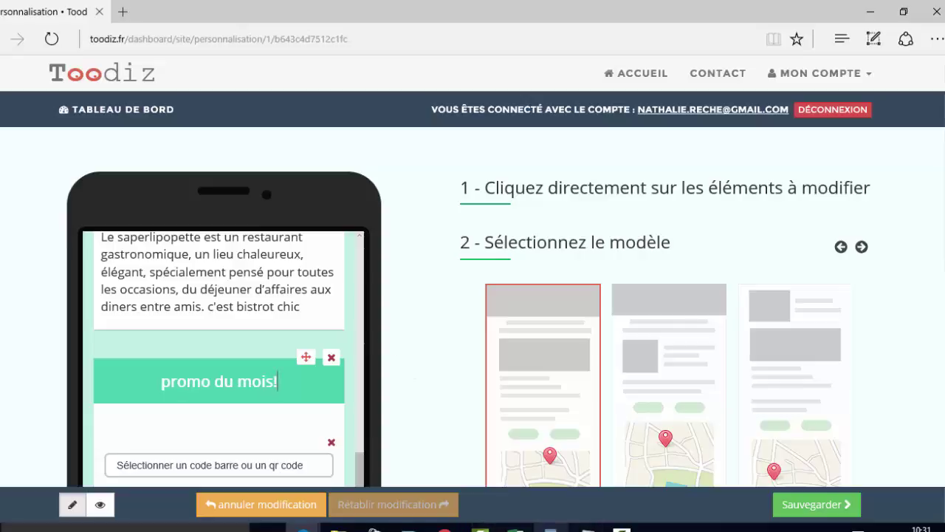
left_click(550, 528)
triple_click(6, 322)
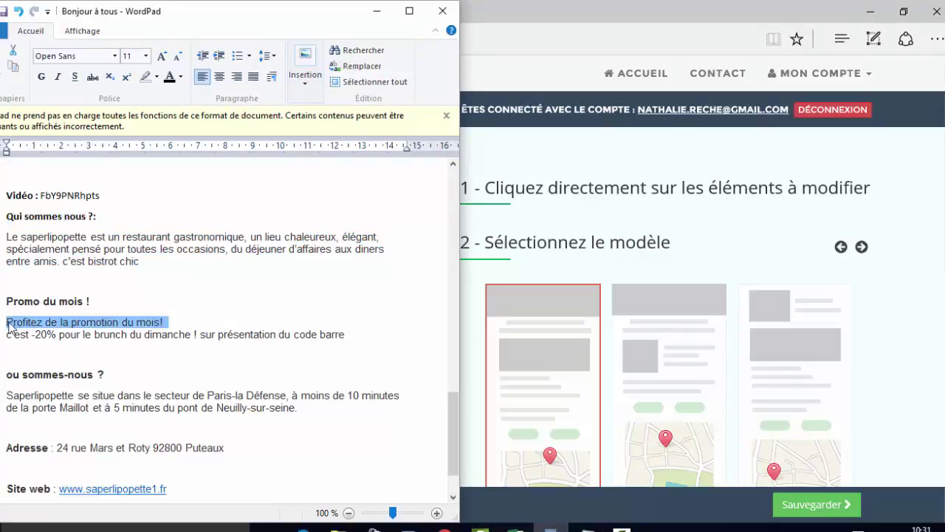
- Copy both promotion lines under Promo du mois, undoing an accidental paste, then minimise WordPad
left_click(13, 322)
left_click_drag(9, 322, 415, 355)
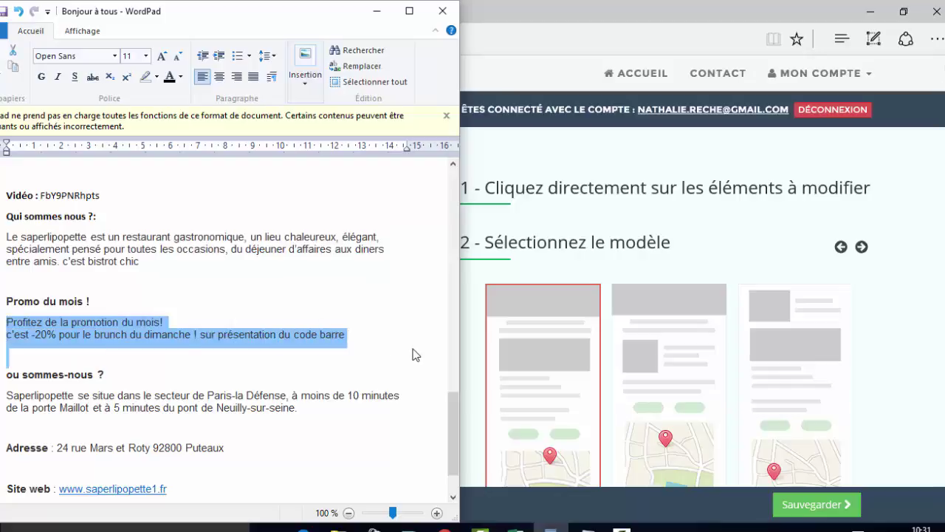
key("ctrl+v")
key("ctrl+v")
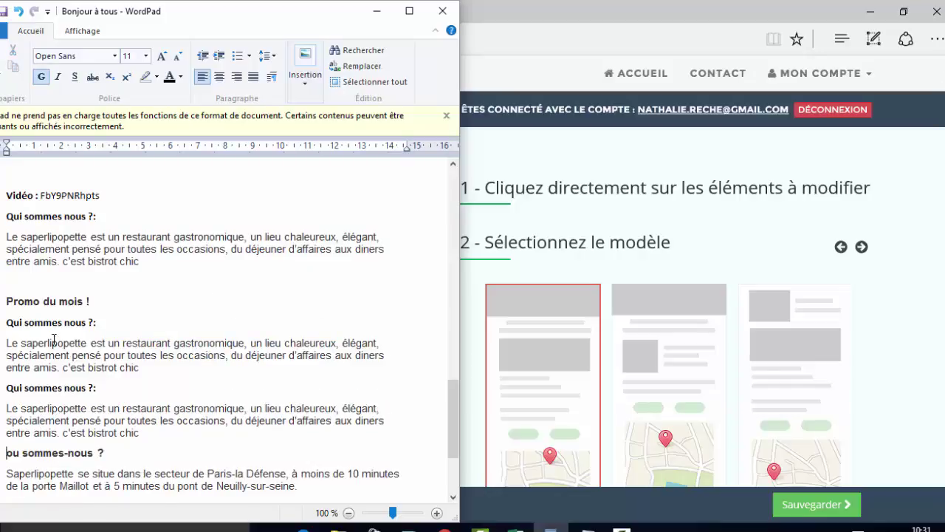
key("ctrl+z")
key("ctrl+z")
key("ctrl+c")
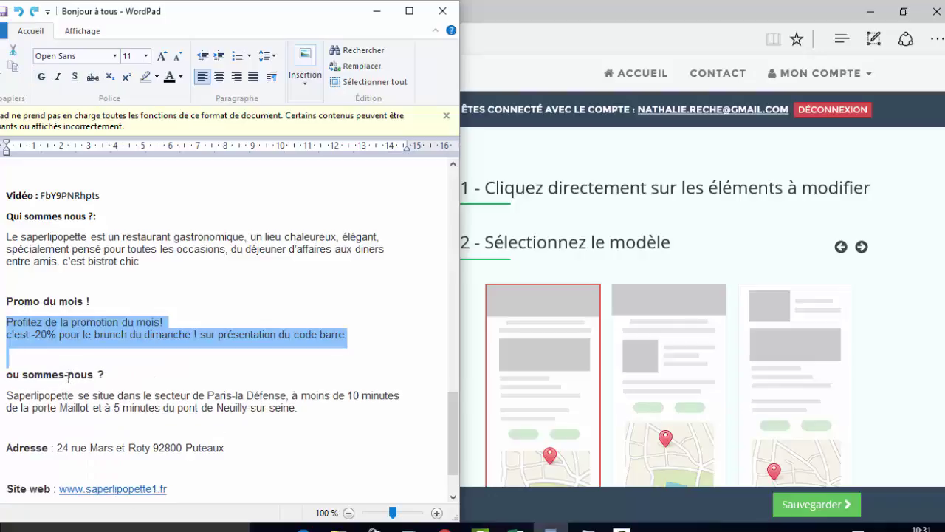
left_click(377, 11)
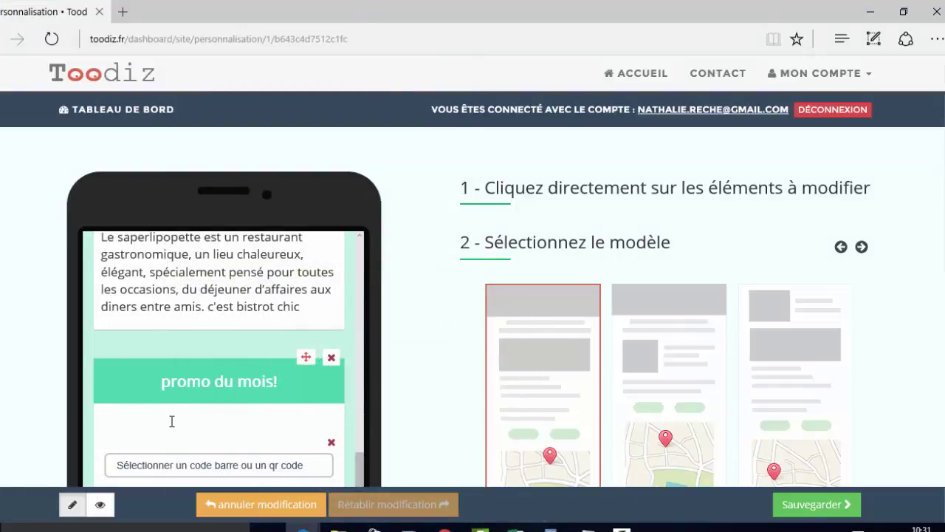
- Paste the promotion text, attach the promobrunch barcode, and dock the browser on the right half
key("ctrl+v")
scroll(252, 359, "down", 1)
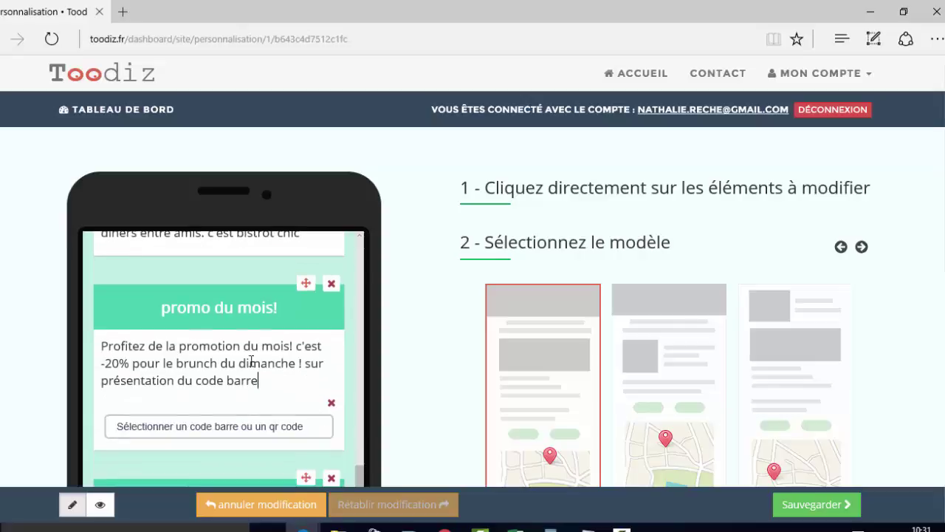
left_click(251, 433)
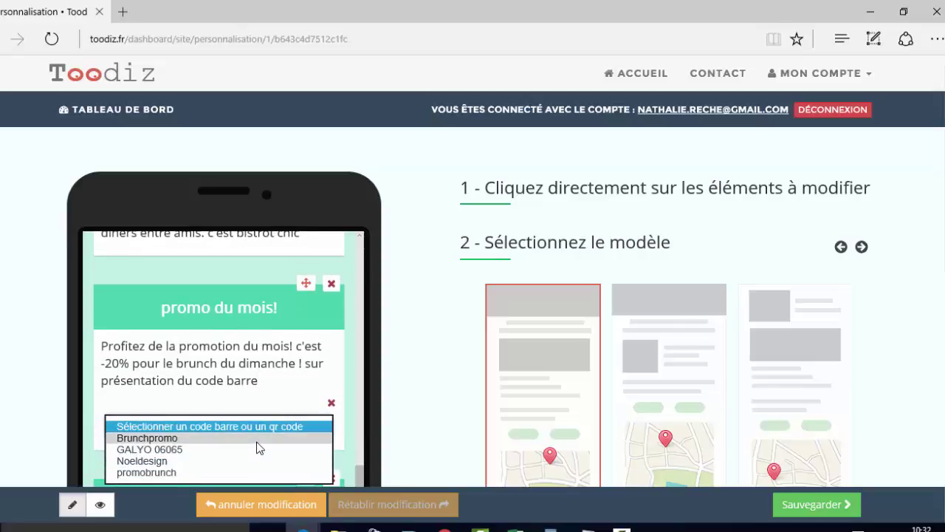
left_click(257, 439)
left_click(288, 432)
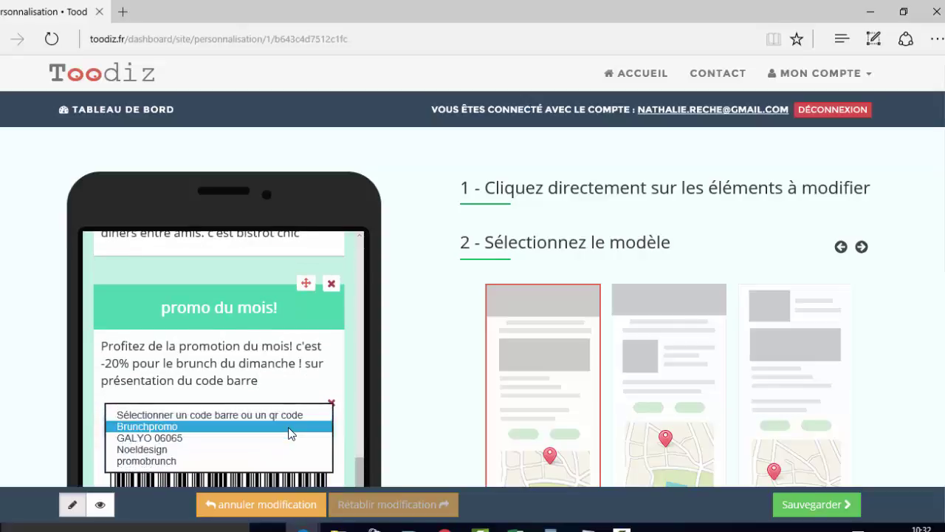
left_click(260, 459)
scroll(356, 408, "down", 3)
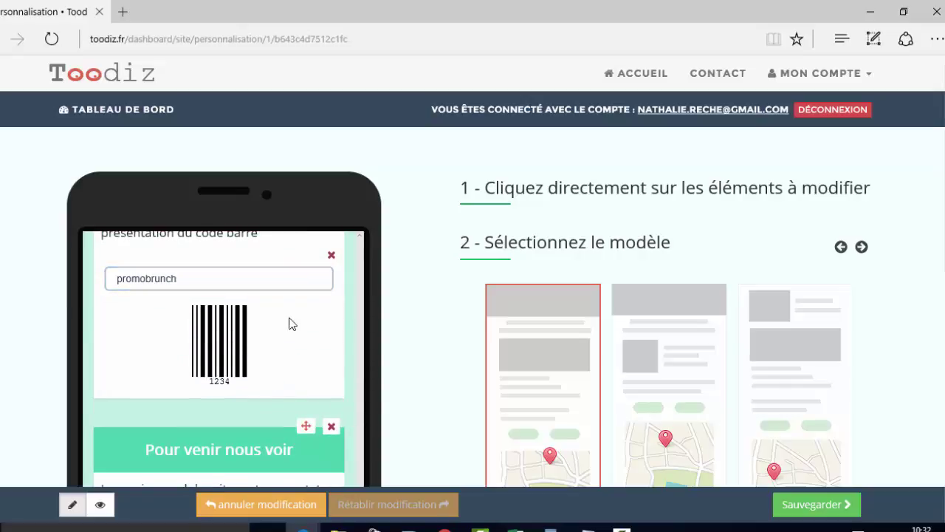
left_click(903, 12)
left_click_drag(584, 12, 944, 15)
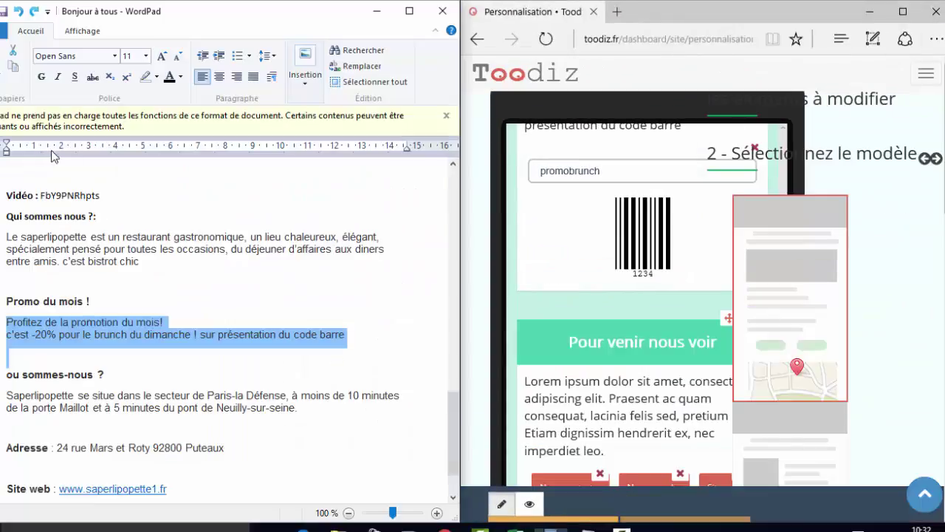
- Replace the Pour venir nous voir placeholder with the La Défense location paragraph from WordPad
left_click(66, 177)
scroll(664, 295, "down", 1)
left_click(695, 273)
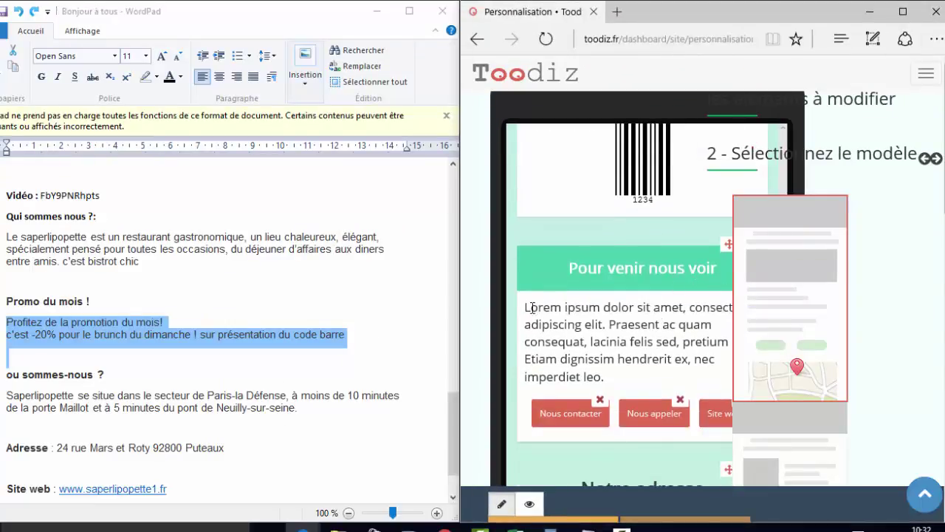
left_click_drag(525, 306, 653, 377)
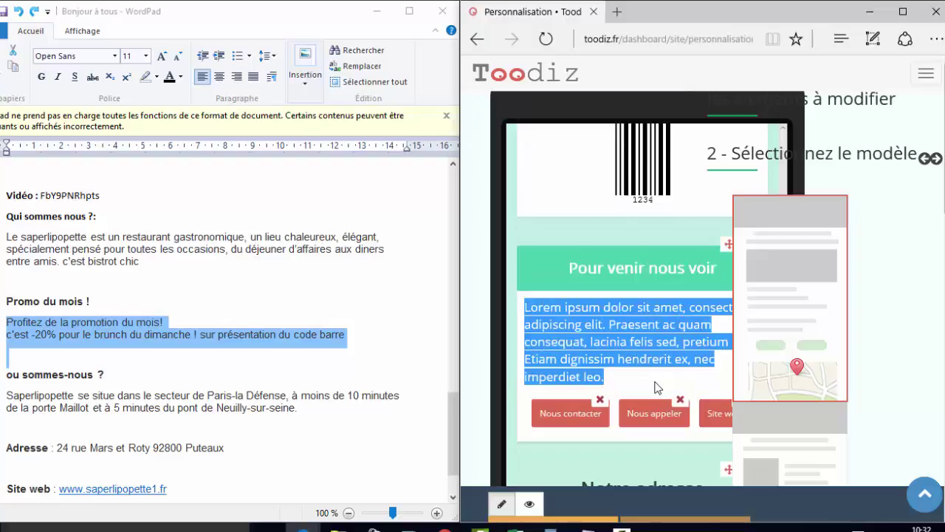
key("BackSpace")
scroll(236, 281, "down", 2)
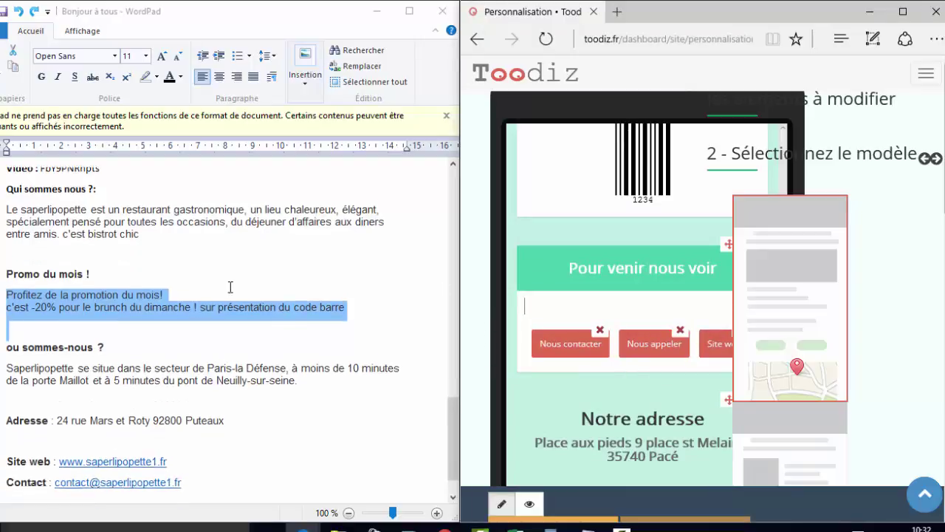
left_click(223, 263)
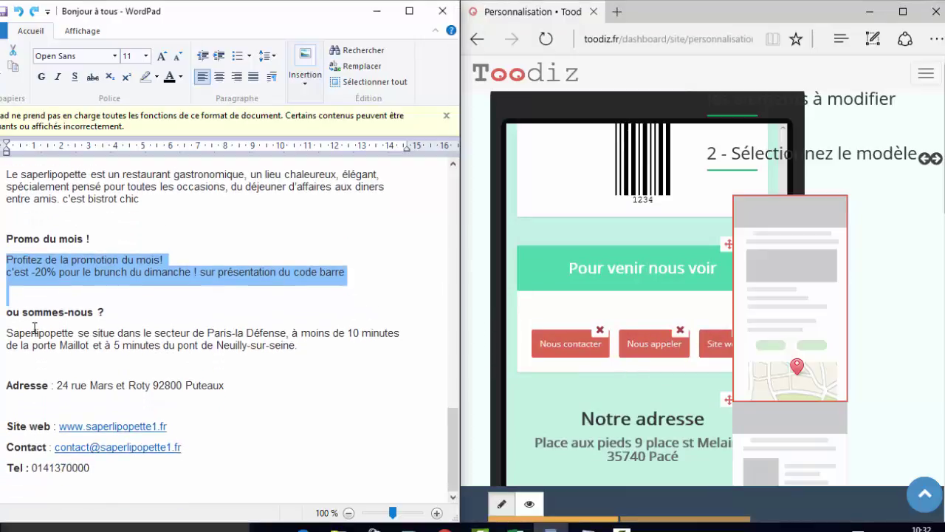
left_click_drag(7, 332, 286, 336)
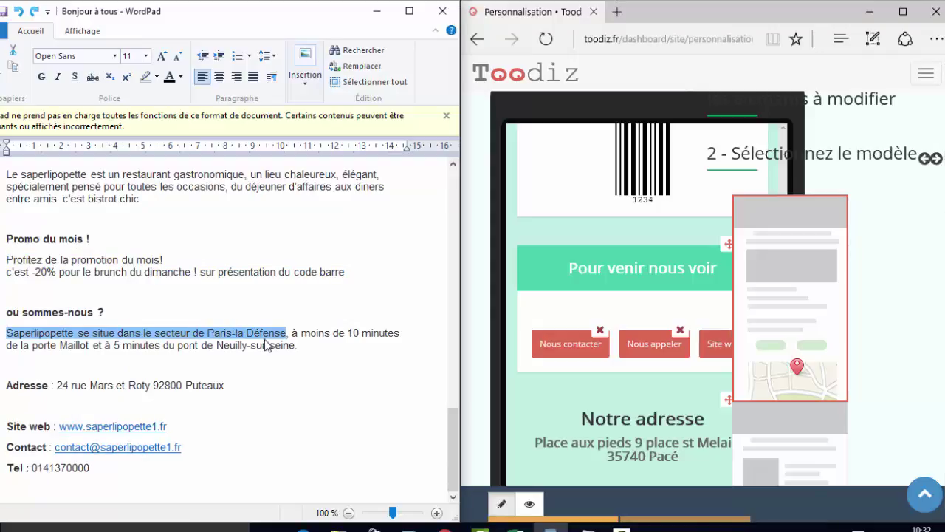
left_click(313, 367)
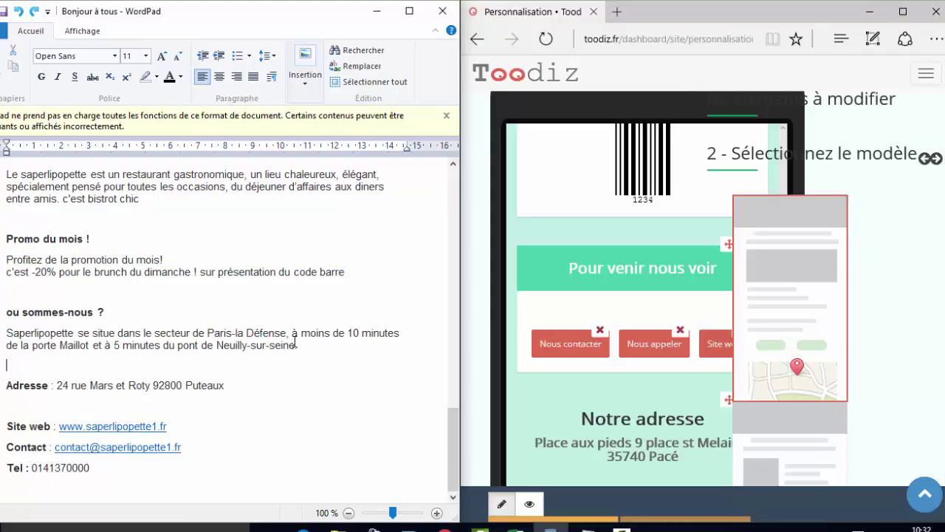
left_click_drag(295, 345, 2, 333)
key("ctrl+c")
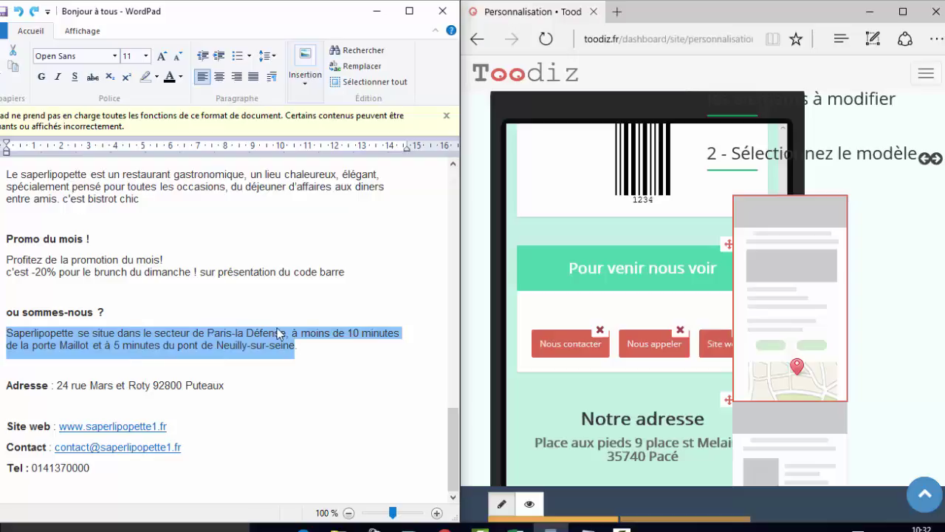
left_click(525, 314)
key("ctrl+v")
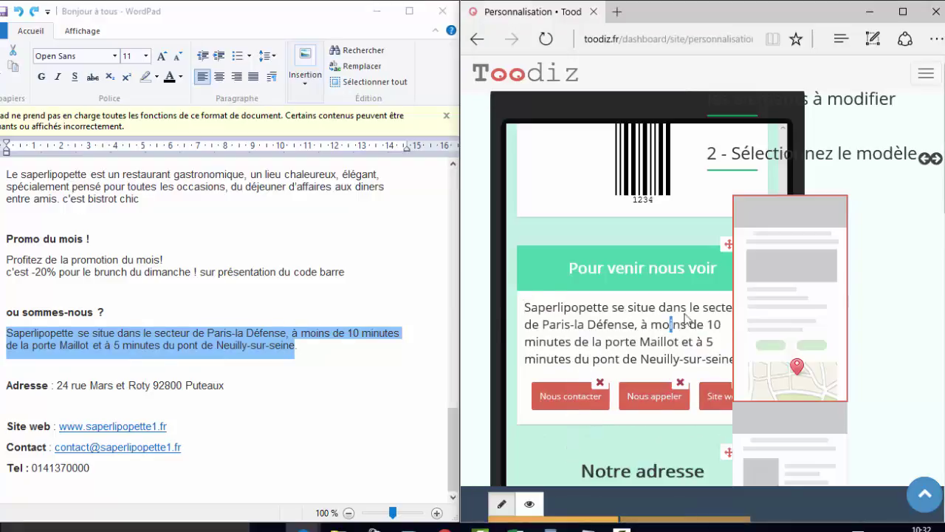
- Enter the restaurant's contact e-mail address for the Nous contacter button
left_click(569, 396)
left_click(606, 189)
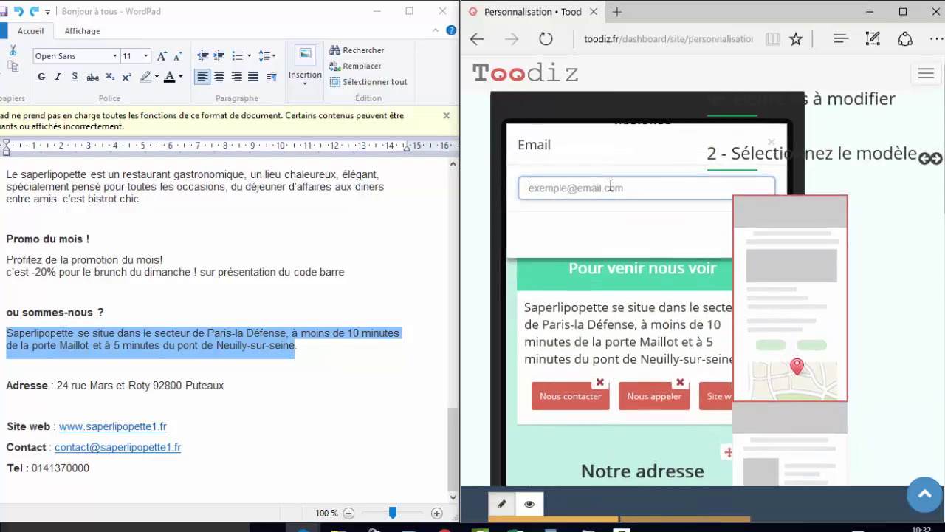
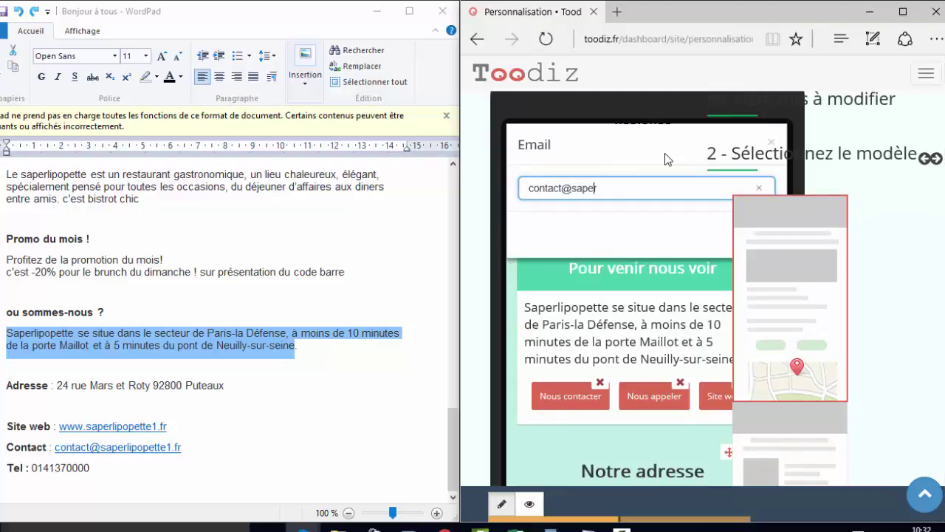
scroll(709, 155, "down", 1)
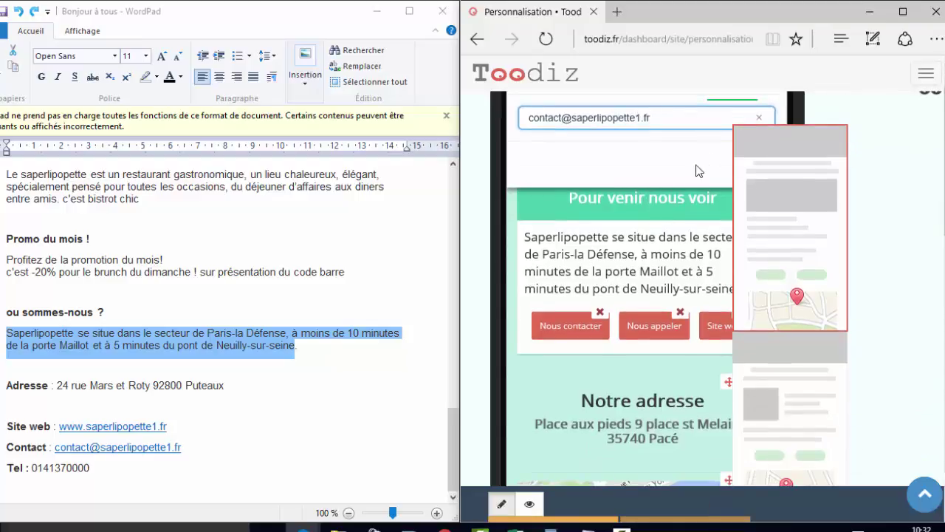
left_click(676, 116)
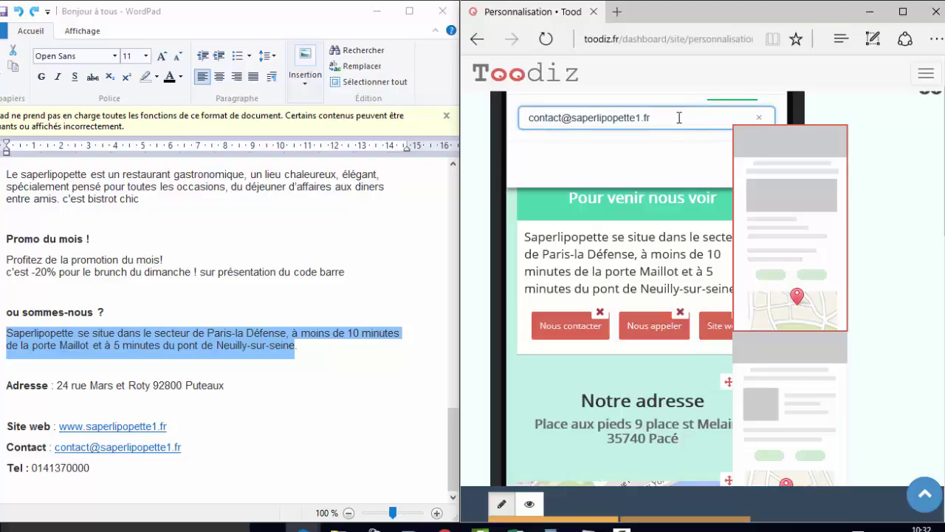
left_click(902, 12)
- Confirm the contact e-mail and set the restaurant's phone number on the Nous appeler button
left_click(336, 271)
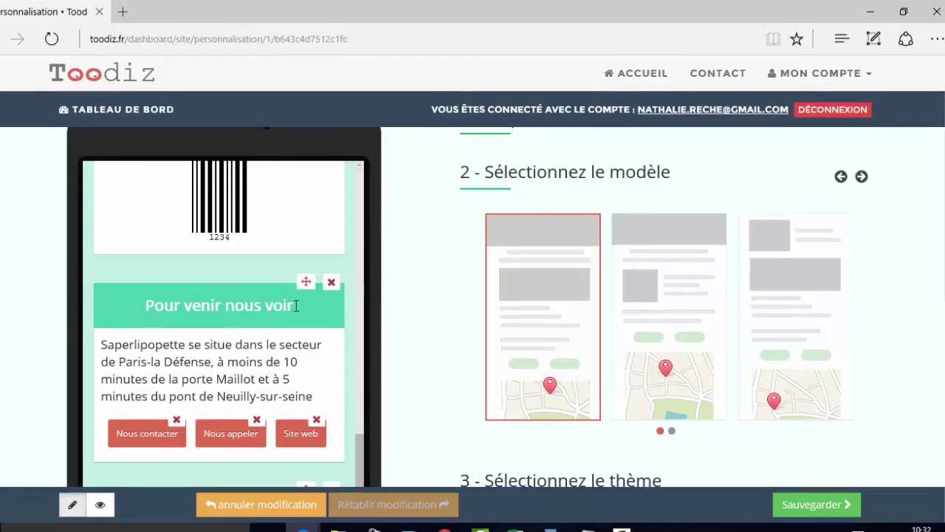
left_click(213, 434)
scroll(221, 178, "up", 1)
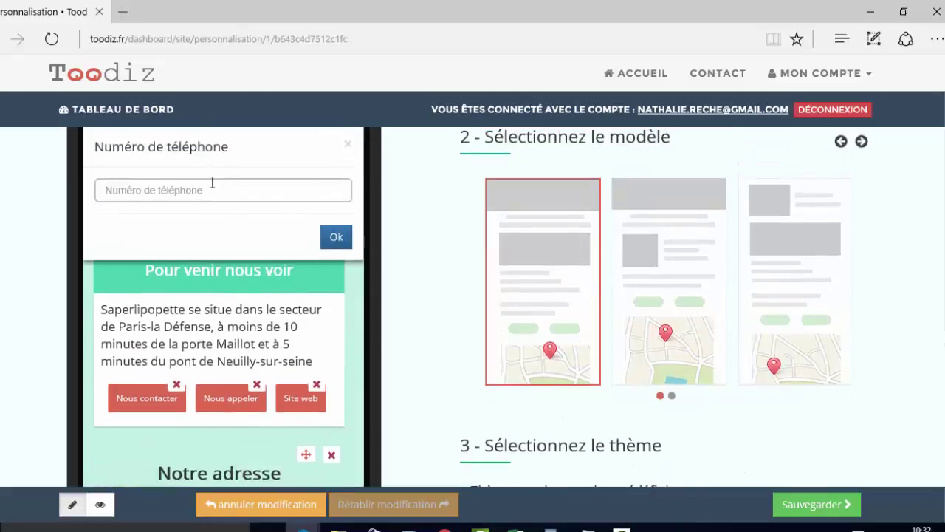
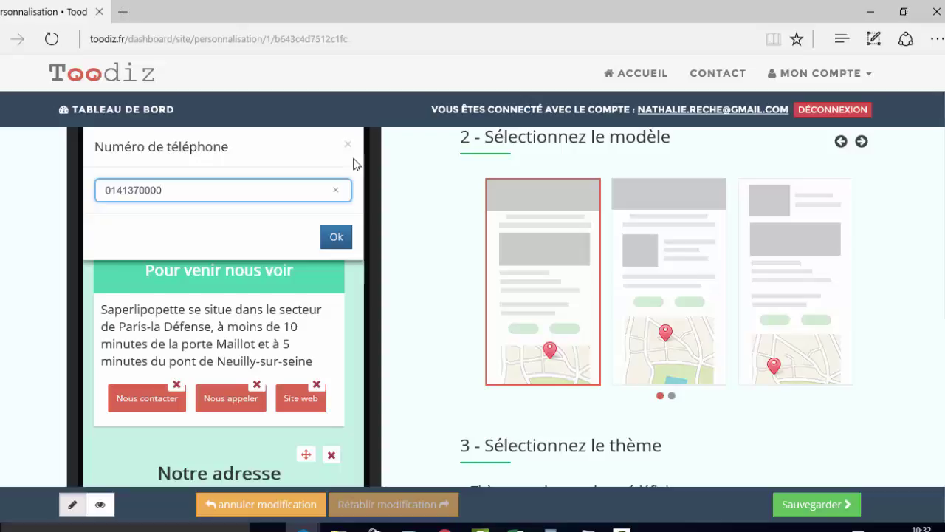
left_click(336, 237)
left_click(302, 411)
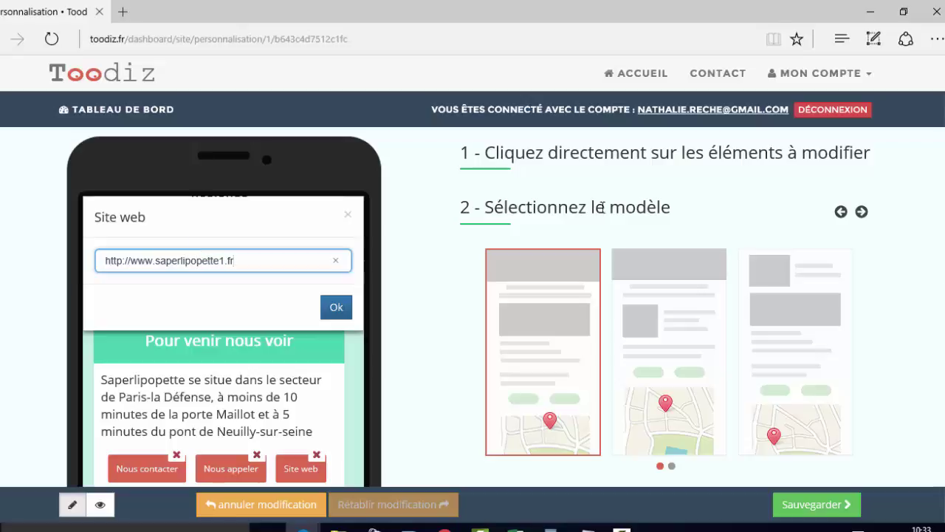
left_click(336, 307)
scroll(341, 333, "down", 2)
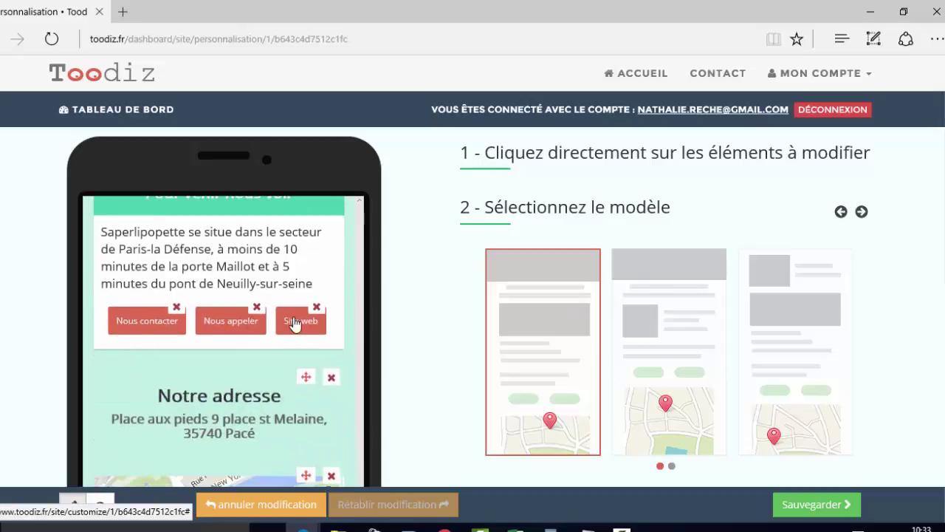
scroll(353, 328, "down", 2)
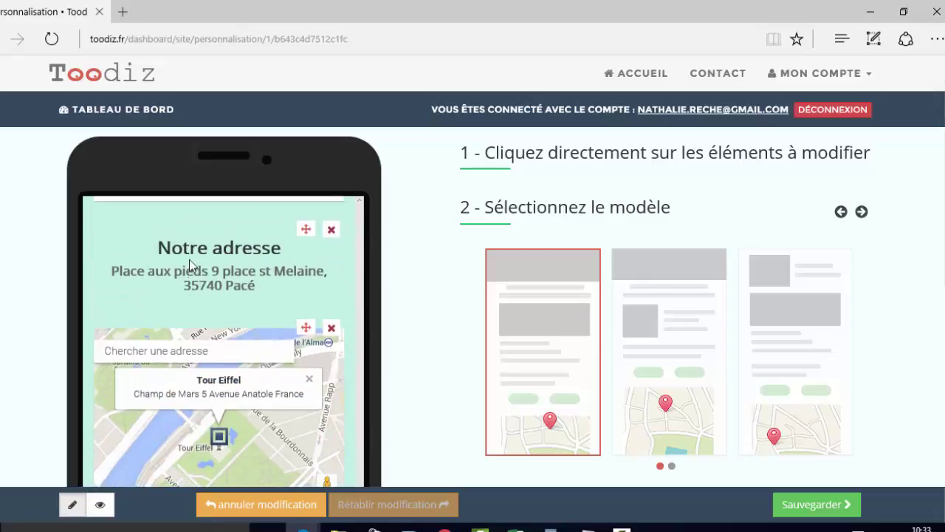
- Replace the old Pacé address under Notre adresse with the restaurant's new Puteaux street address
left_click(279, 285, "shift")
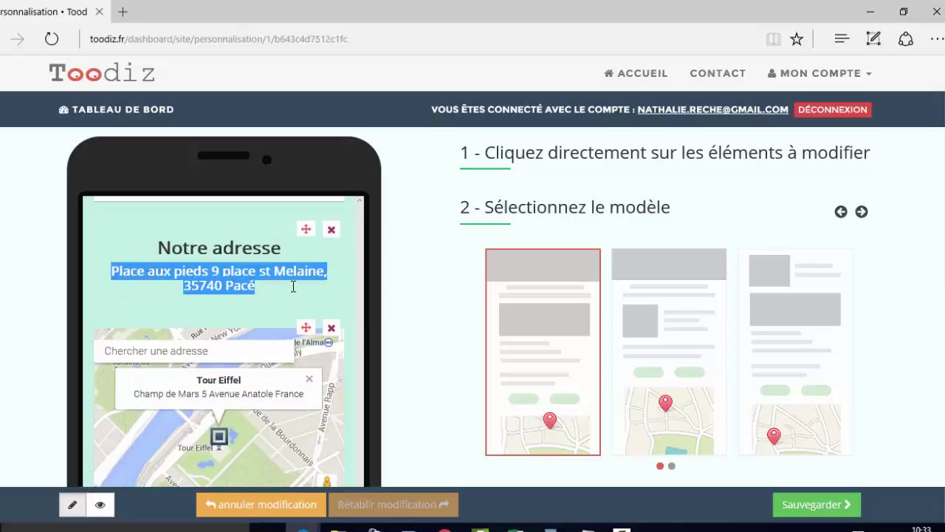
key("BackSpace")
type("24 ")
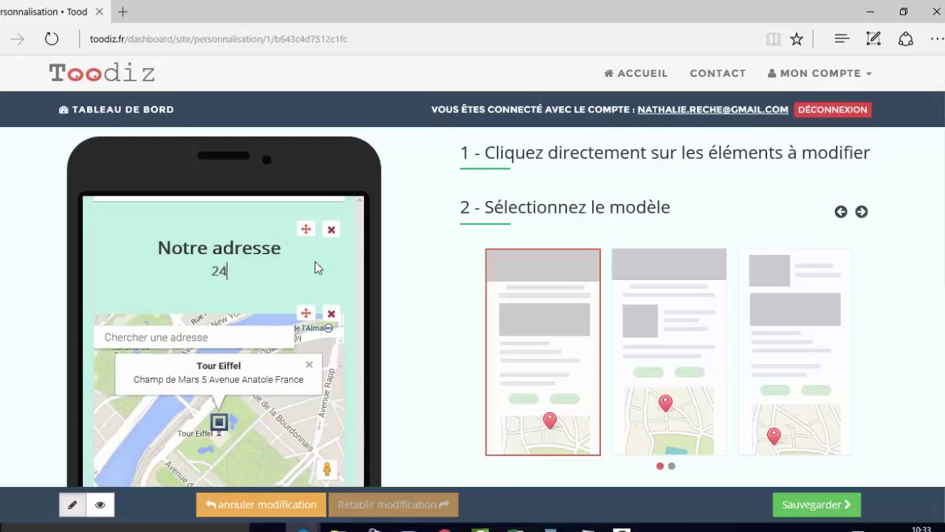
type("rue Mars et Roty")
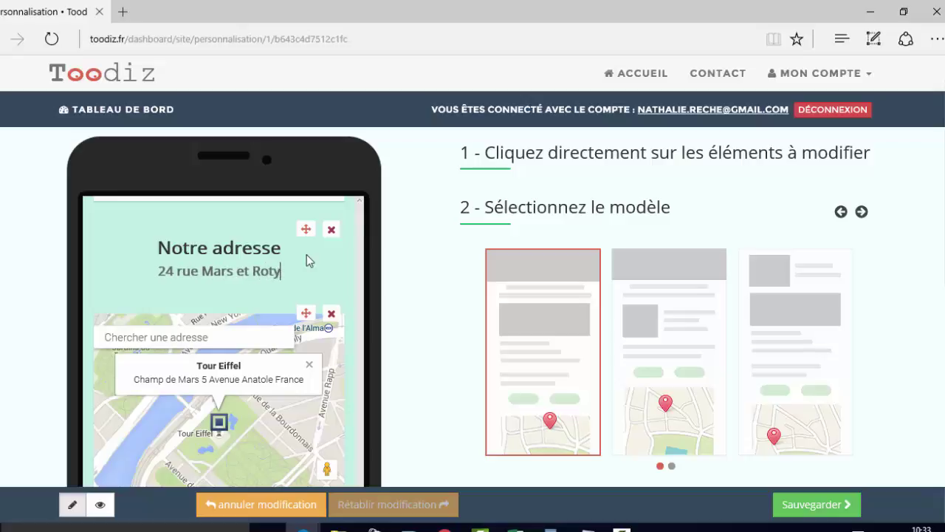
type(" 92800 ")
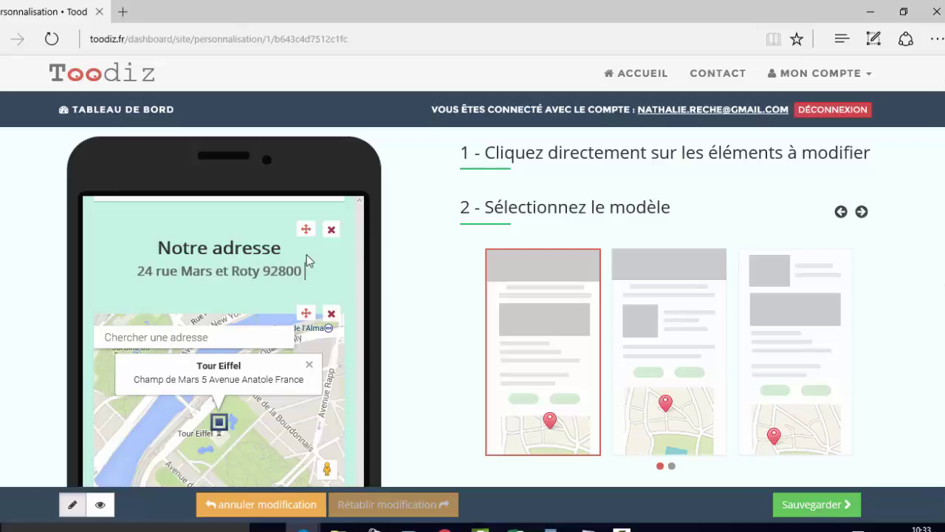
type("Puteaux")
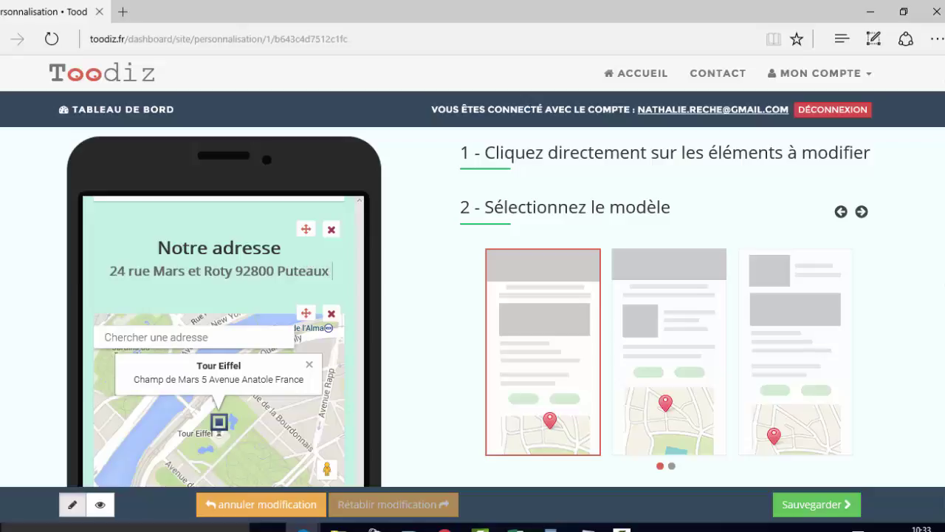
- Search the map for the new address and pin it to the matching suggestion
left_click_drag(115, 275, 302, 277)
key("ctrl+c")
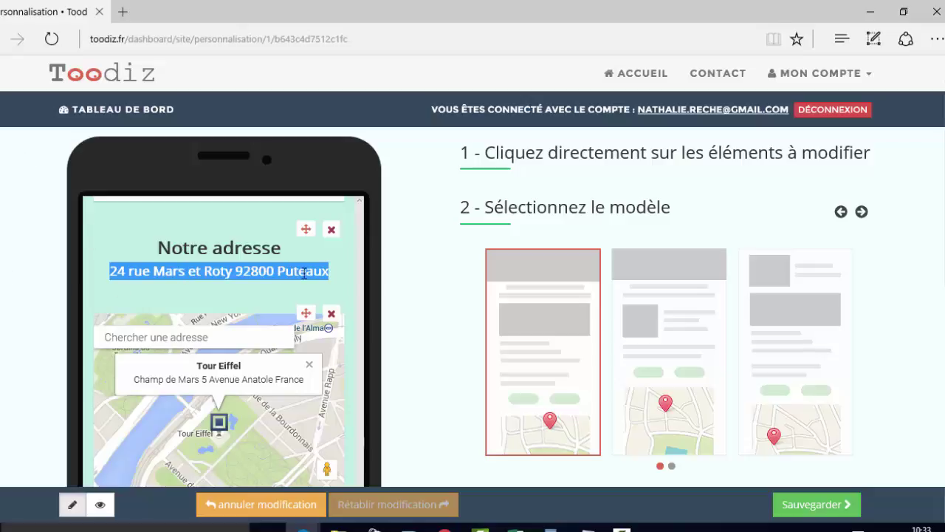
left_click(193, 338)
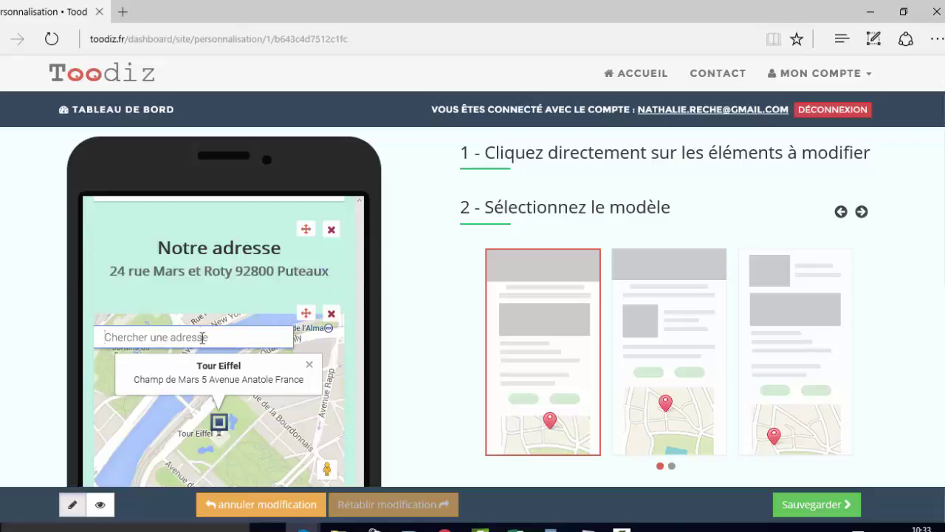
key("ctrl+v")
left_click(170, 361)
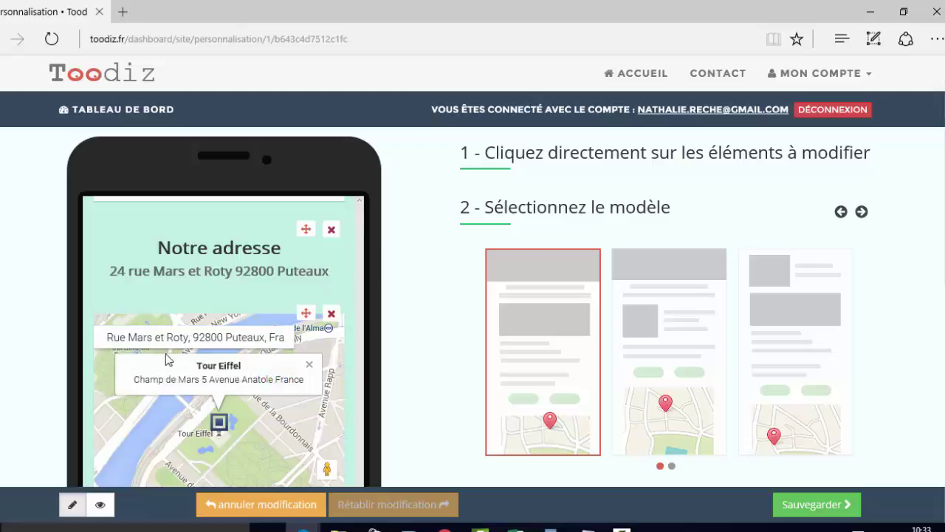
scroll(251, 392, "down", 1)
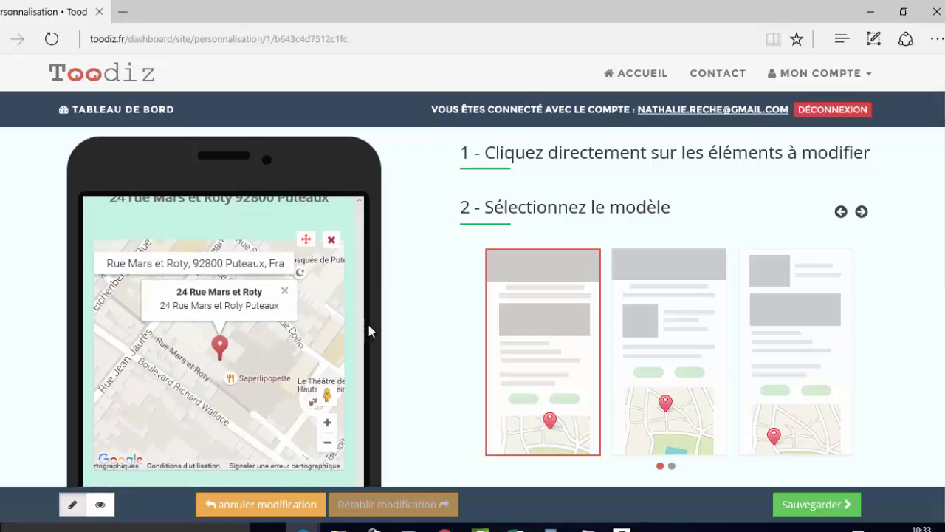
- Rename the Contact heading to 'réservation'
scroll(343, 323, "down", 1)
scroll(309, 336, "down", 2)
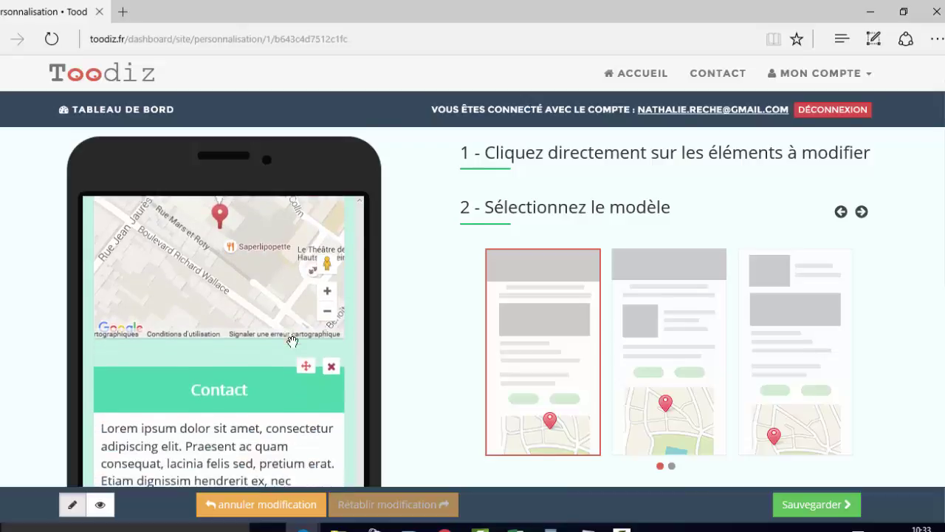
scroll(309, 337, "down", 1)
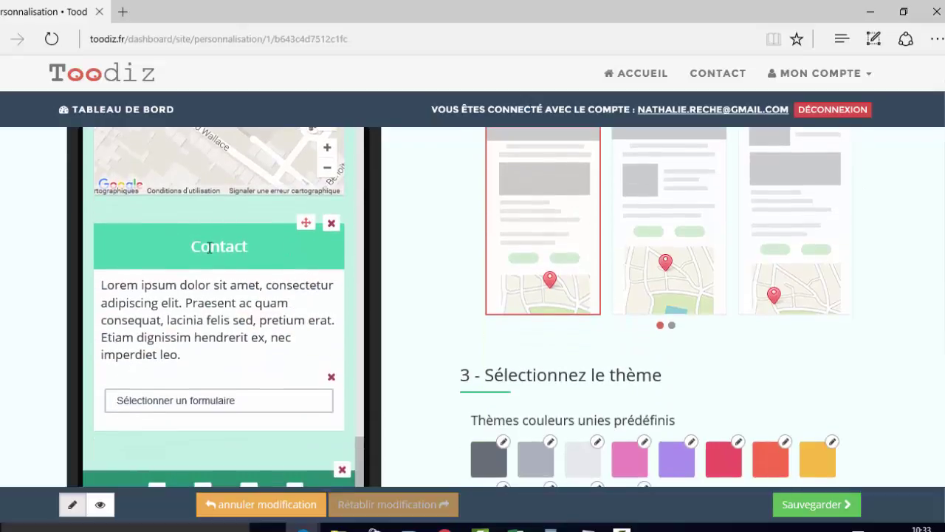
left_click_drag(263, 252, 159, 251)
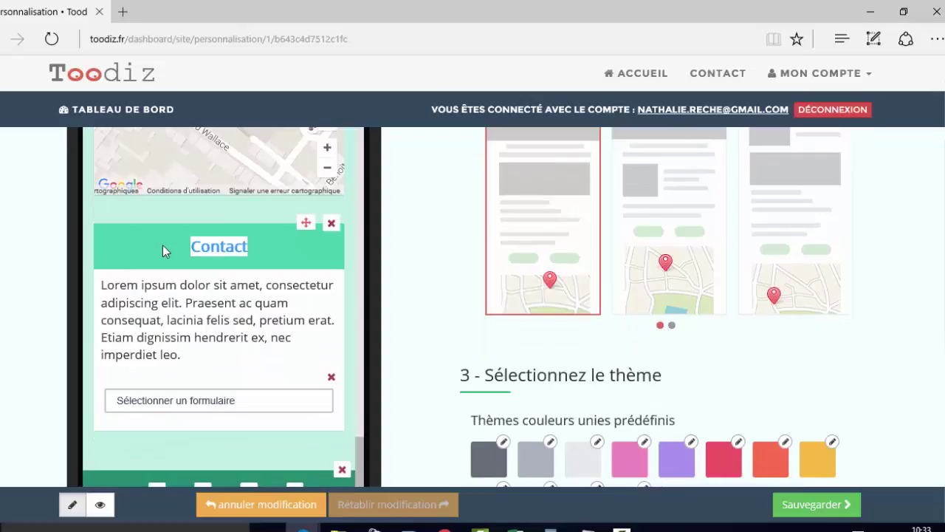
type("réser")
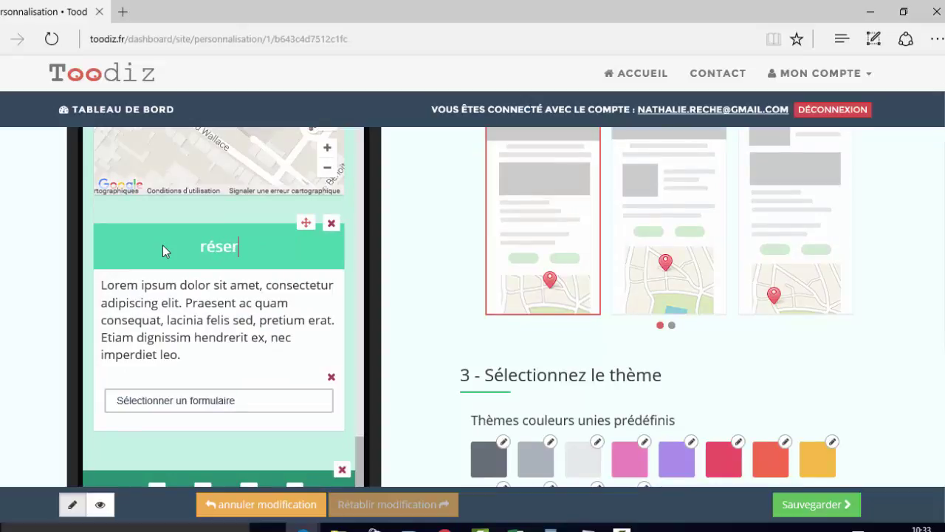
type("vation")
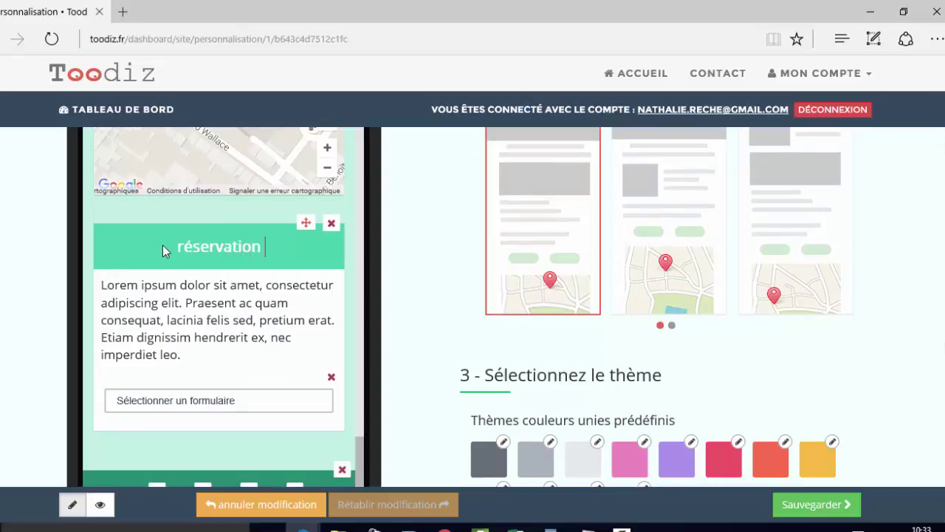
- Attach the réservation form with its date, heure, mail and mobile fields to the block
left_click(218, 402)
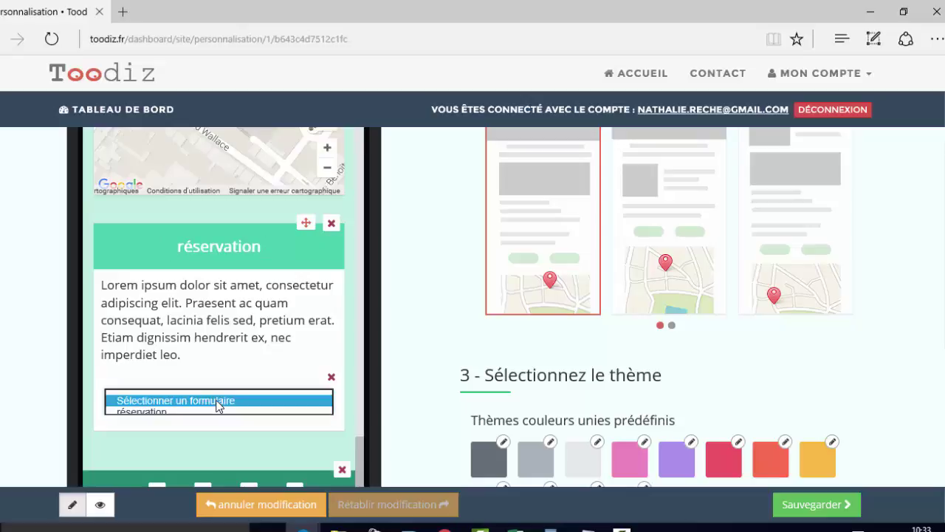
left_click(213, 410)
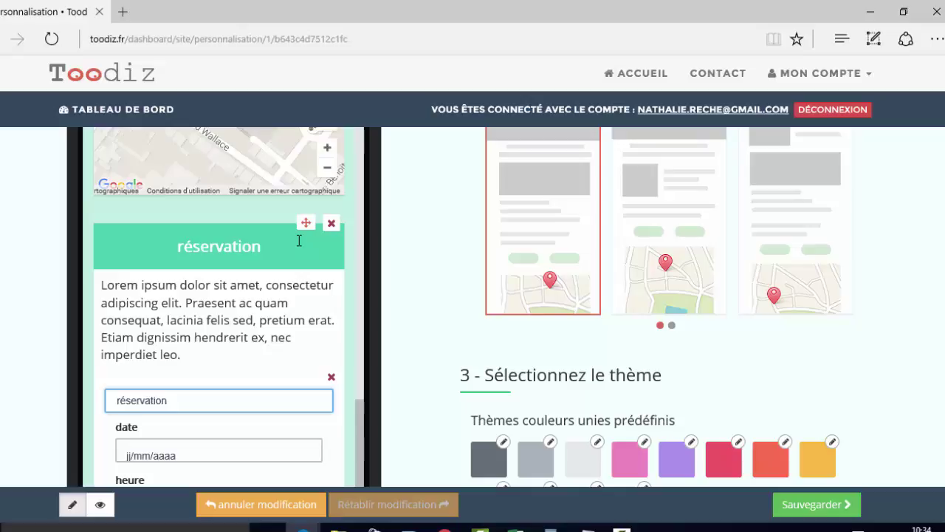
scroll(212, 307, "down", 4)
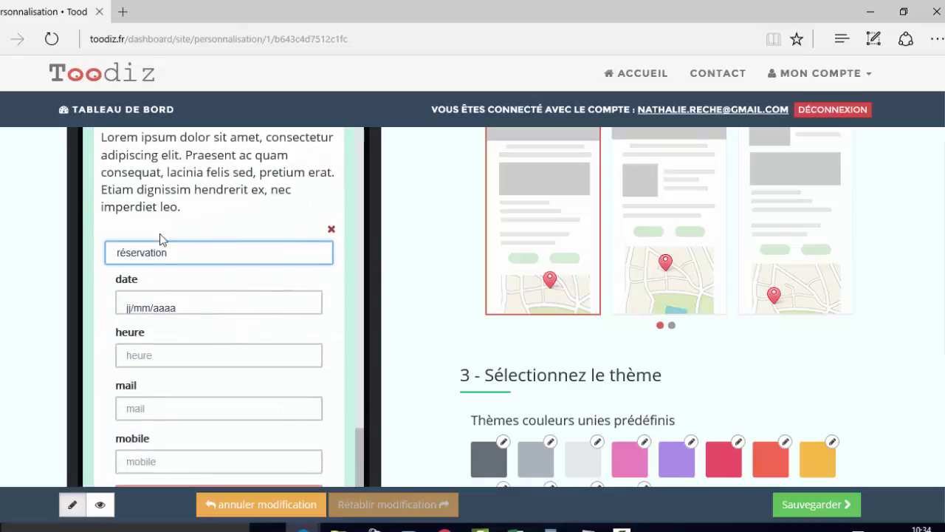
scroll(197, 278, "up", 3)
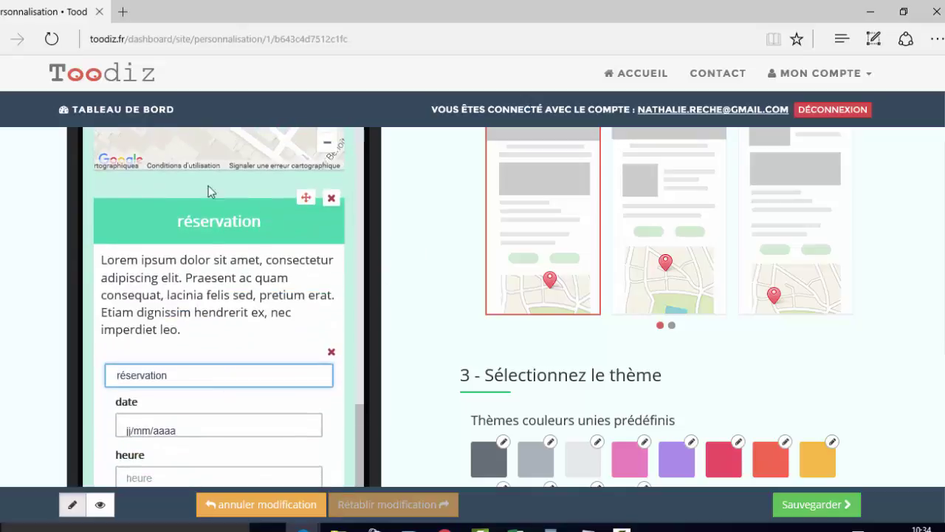
- Save the sapermobile landing page and go back to the dashboard
left_click(821, 505)
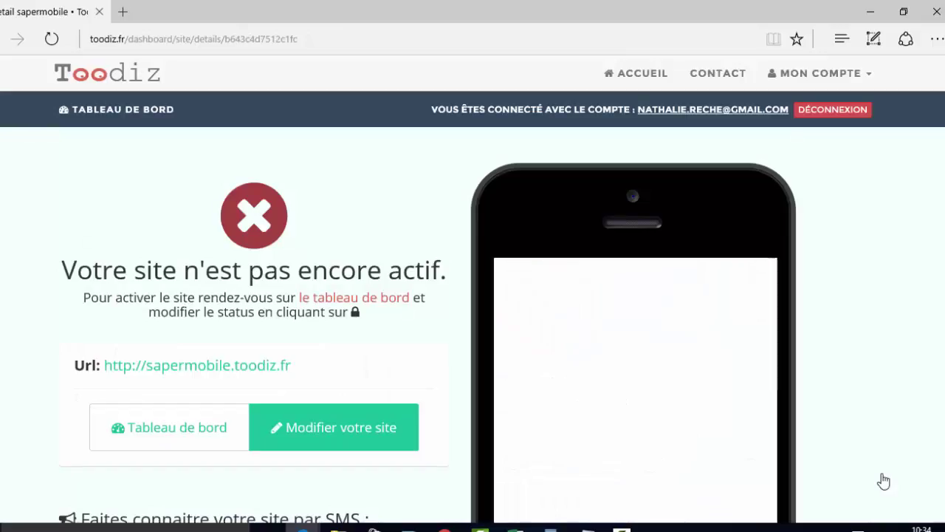
left_click(170, 439)
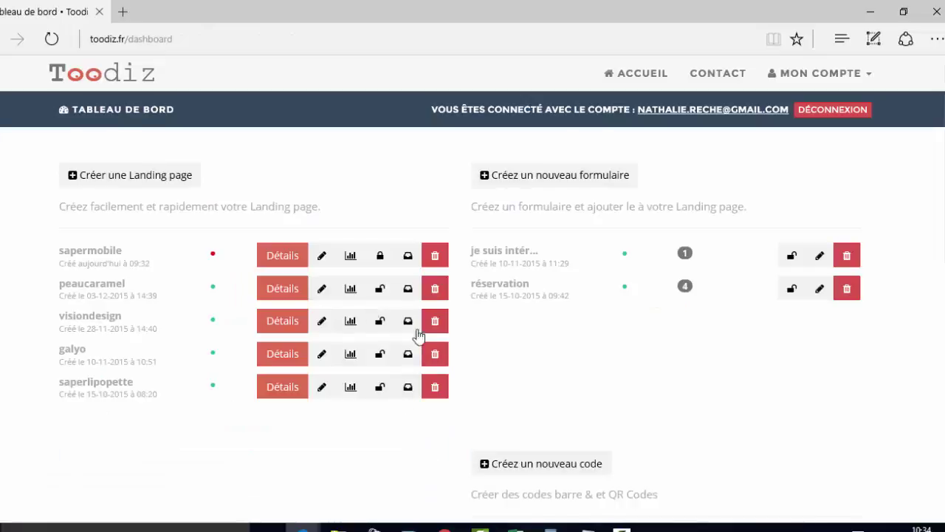
scroll(599, 359, "down", 4)
scroll(599, 358, "down", 4)
- Review the dashboard's five landing pages and two forms, then start a new form
scroll(679, 259, "up", 2)
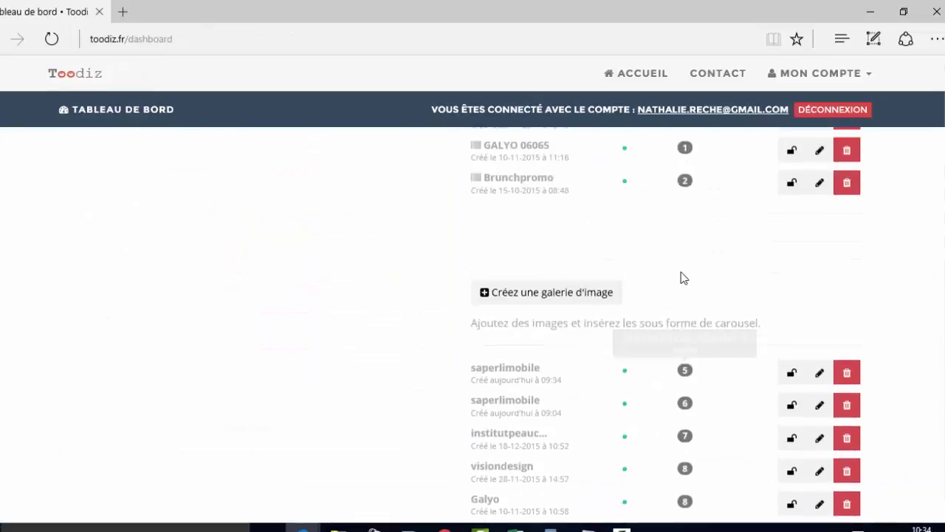
scroll(539, 302, "down", 2)
scroll(517, 325, "up", 5)
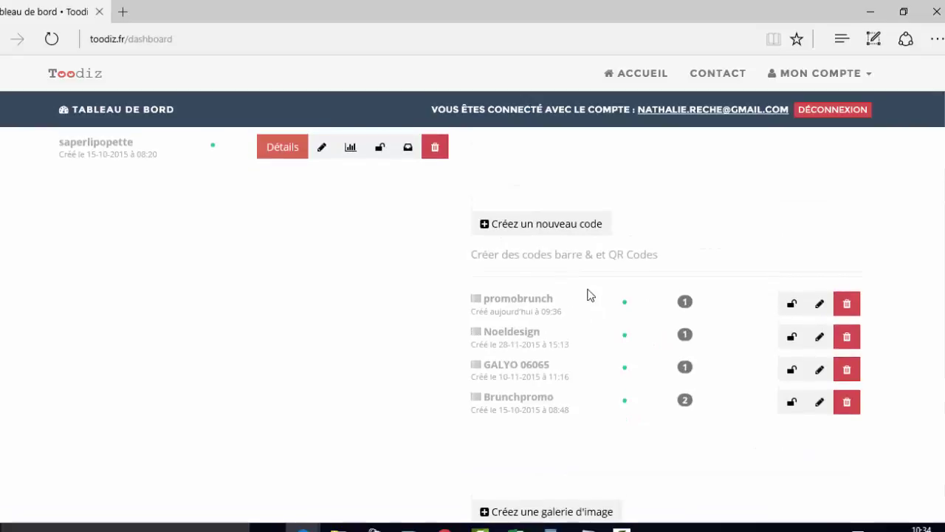
scroll(583, 295, "up", 3)
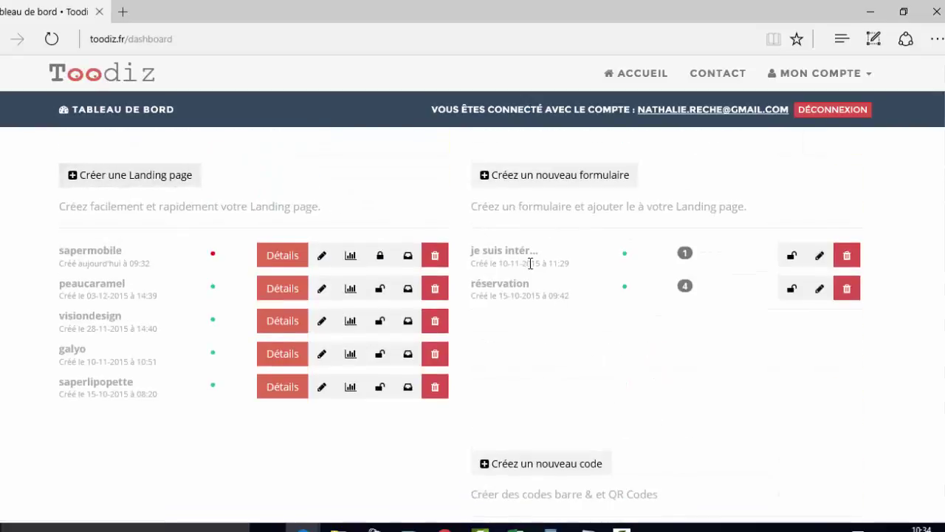
scroll(534, 271, "down", 5)
scroll(522, 426, "up", 5)
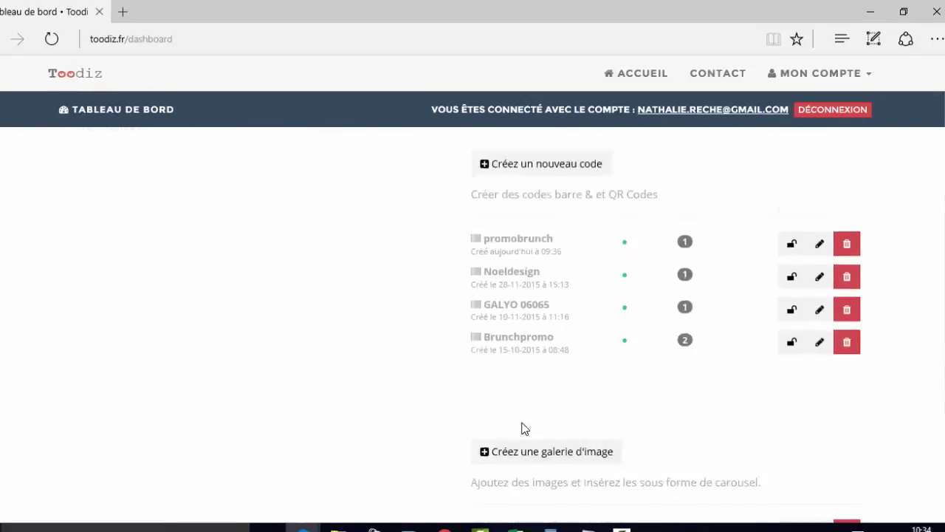
left_click(534, 181)
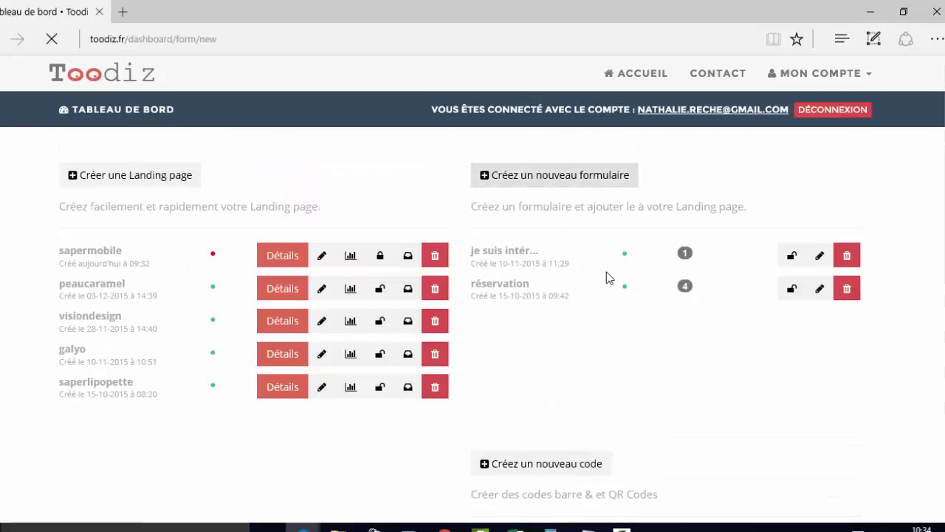
- Name the form saperlimobile and add a Téléphone text field
left_click(274, 268)
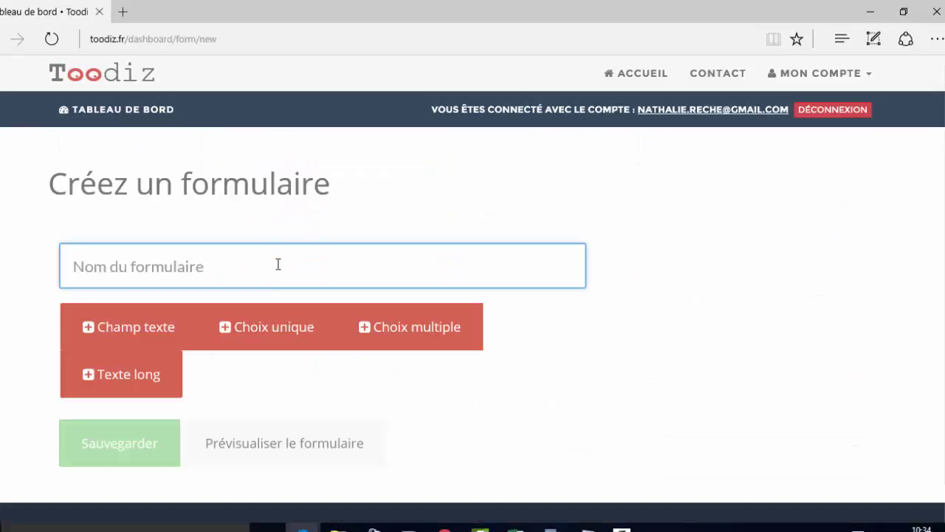
type("saperlimobile")
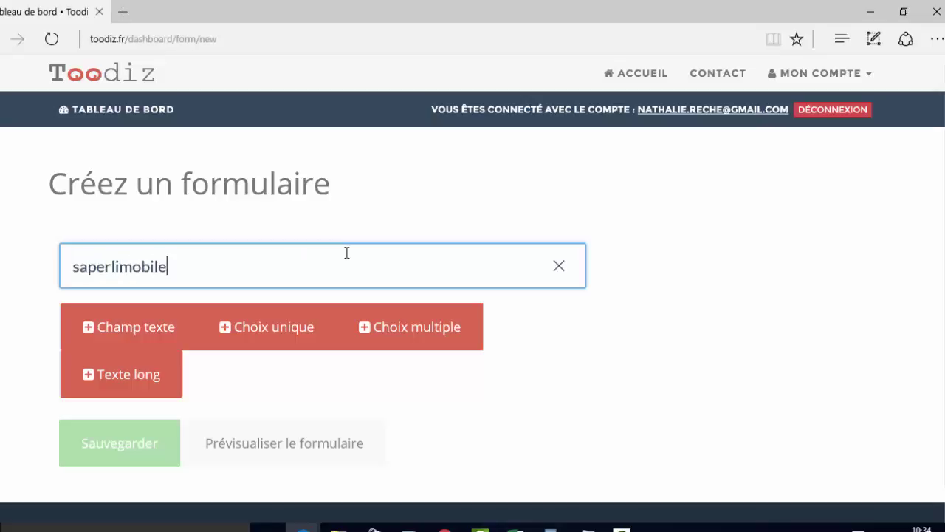
left_click(405, 381)
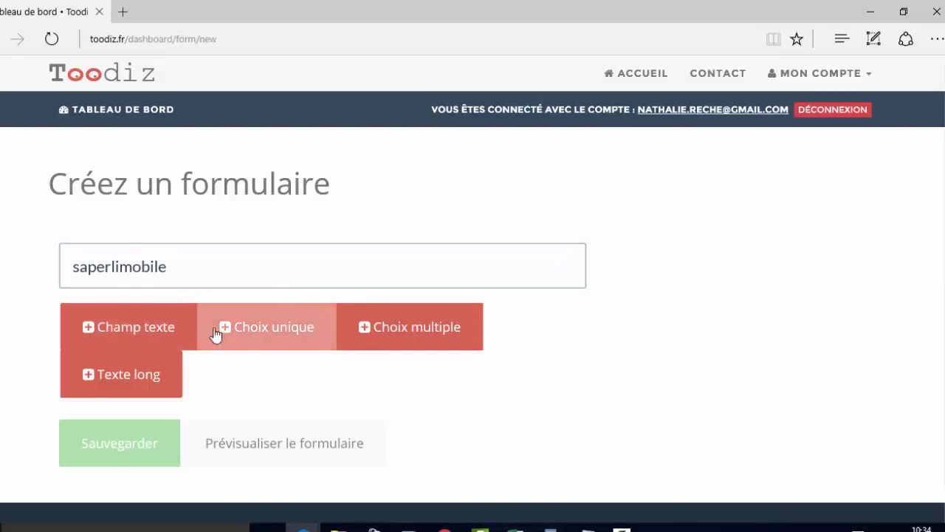
left_click(133, 332)
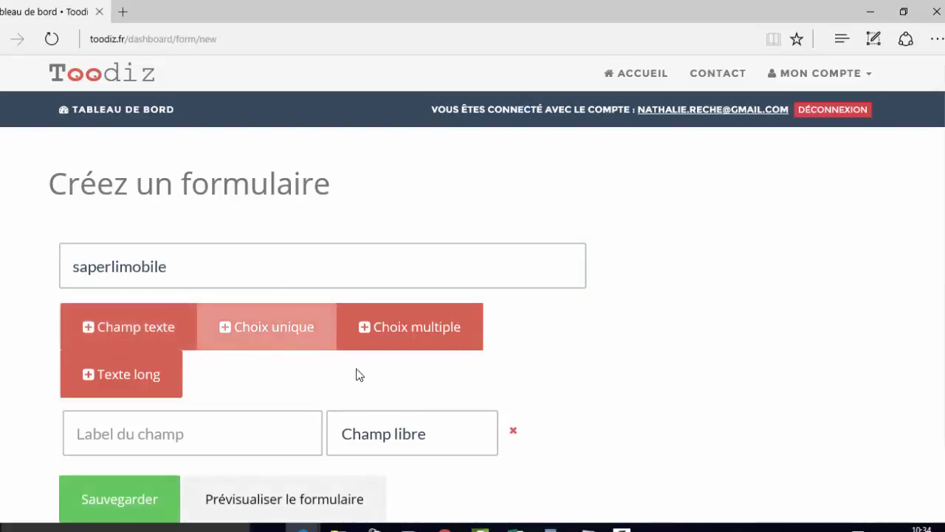
left_click(443, 432)
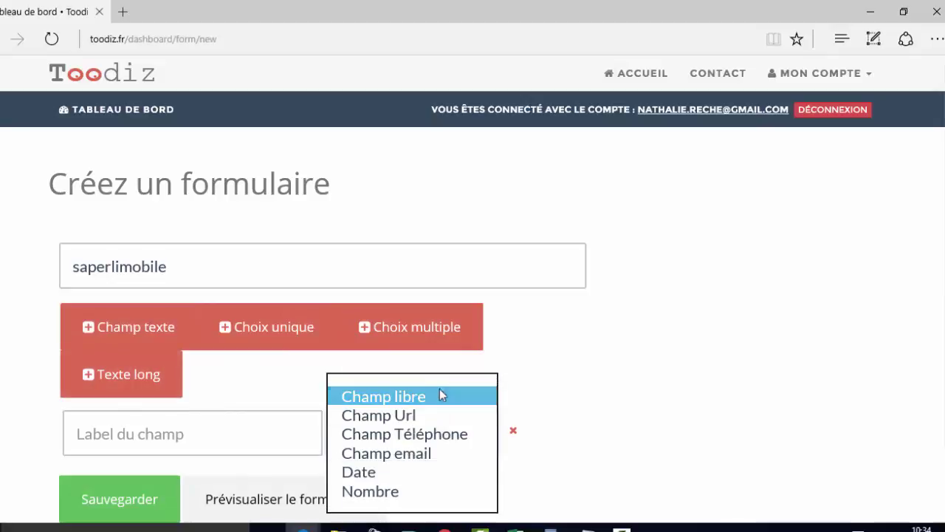
left_click(420, 436)
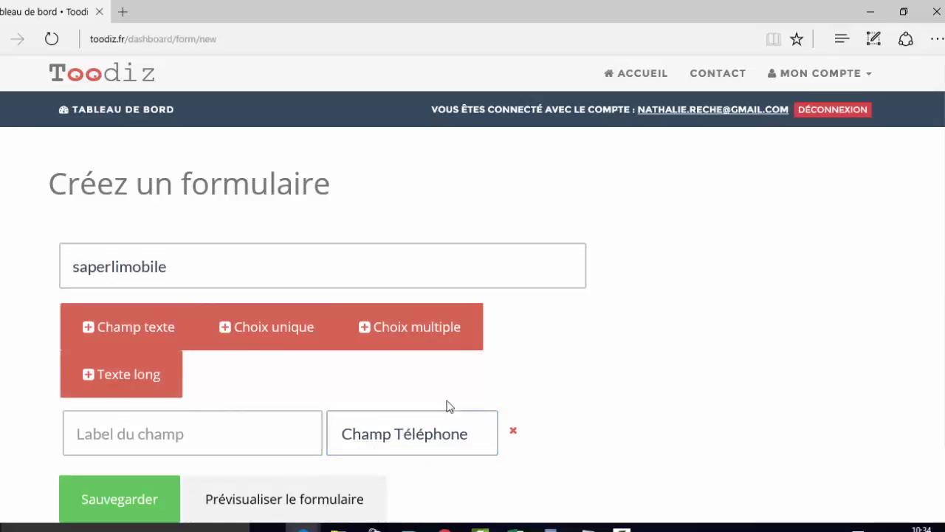
scroll(446, 406, "down", 1)
- Add an email text field and a Choix unique field kept as a dropdown list
left_click(154, 258)
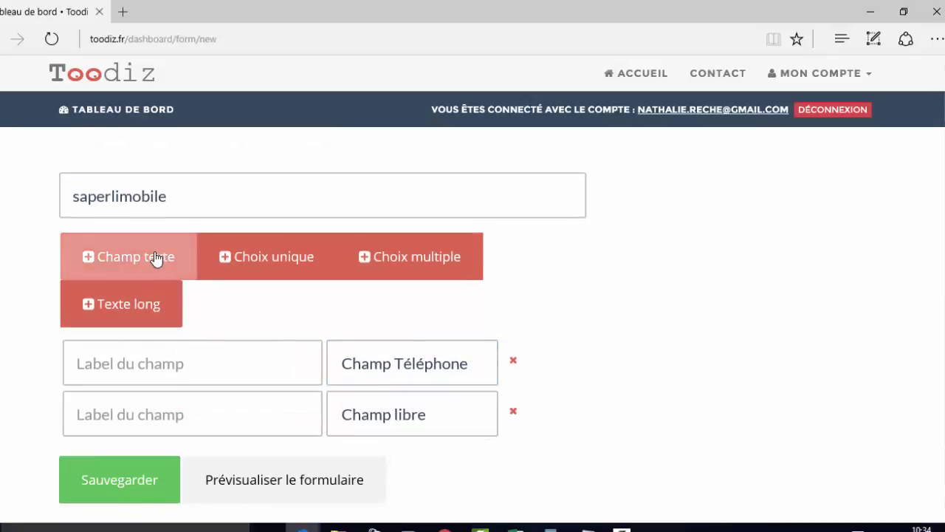
left_click(351, 431)
left_click(426, 443)
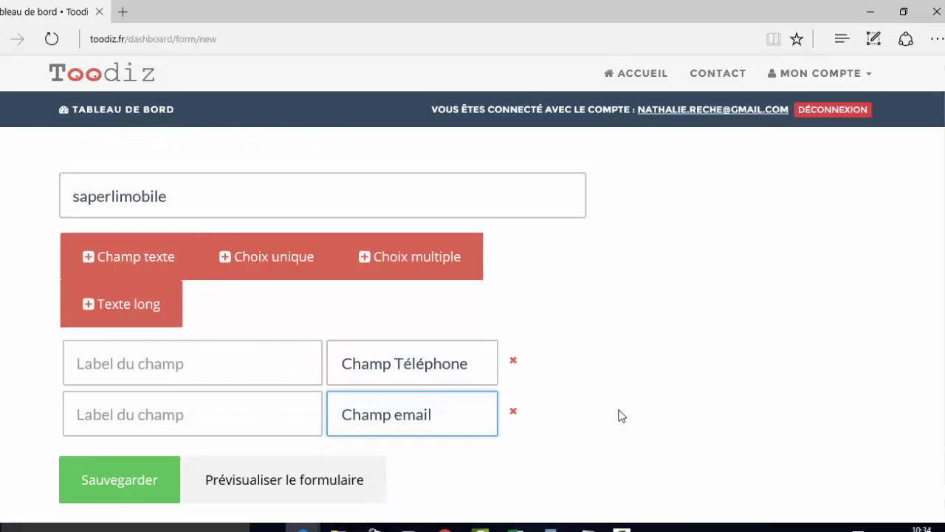
left_click(309, 260)
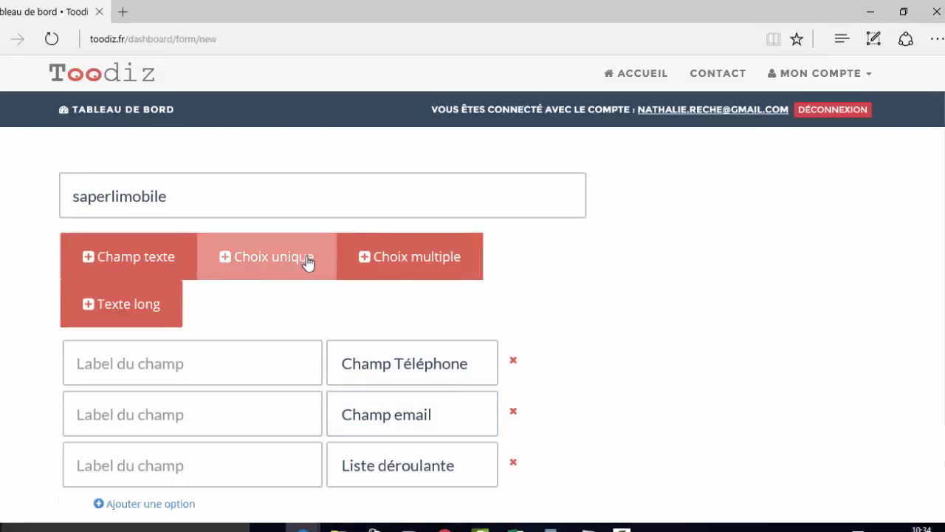
left_click(445, 475)
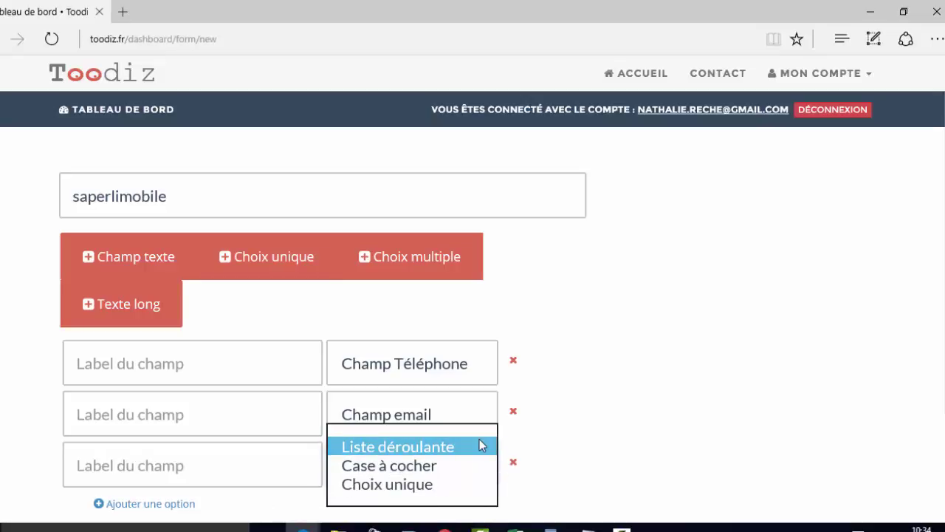
left_click(587, 405)
- Preview the saperlimobile form and try its first two fields
scroll(234, 441, "down", 2)
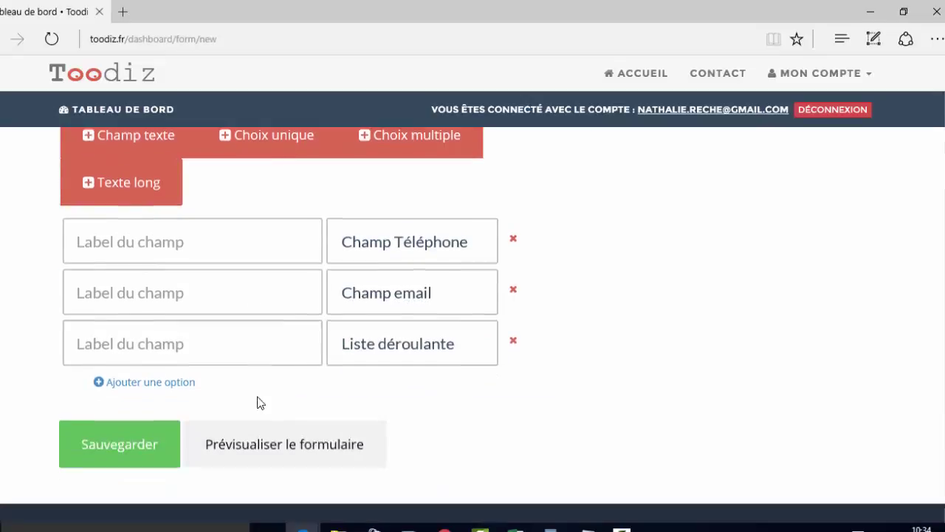
scroll(260, 403, "down", 1)
scroll(325, 325, "up", 1)
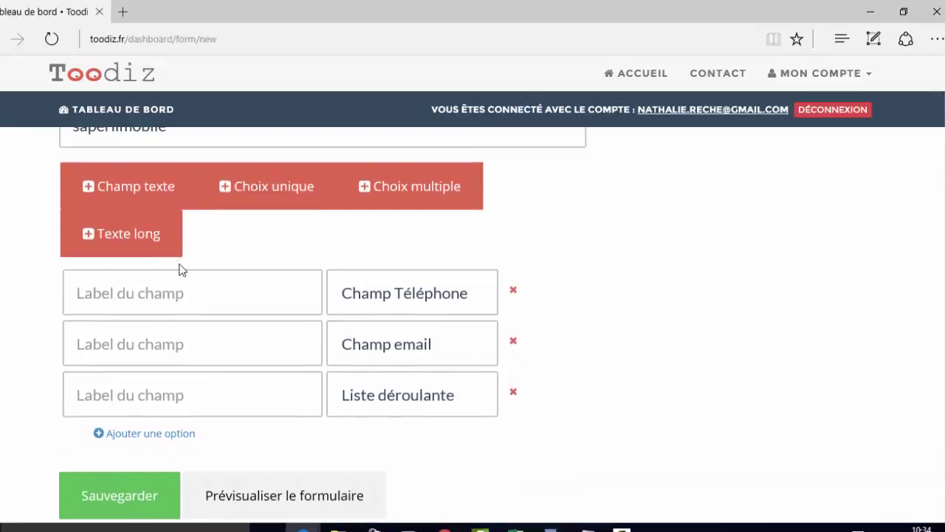
left_click(260, 501)
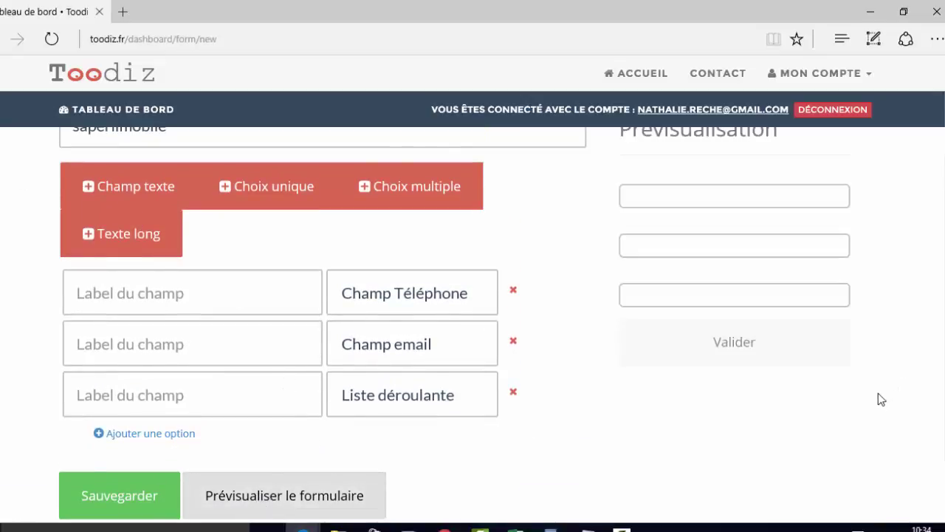
scroll(878, 394, "up", 2)
left_click(734, 336)
left_click(720, 386)
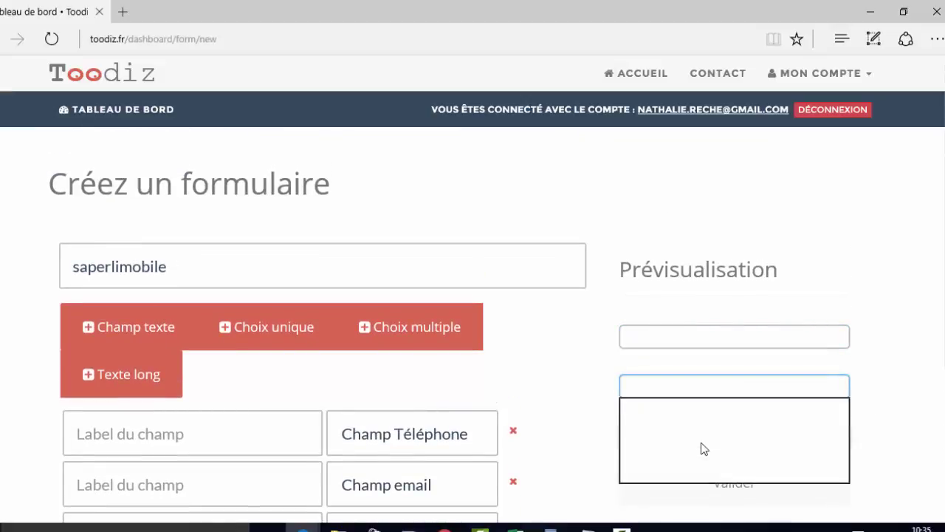
left_click(600, 399)
- Save the saperlimobile form and return to the dashboard
scroll(635, 395, "down", 3)
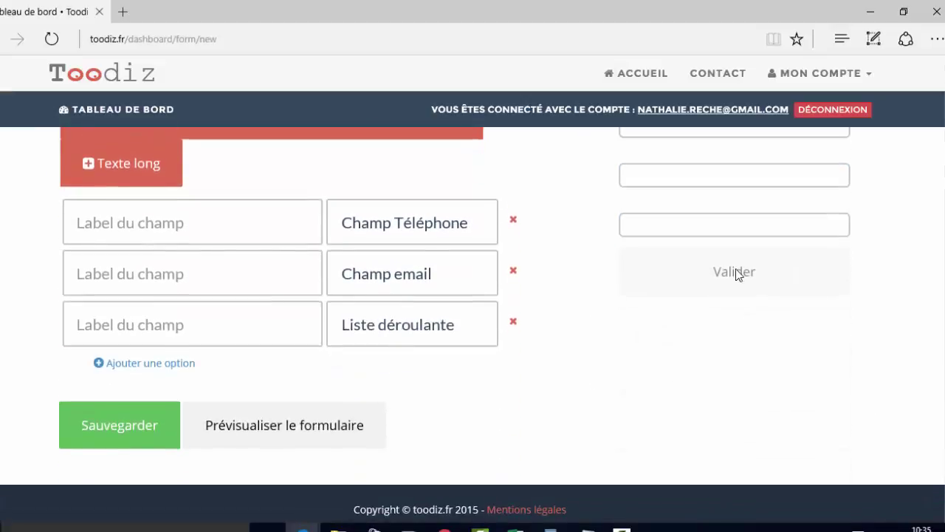
left_click(82, 426)
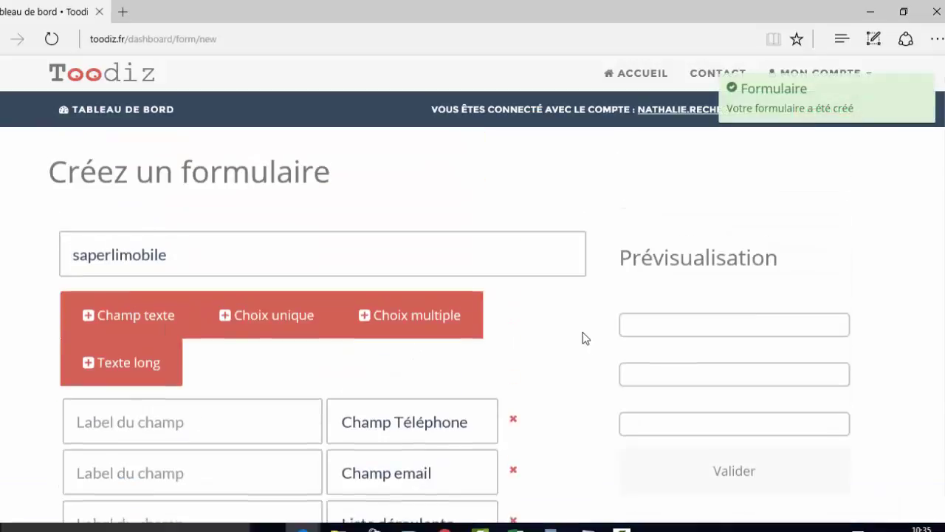
left_click(148, 125)
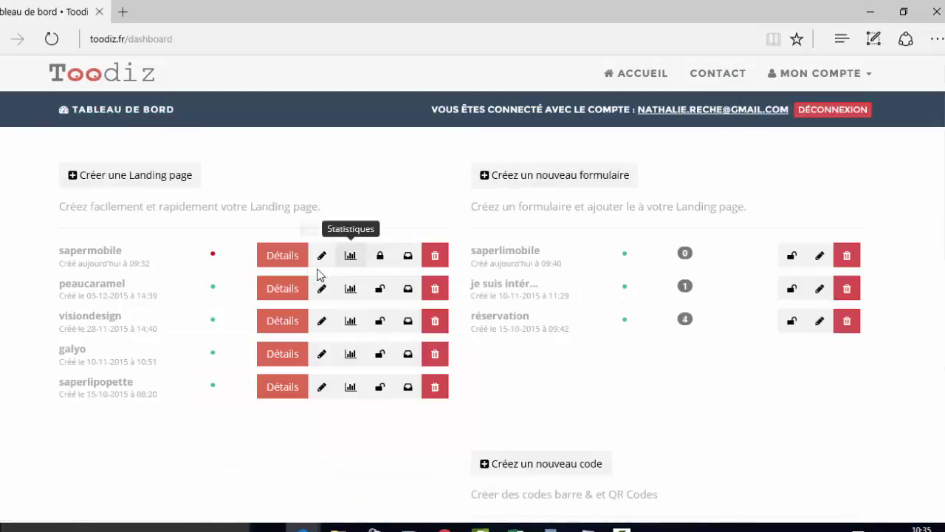
- Open the sapermobile landing page in the editor
left_click(318, 265)
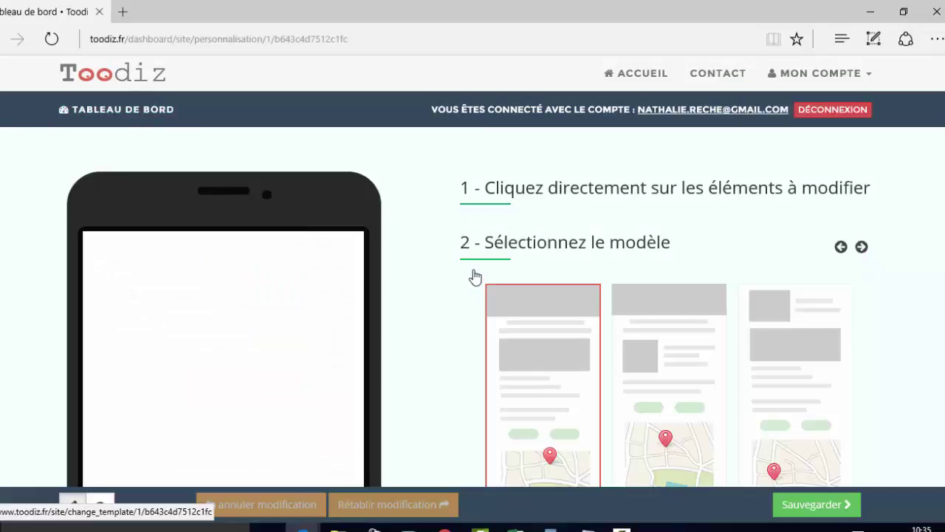
scroll(299, 310, "down", 12)
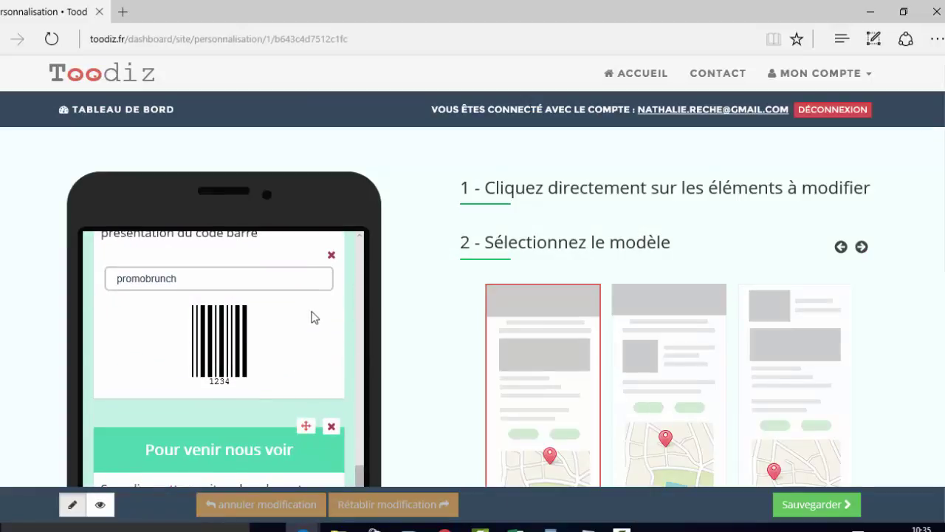
scroll(300, 319, "down", 5)
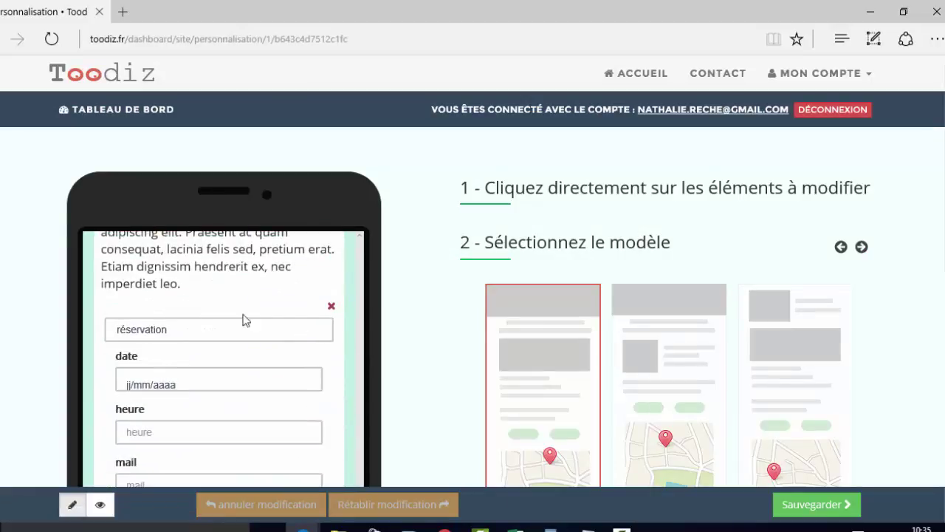
scroll(244, 321, "up", 1)
scroll(473, 307, "down", 3)
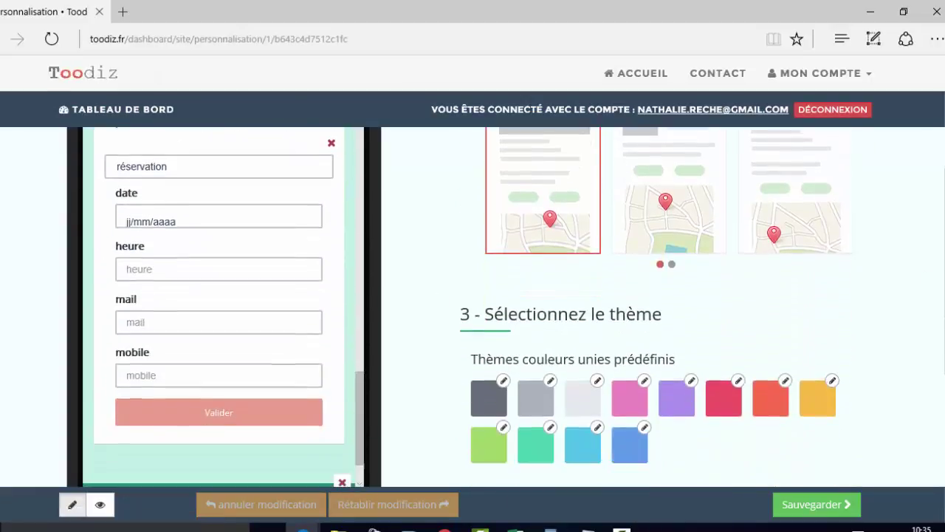
scroll(472, 307, "up", 1)
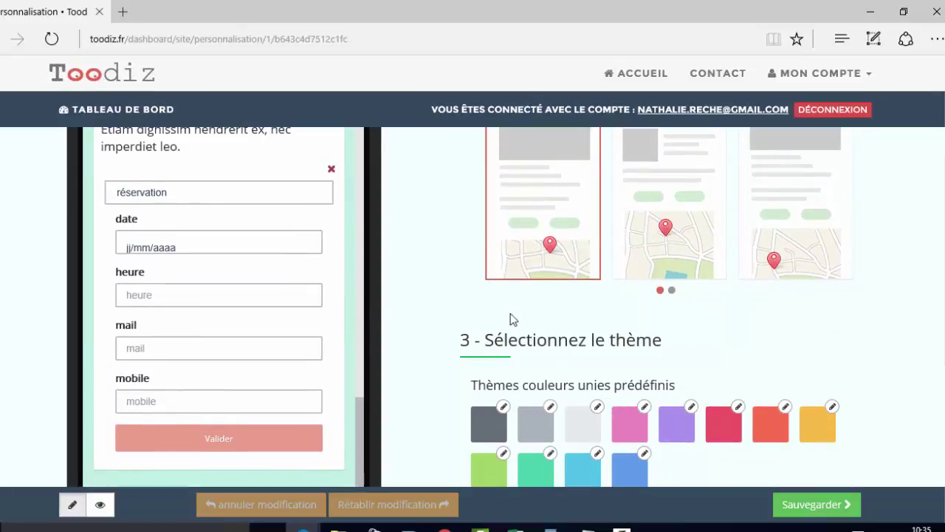
- Apply the yellow predefined colour theme to the page
left_click_drag(537, 338, 675, 350)
left_click(694, 354)
left_click(814, 431)
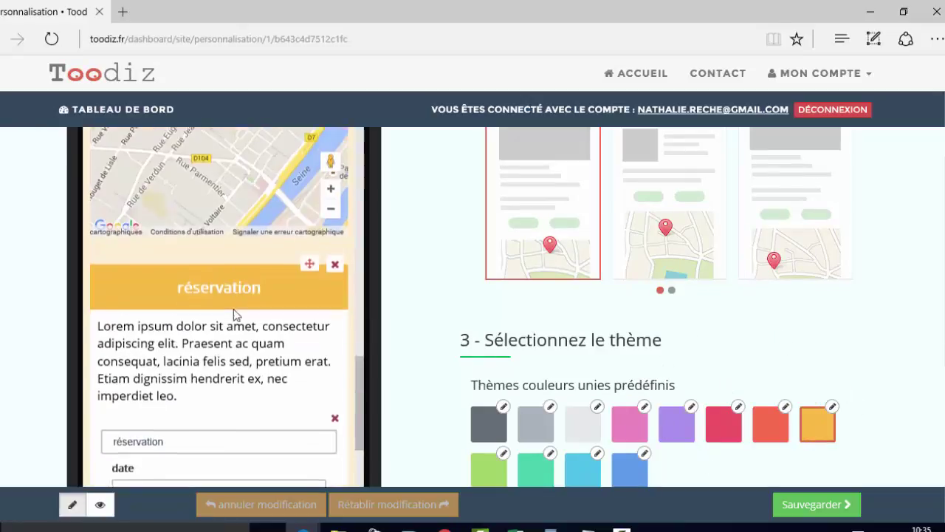
scroll(234, 308, "up", 10)
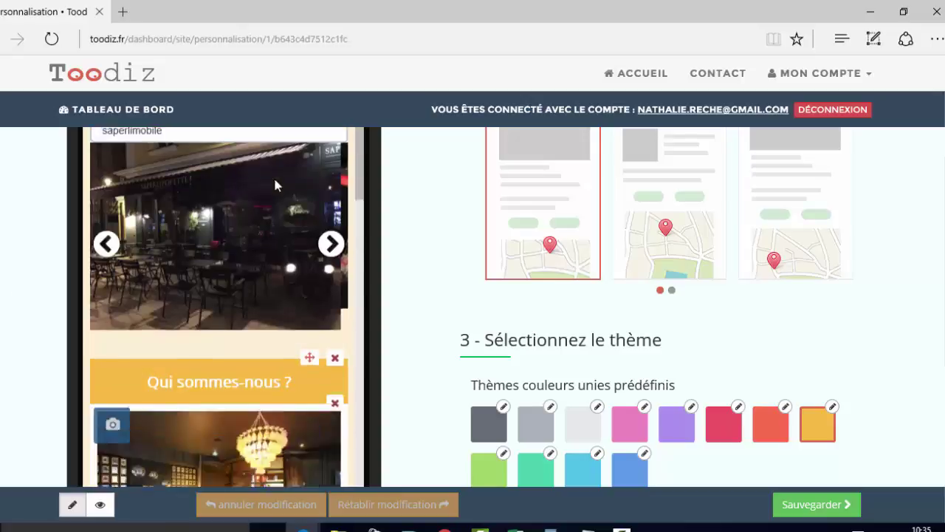
scroll(332, 238, "down", 8)
scroll(836, 338, "down", 5)
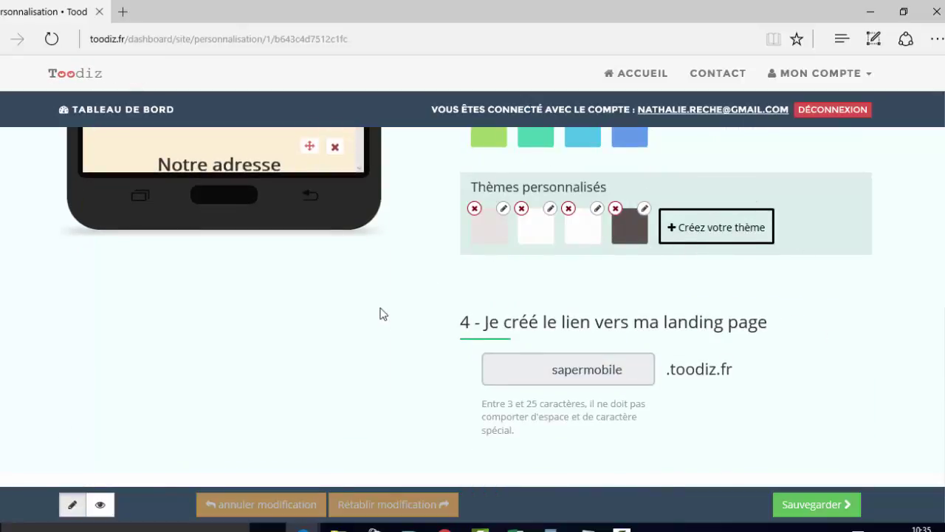
- Try a custom theme with a lighter red main title, then cancel it
left_click(700, 229)
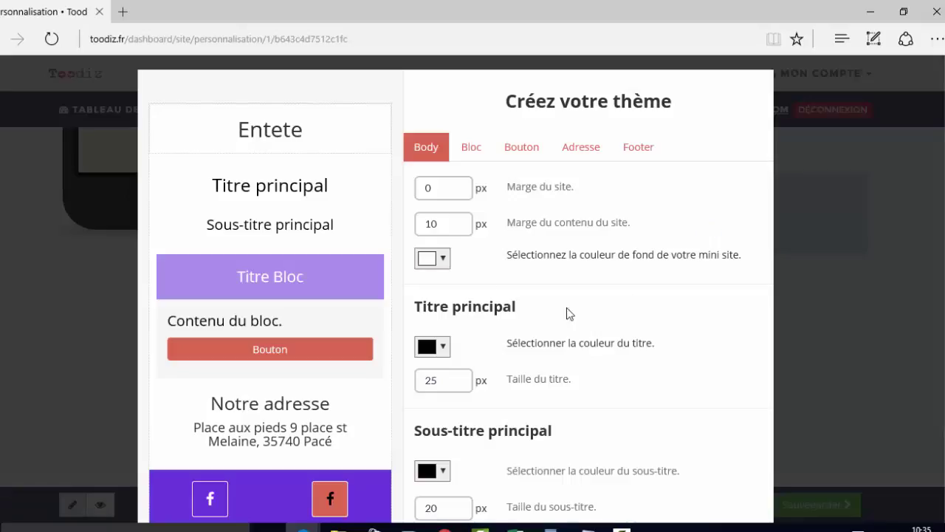
left_click(475, 156)
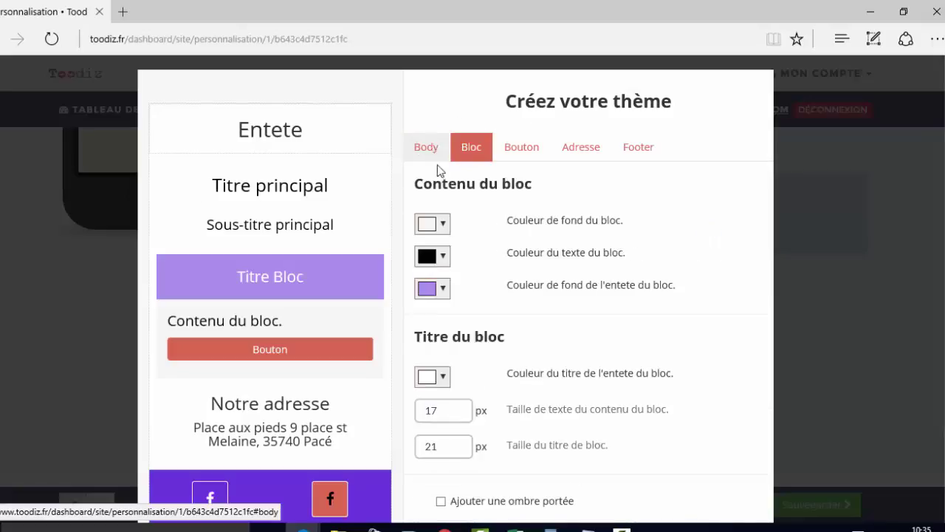
left_click(432, 151)
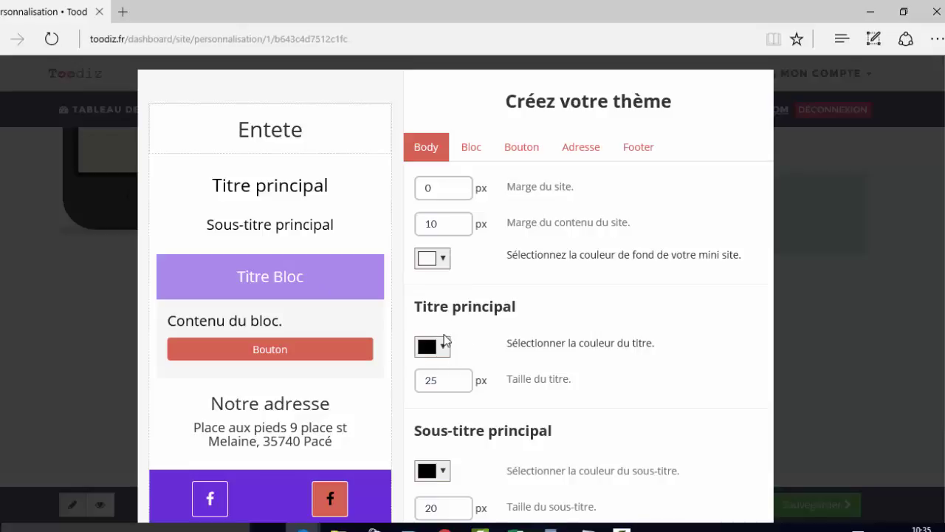
left_click(442, 348)
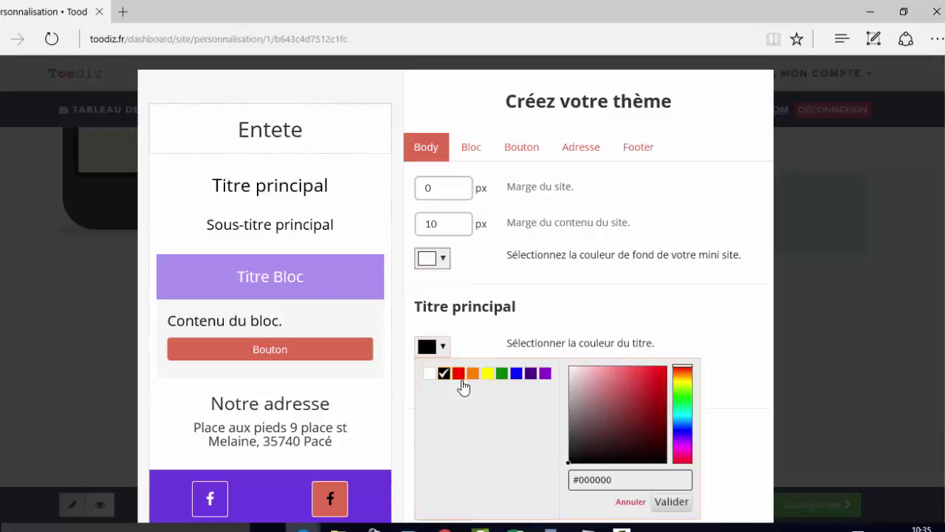
left_click(633, 421)
left_click_drag(627, 426, 626, 380)
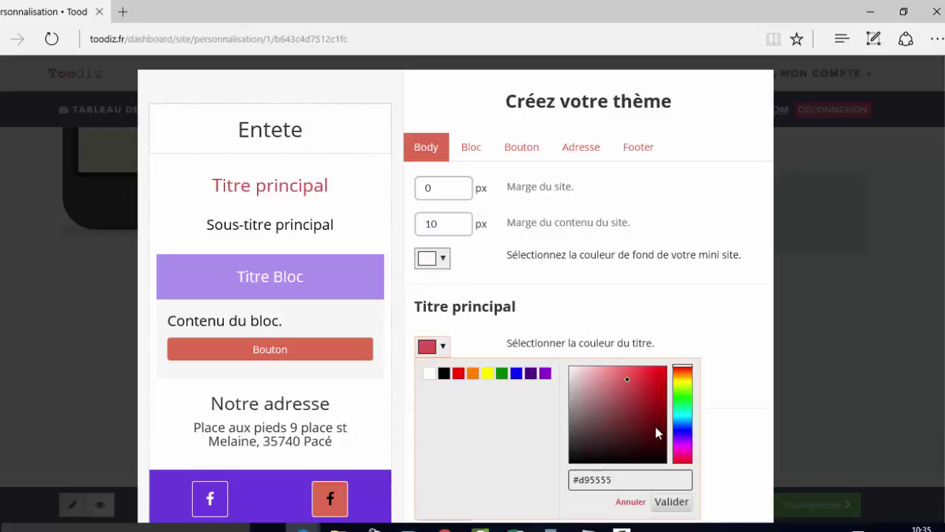
left_click(870, 173)
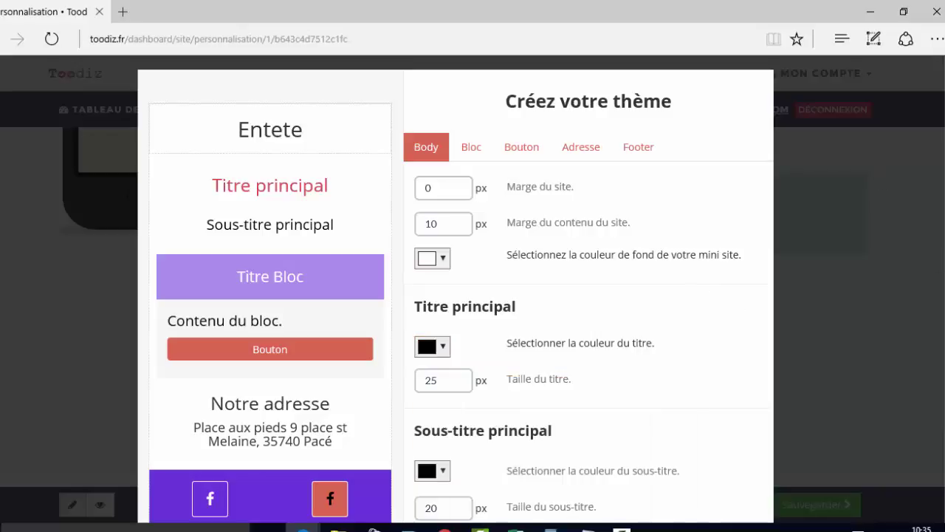
scroll(634, 397, "down", 3)
left_click(528, 488)
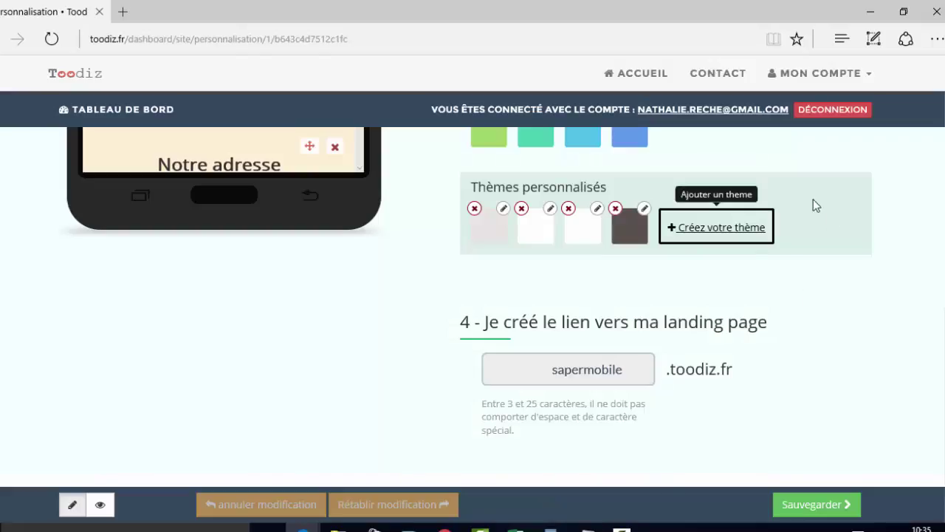
- Save the yellow-themed landing page at its sapermobile.toodiz.fr address
scroll(310, 284, "up", 7)
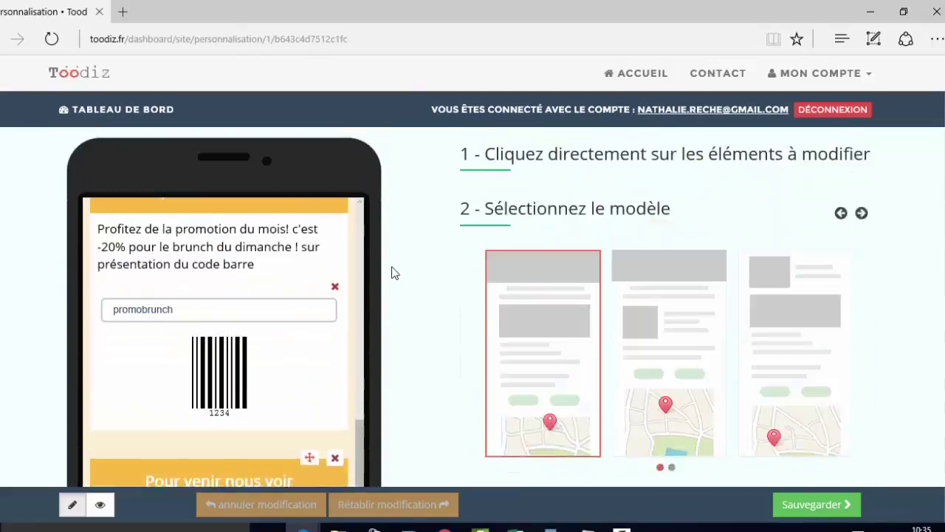
scroll(392, 271, "down", 4)
scroll(477, 250, "down", 3)
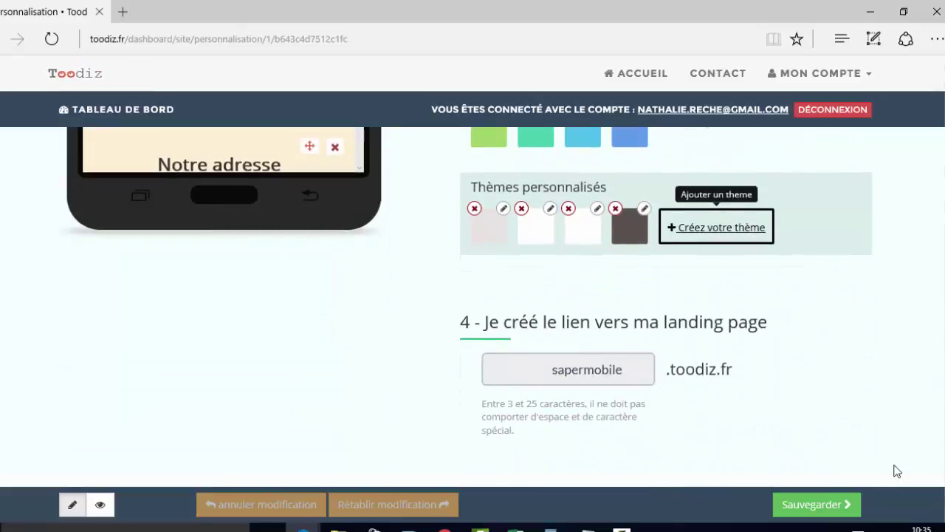
left_click(816, 505)
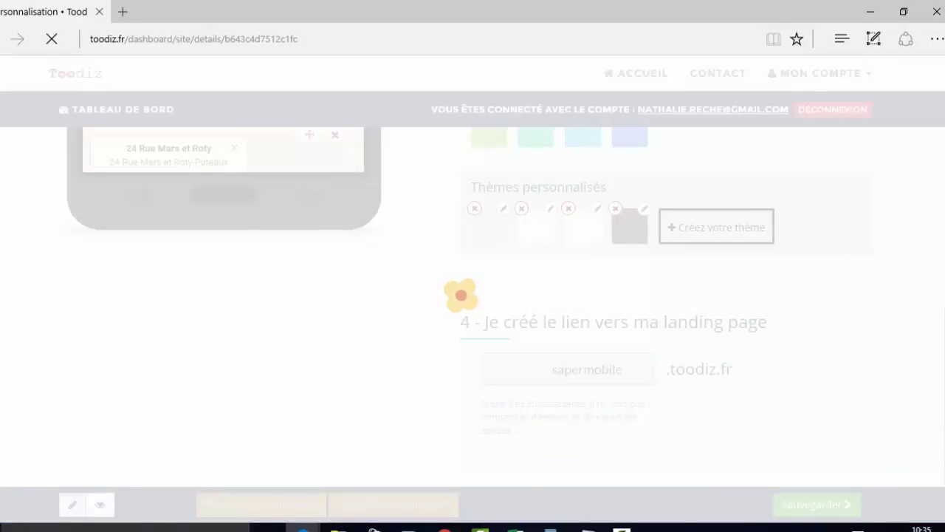
- Play and then pause the presentation video in the site preview
scroll(745, 315, "down", 2)
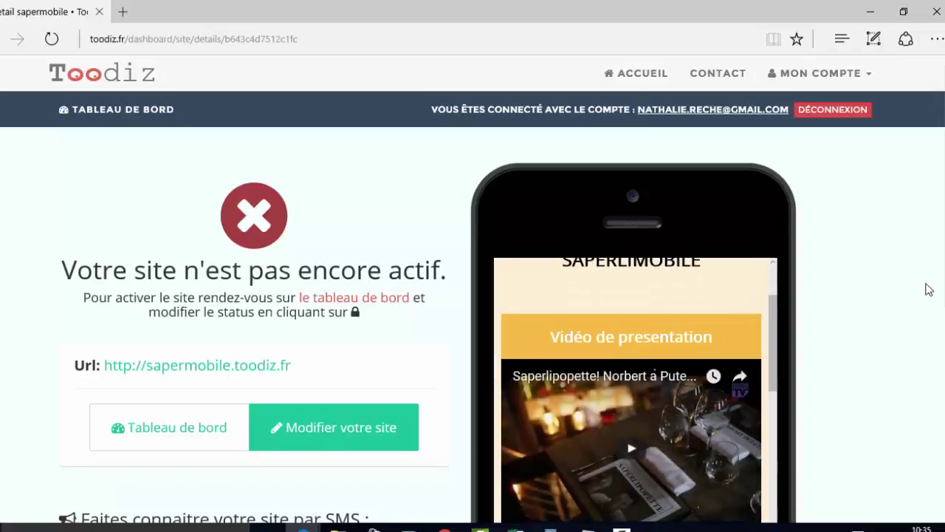
scroll(842, 270, "down", 2)
scroll(645, 214, "down", 2)
scroll(649, 221, "up", 3)
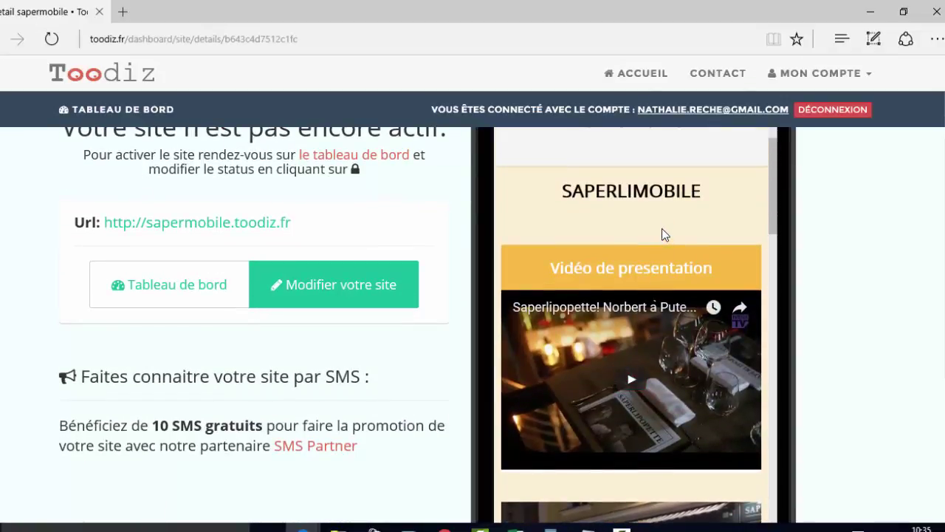
left_click(633, 380)
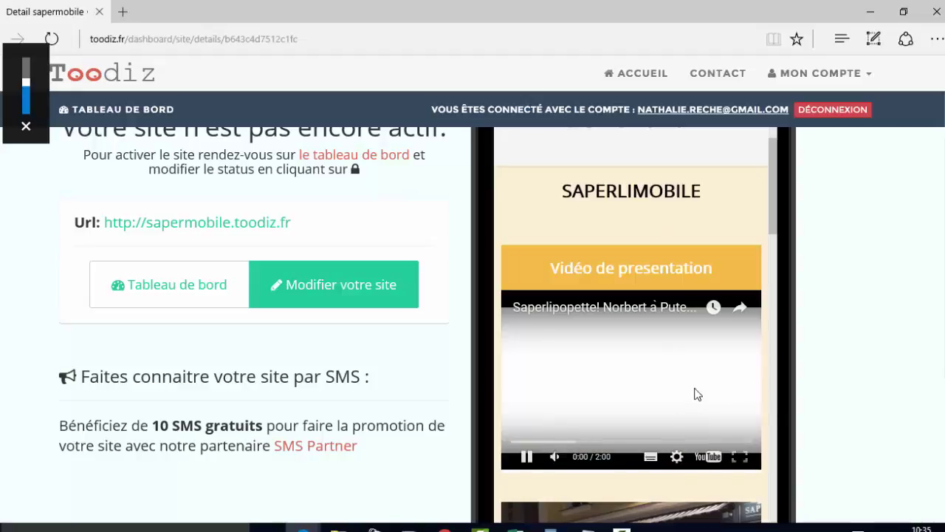
scroll(754, 332, "down", 1)
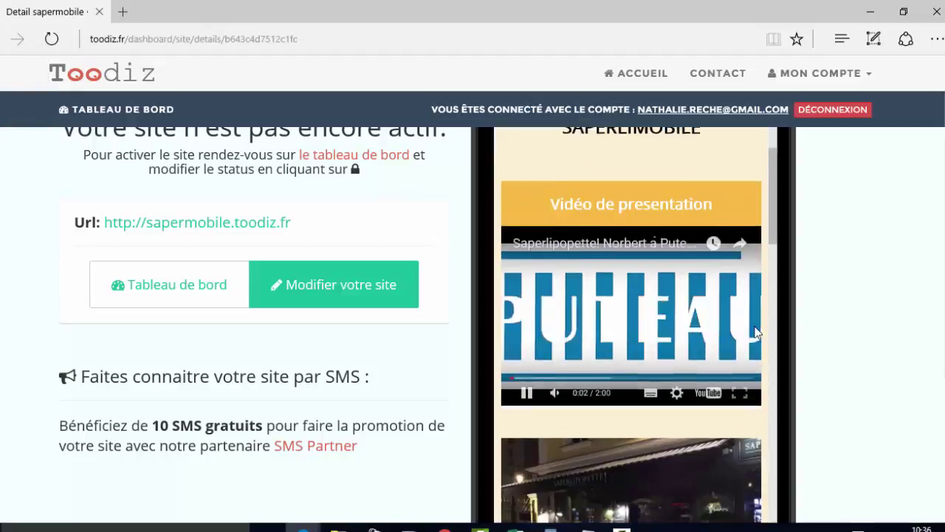
scroll(755, 332, "down", 3)
scroll(754, 332, "up", 3)
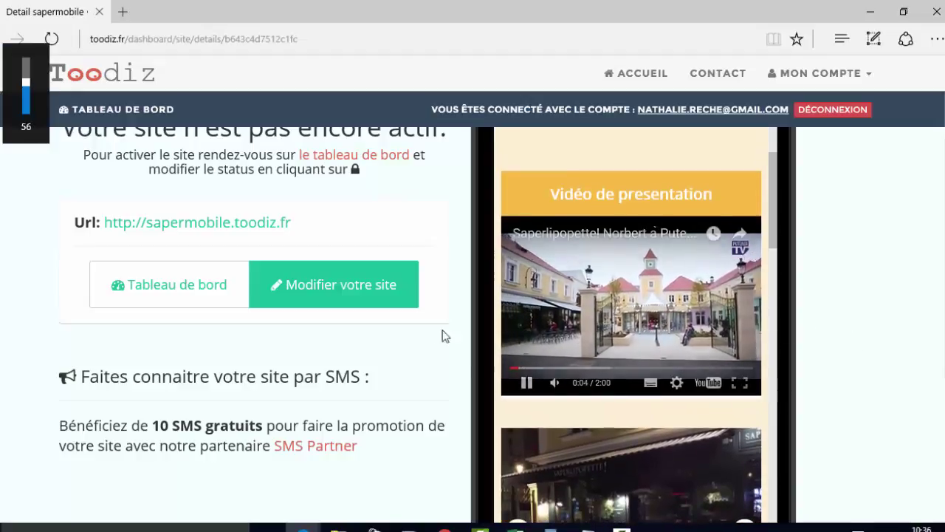
left_click(753, 374)
- Advance the photo gallery three times with its next arrow
scroll(746, 283, "down", 2)
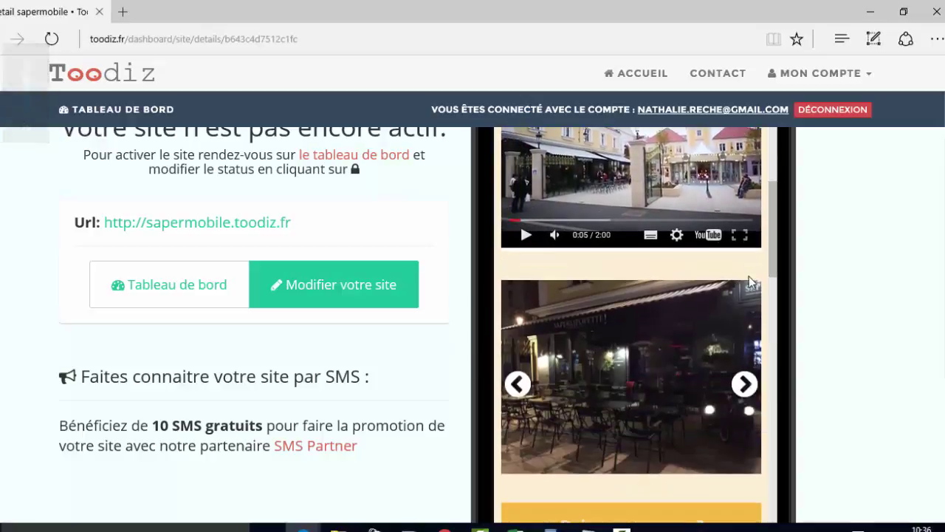
left_click(744, 383)
left_click(743, 383)
left_click(742, 382)
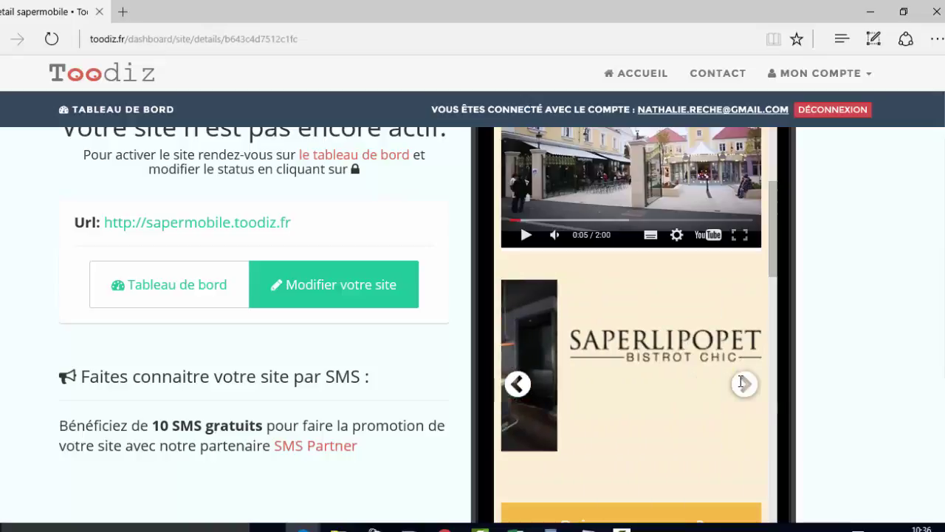
- Scroll through the phone preview down to the réservation form and back
scroll(745, 405, "down", 5)
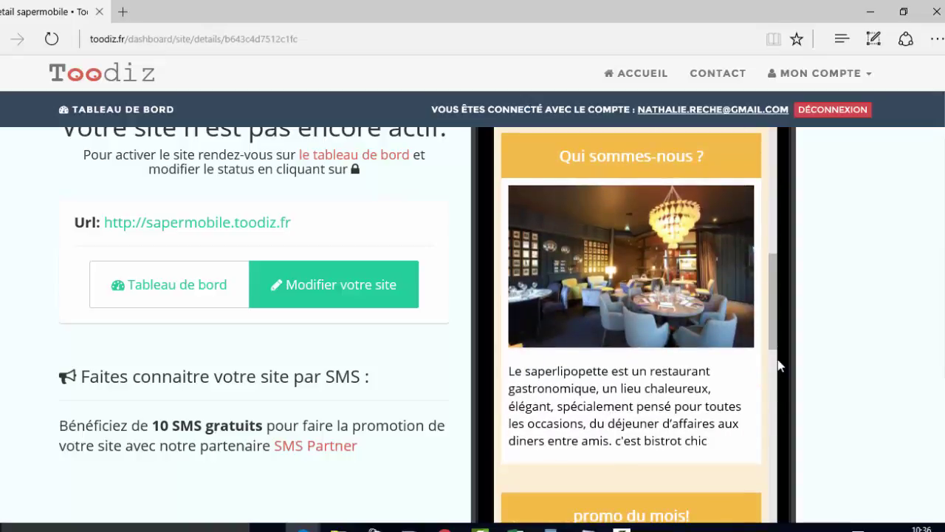
scroll(694, 282, "down", 10)
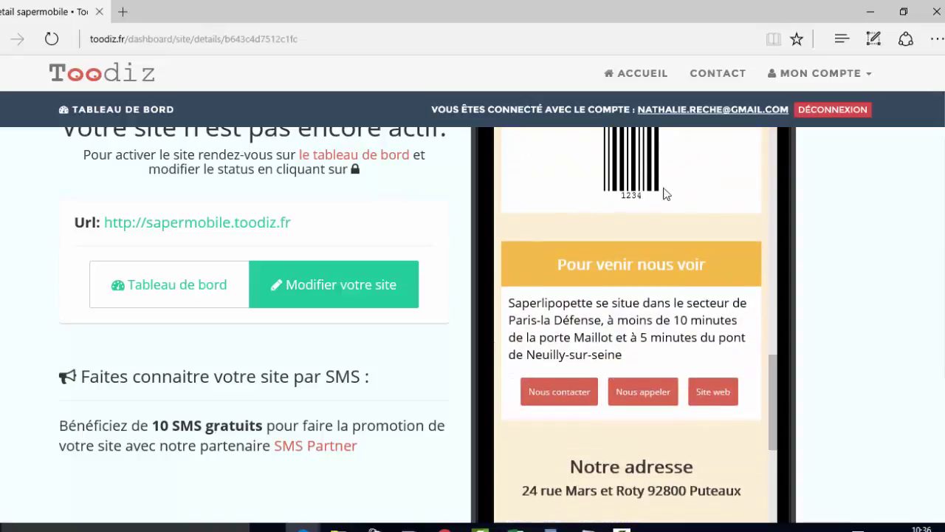
scroll(743, 337, "down", 8)
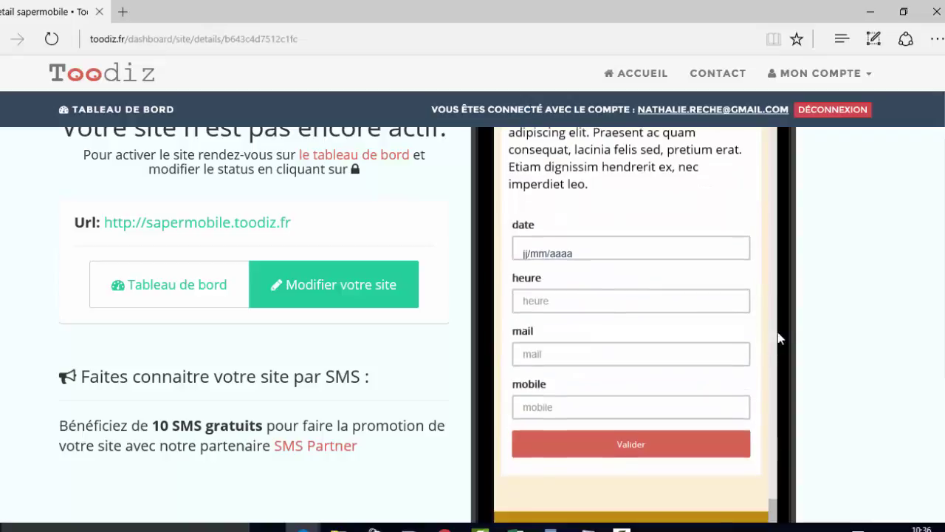
scroll(227, 320, "down", 2)
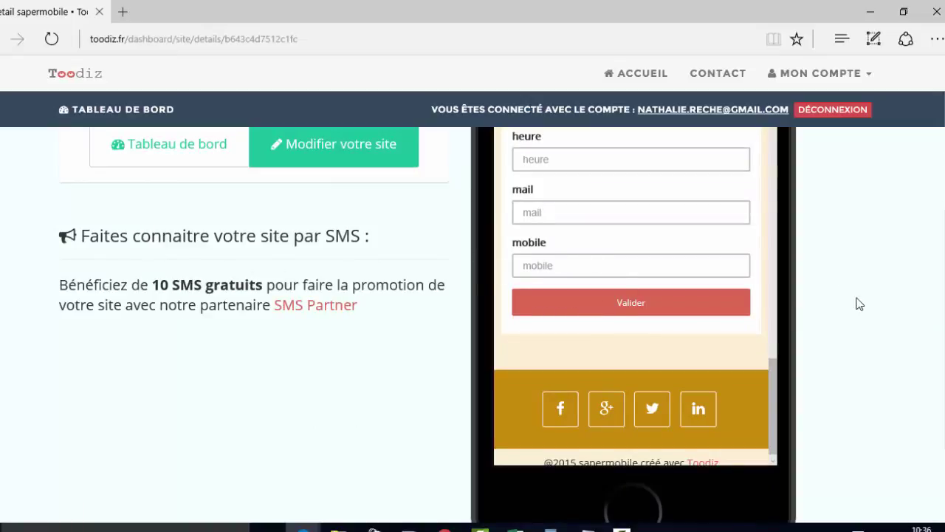
scroll(861, 303, "up", 5)
scroll(735, 329, "up", 10)
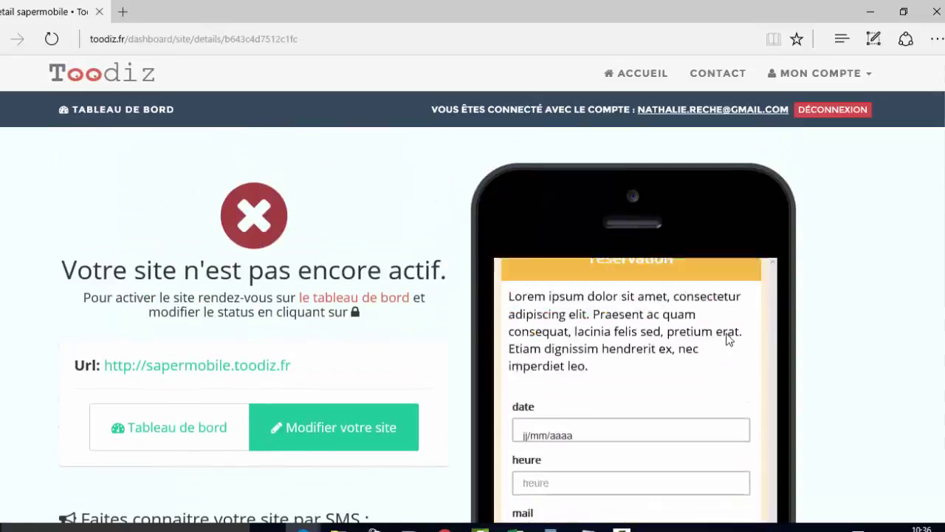
scroll(738, 325, "up", 3)
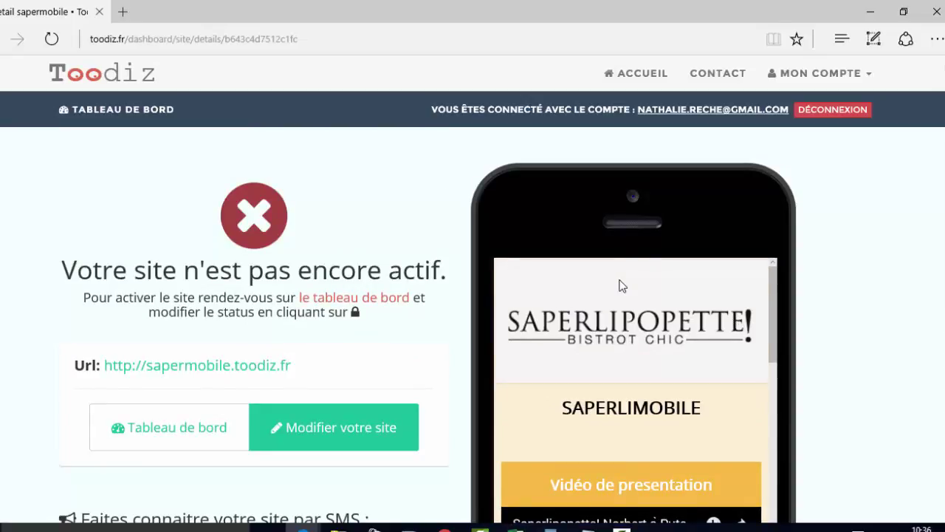
scroll(237, 392, "down", 2)
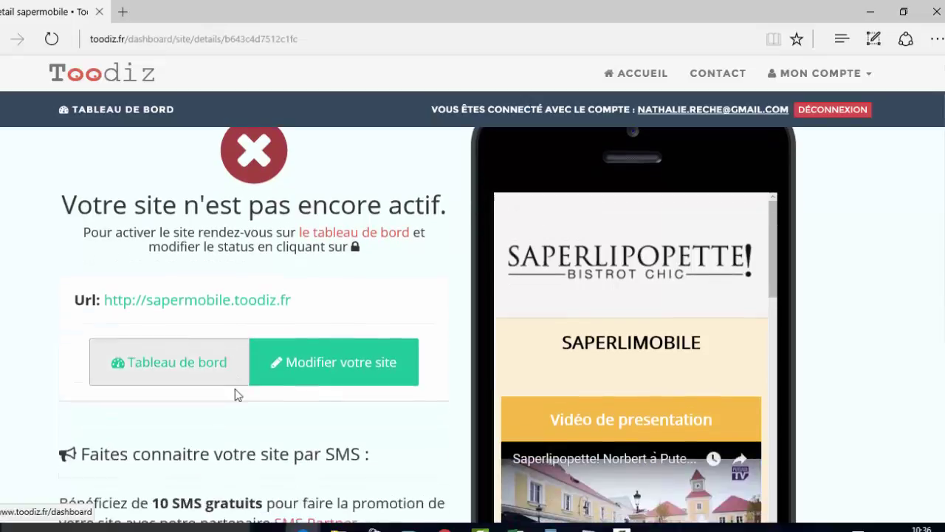
scroll(255, 362, "up", 2)
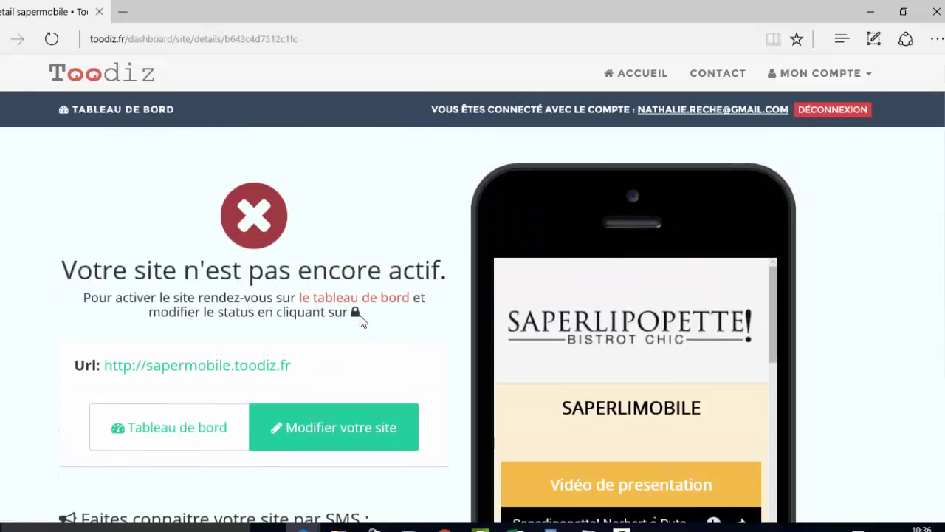
- View sapermobile's empty click statistics and its form results page showing 0 résultats
left_click(170, 432)
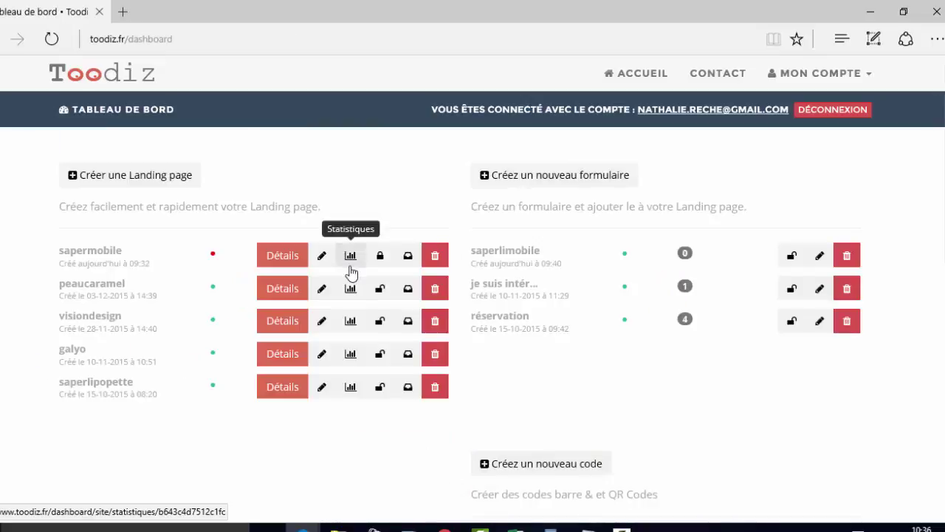
left_click(351, 257)
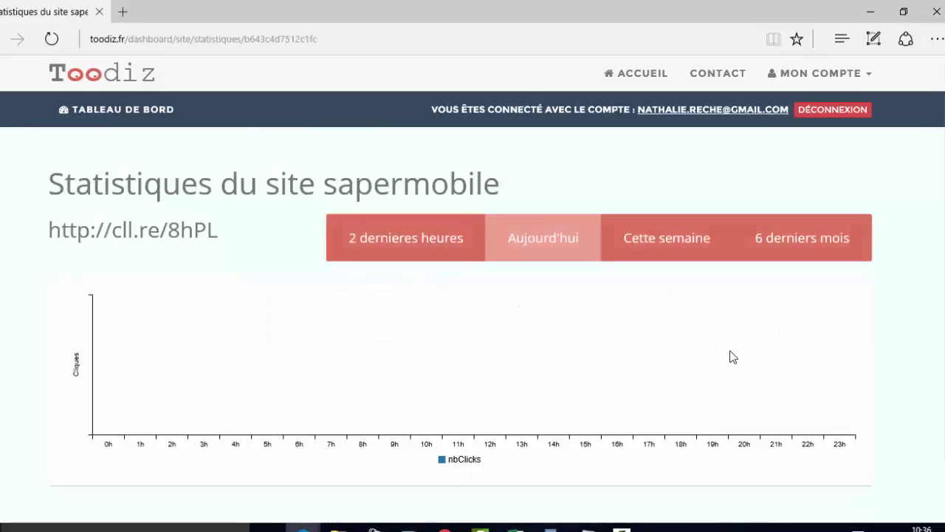
scroll(660, 335, "down", 2)
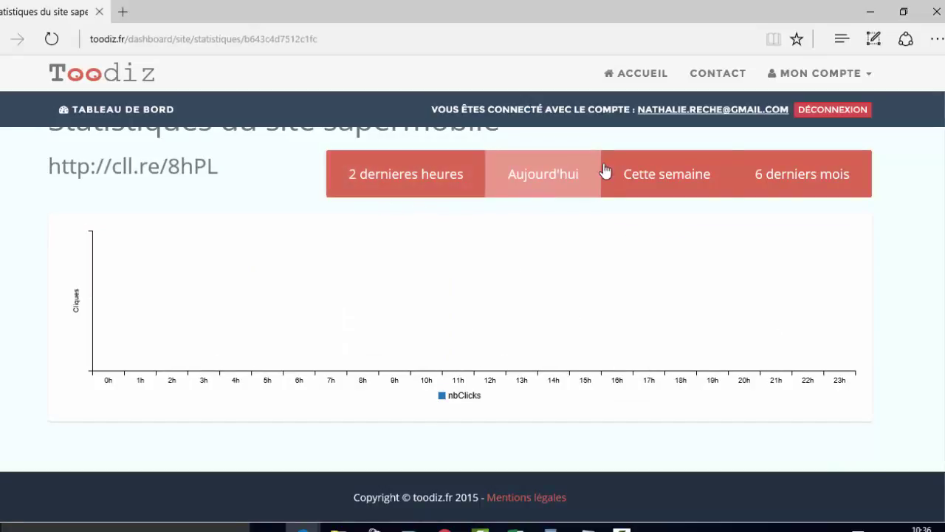
scroll(322, 337, "up", 2)
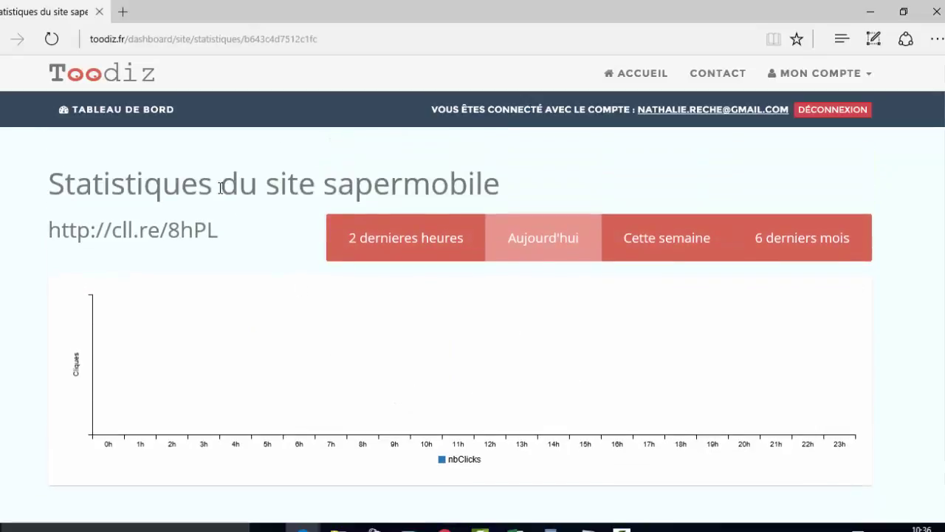
left_click(141, 110)
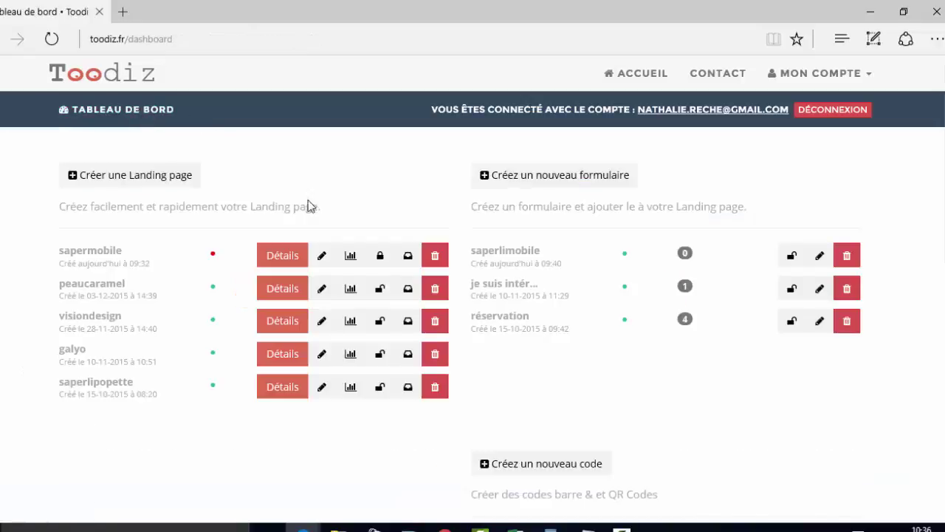
left_click(407, 255)
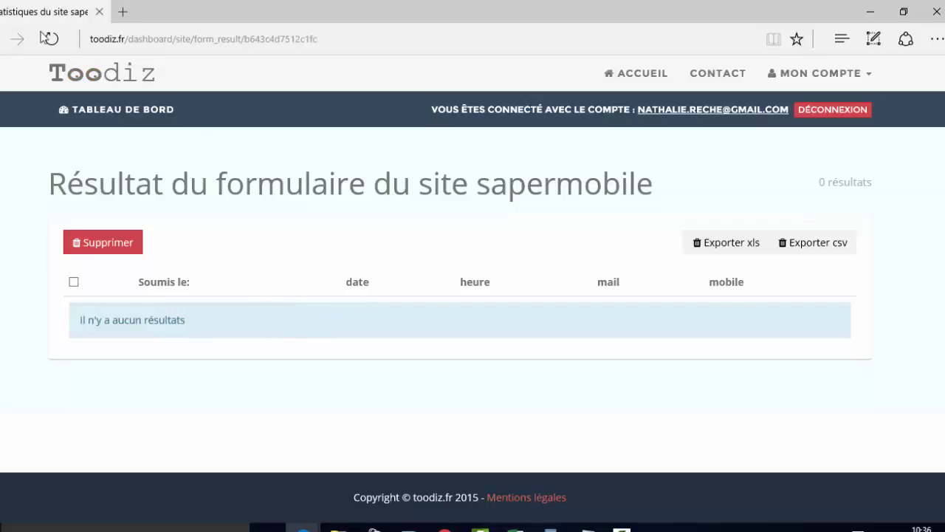
left_click(0, 39)
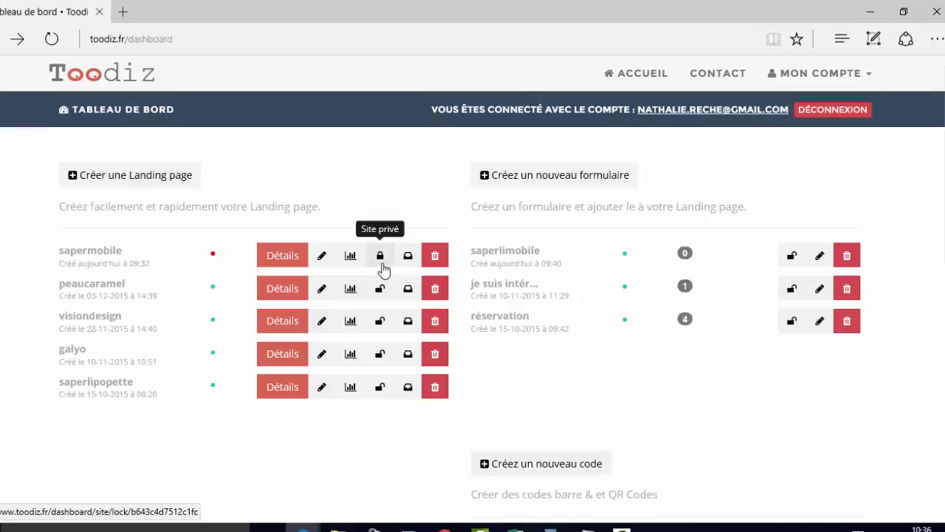
- Switch sapermobile from Site privé to public and review its details at sapermobile.toodiz.fr and cll.re/8hPL
left_click(382, 264)
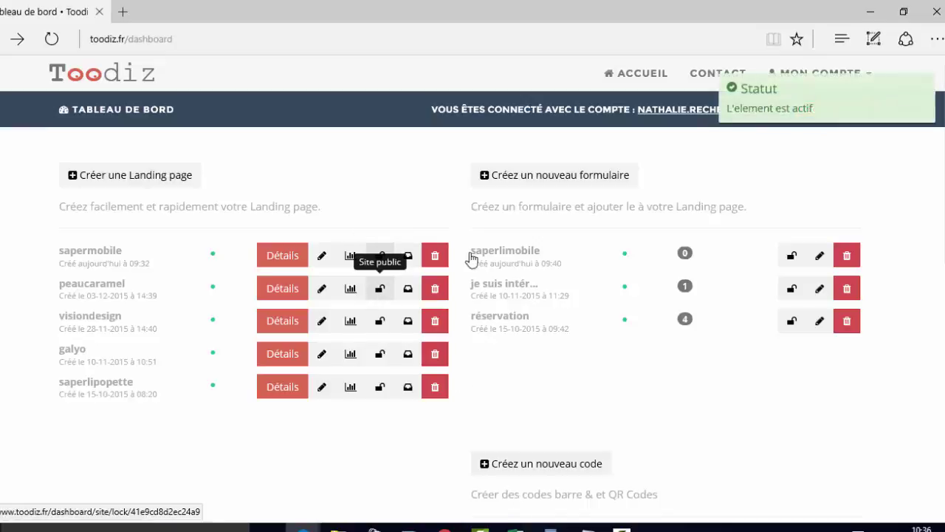
left_click(294, 260)
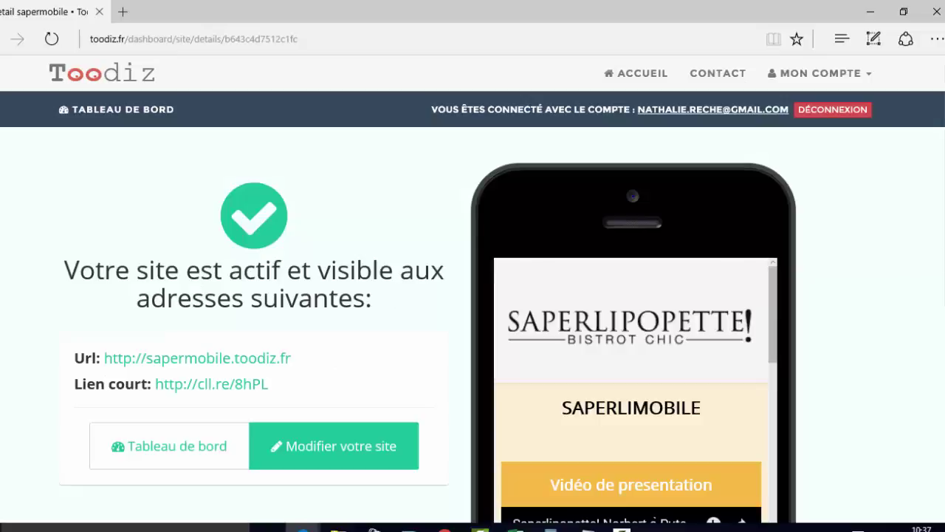
scroll(896, 283, "down", 2)
scroll(762, 251, "down", 3)
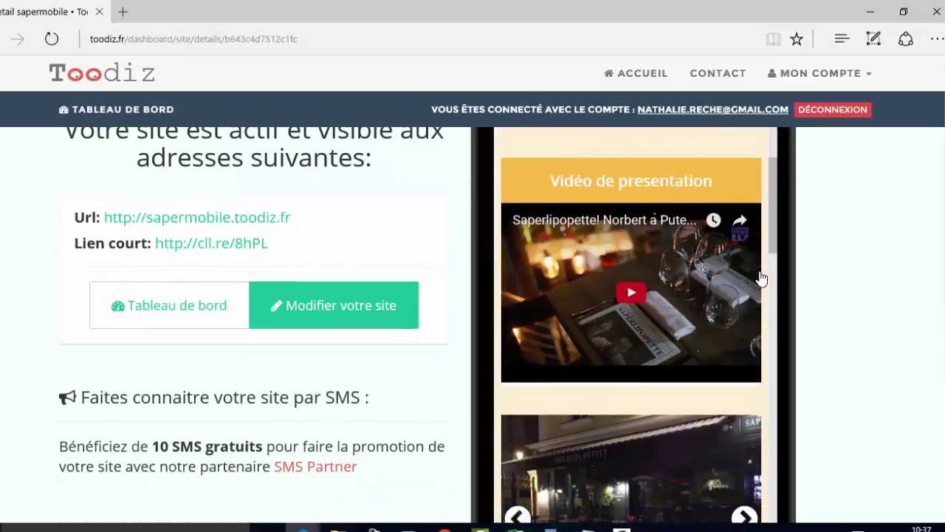
scroll(761, 279, "down", 10)
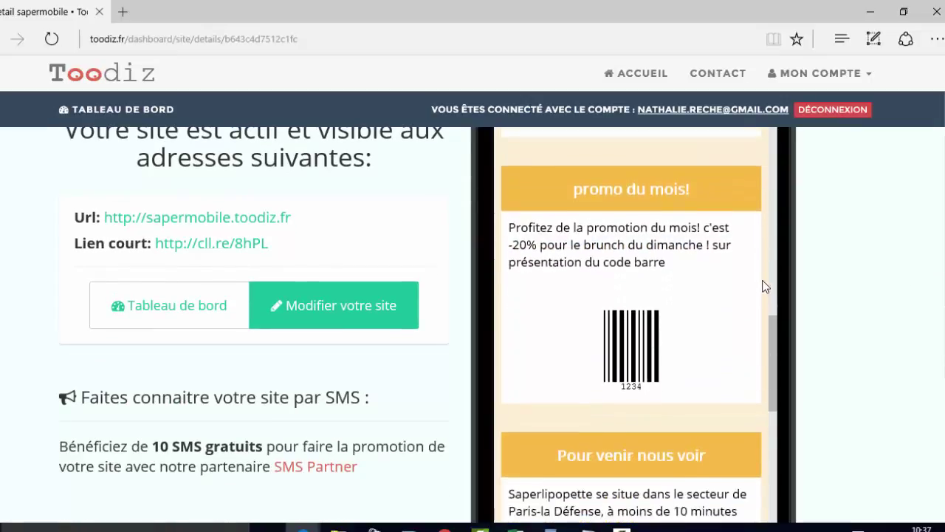
scroll(765, 286, "down", 3)
scroll(768, 277, "up", 8)
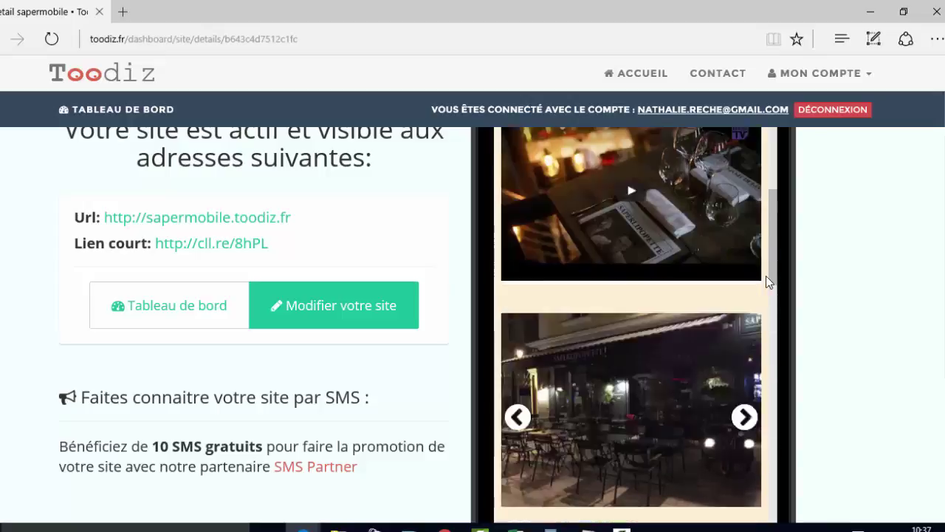
scroll(766, 280, "up", 2)
scroll(892, 260, "up", 2)
scroll(895, 274, "down", 4)
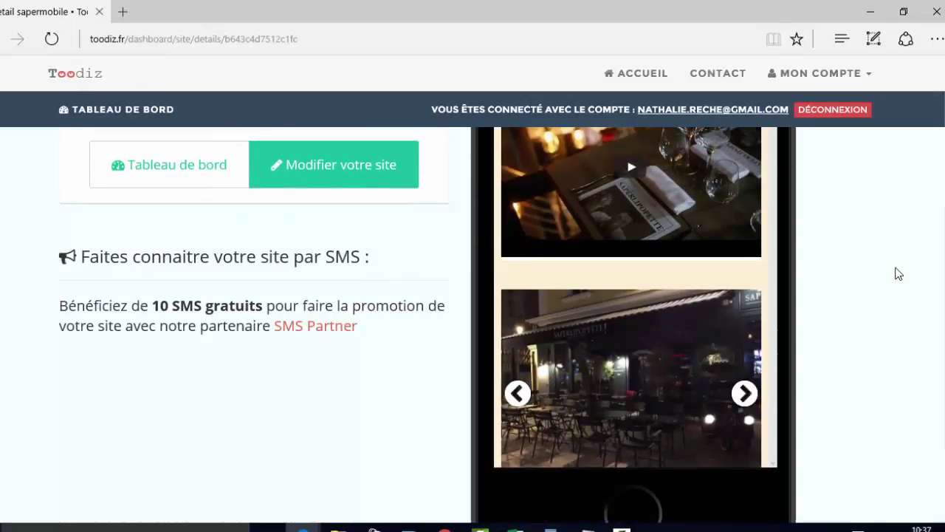